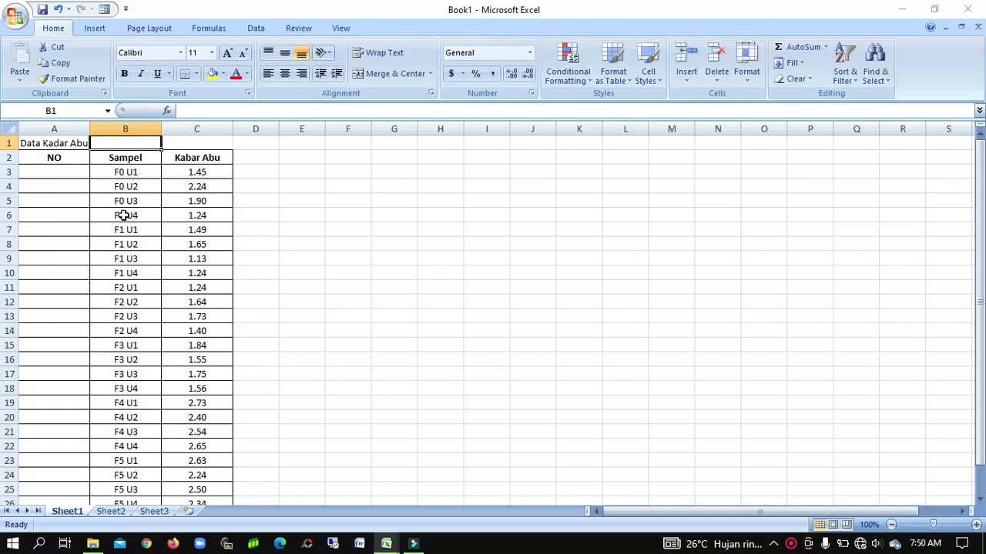
Look through the sample codes in the Sampel column, from the first F0 entry down to the last F5 entry.
key(Down)
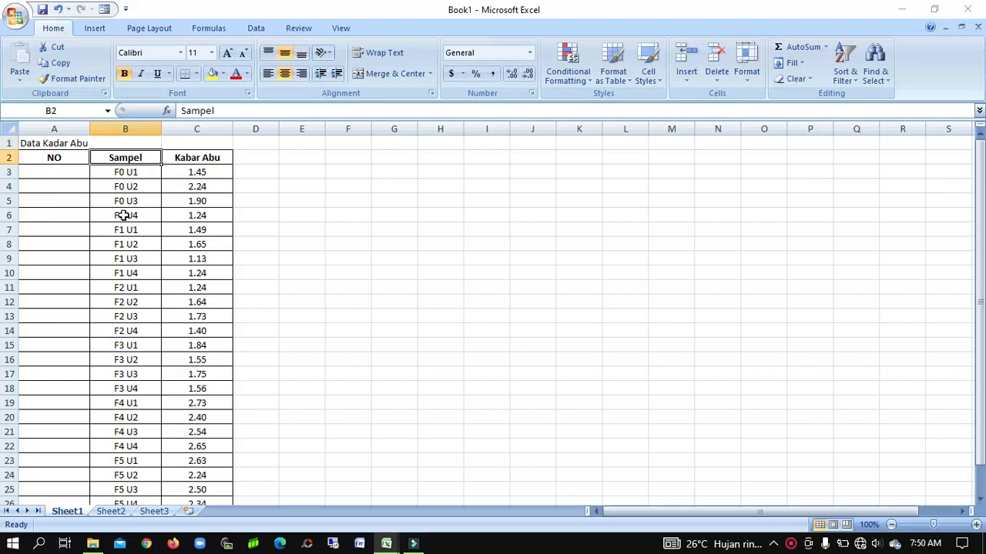
key(Down)
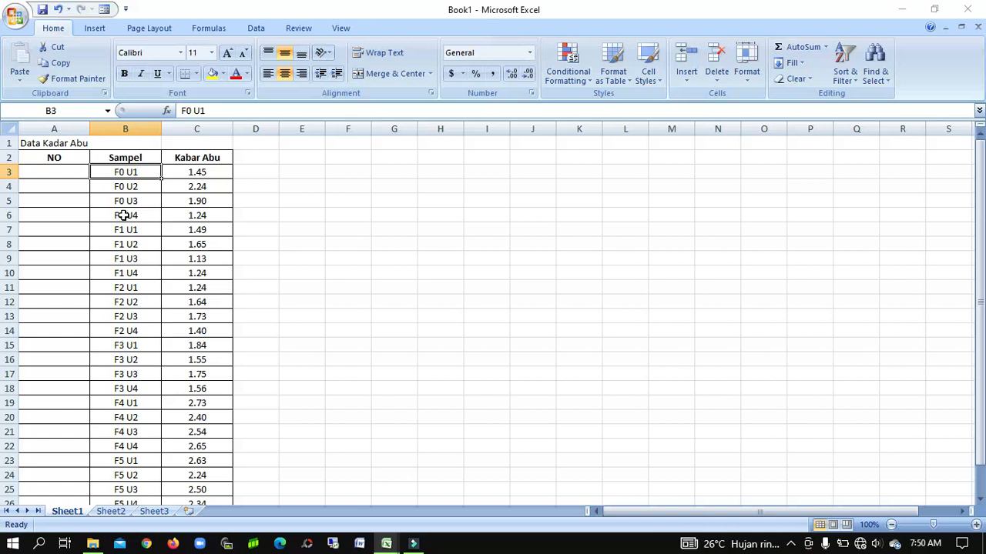
key(Down)
key(Down)
key(Down)
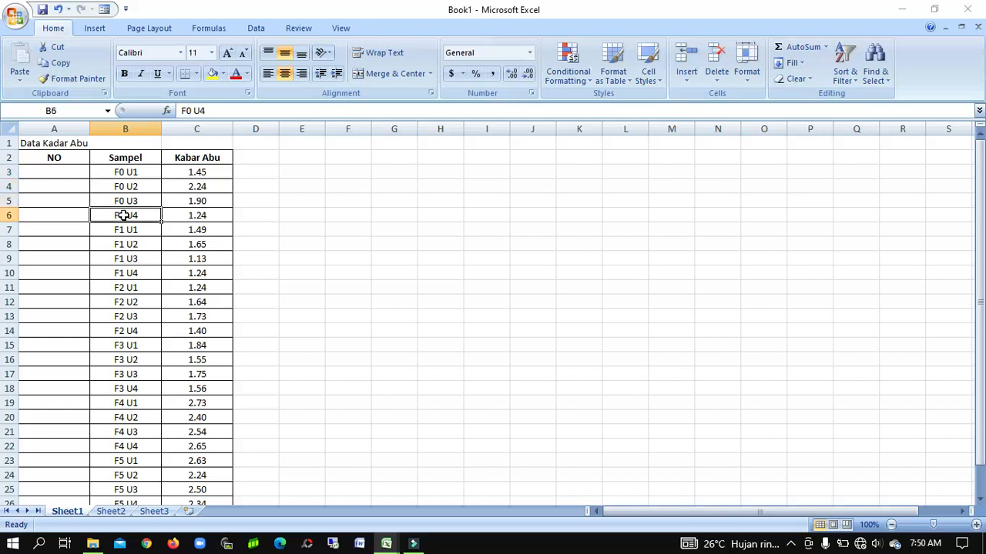
key(Up)
key(Up)
key(Up)
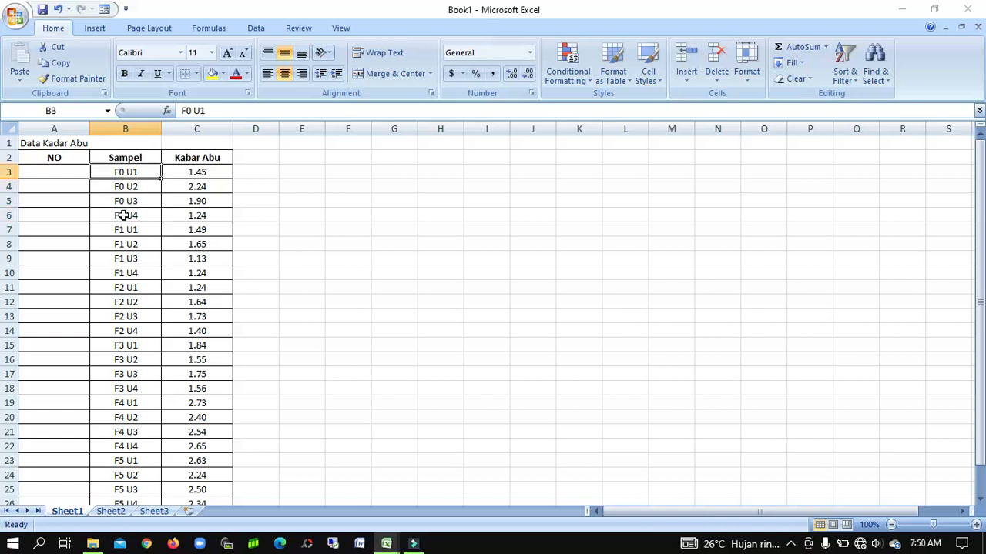
key(Down)
key(Down)
key(Down)
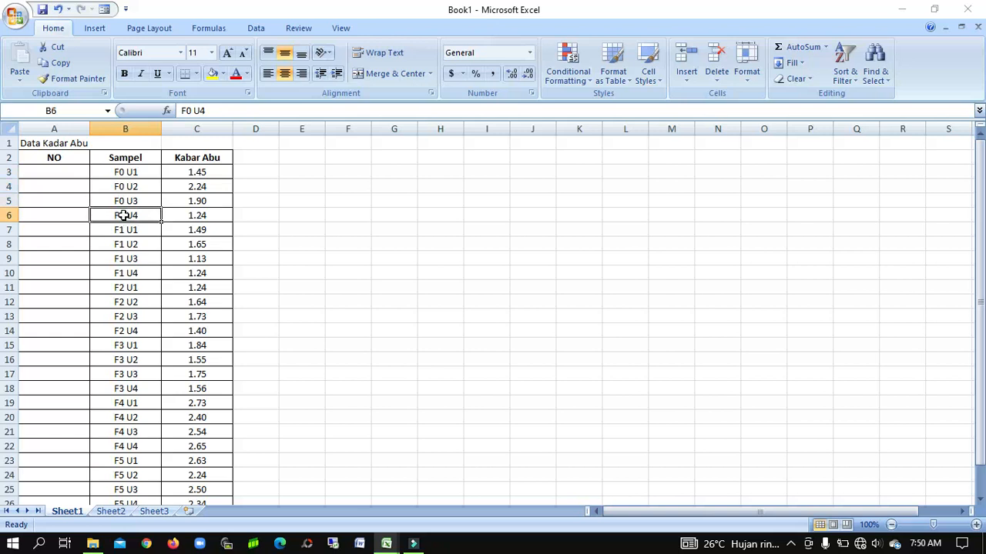
key(Down)
key(Down)
key(Down)
key(Down)
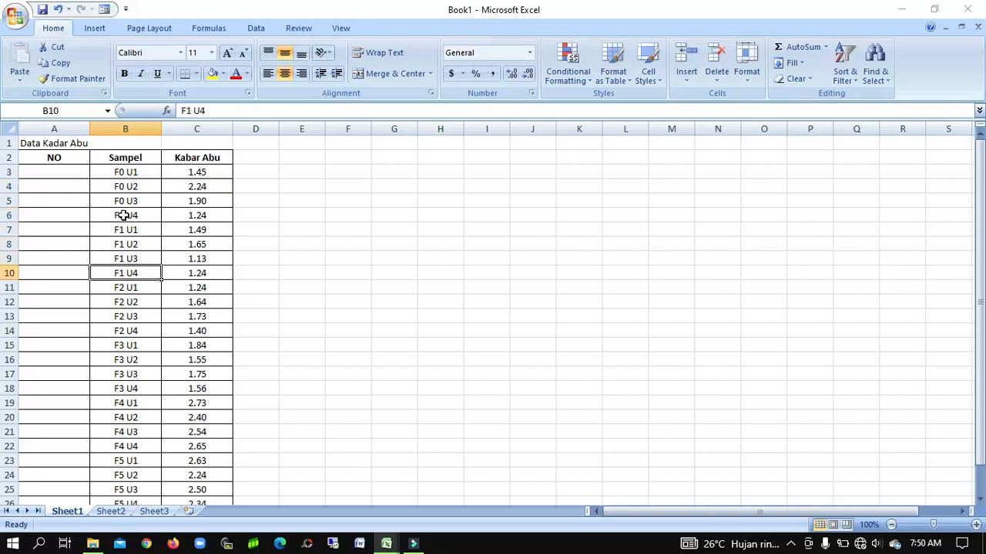
key(Down)
key(Down)
key(Down)
key(Down)
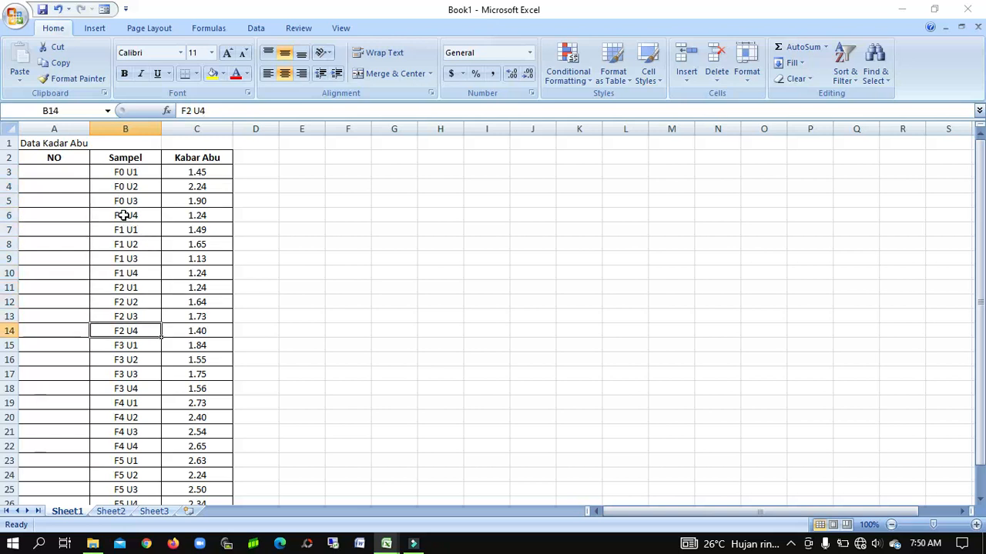
key(Down)
key(Down)
key(Down)
key(Down)
key(Down)
key(Down)
key(Down)
key(Down)
key(Down)
key(Down)
key(Down)
key(Down)
key(Down)
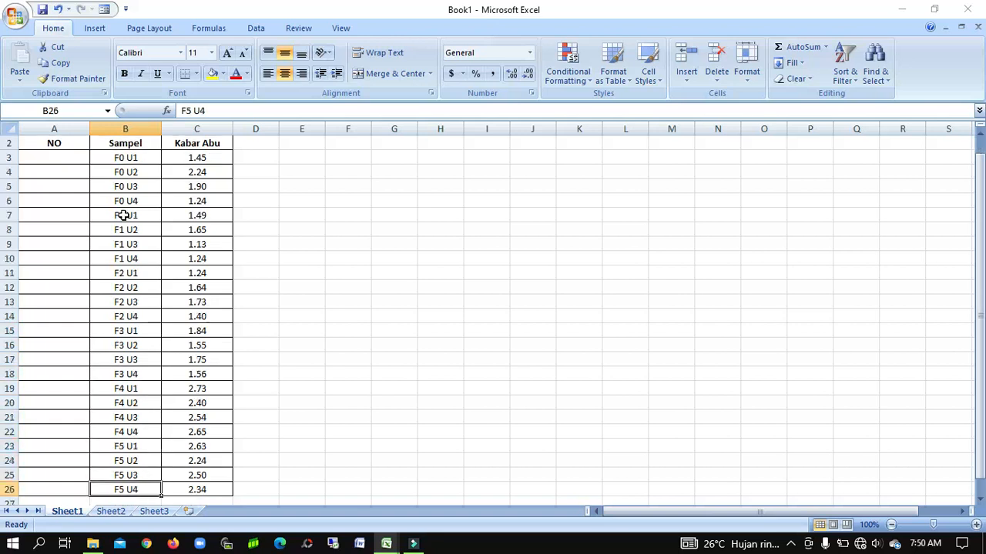
key(Up)
key(Up)
key(Up)
key(Up)
key(Up)
key(Up)
key(Up)
key(Up)
key(Up)
key(Up)
key(Up)
key(Up)
key(Up)
key(Up)
key(Up)
key(Up)
key(Up)
key(Up)
key(Up)
key(Up)
key(Down)
key(Down)
key(Down)
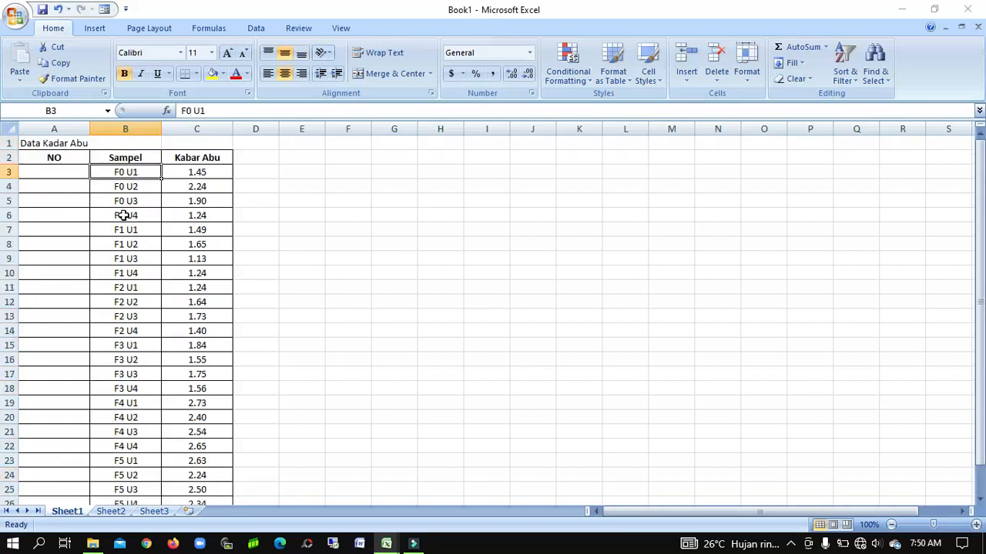
click(270, 173)
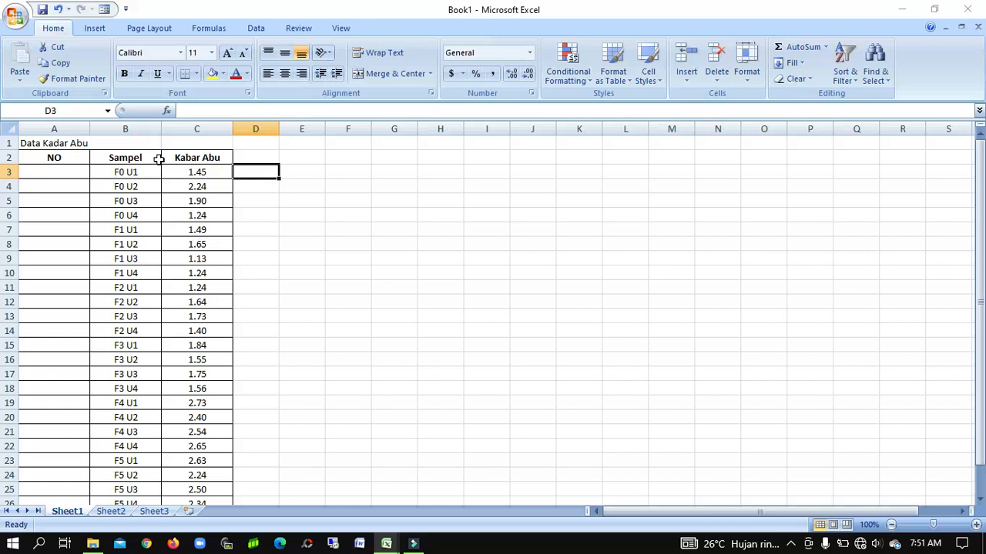
Enter the row numbers 1, 2 and 3 in cells A3 to A5 of the NO column.
click(83, 169)
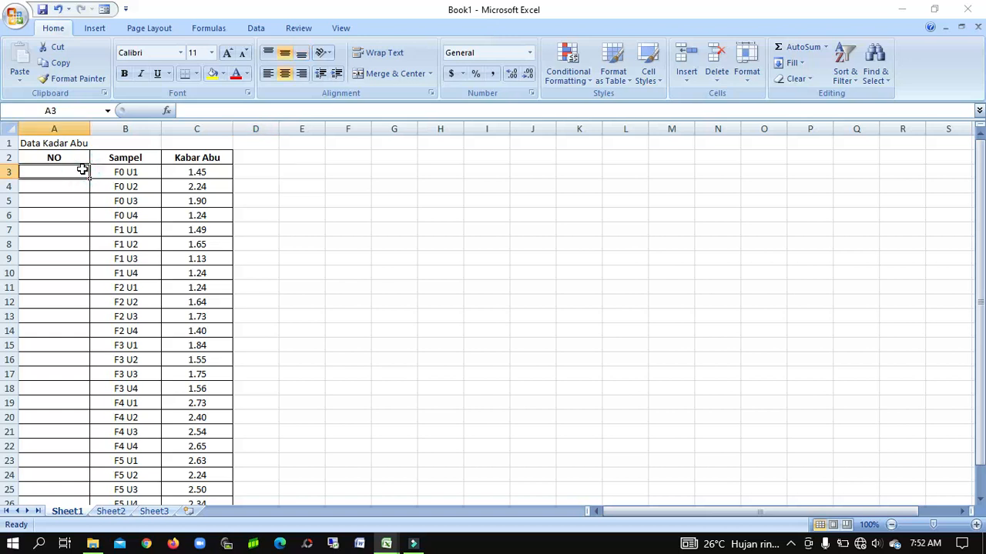
text(1)
key(Return)
text(2)
key(Return)
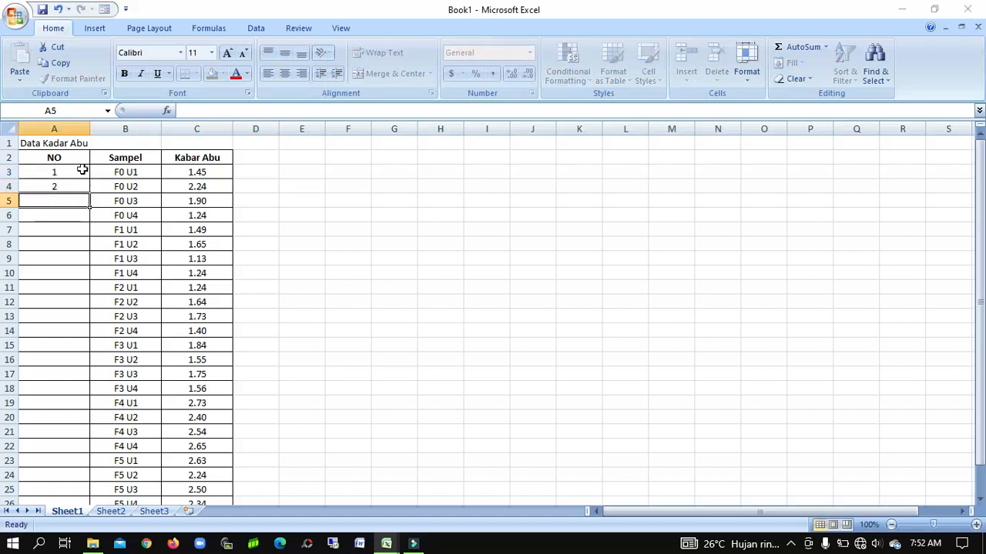
text(3)
key(Return)
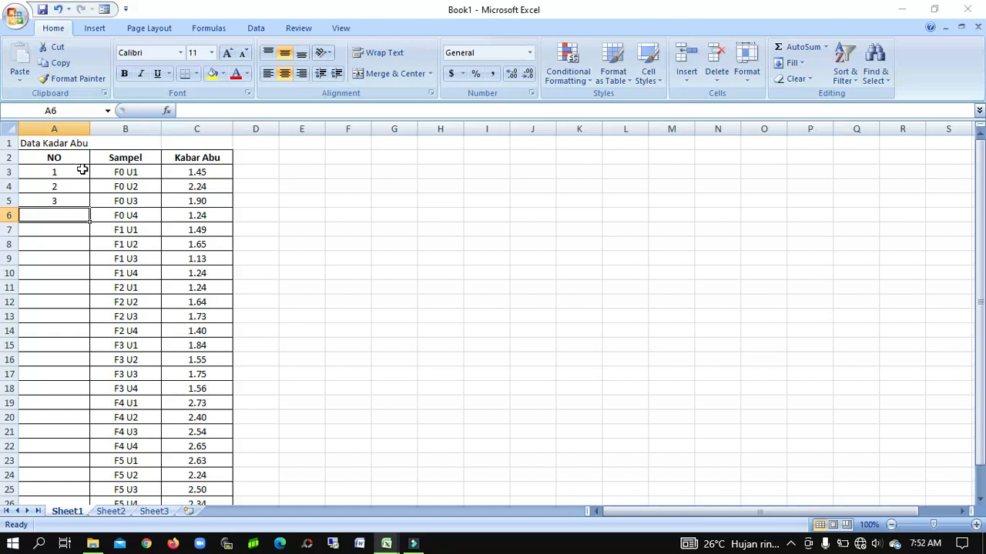
Extend the 1, 2, 3 number series down the NO column to the last sample row, A26.
click(68, 171)
drag(68, 171, 68, 201)
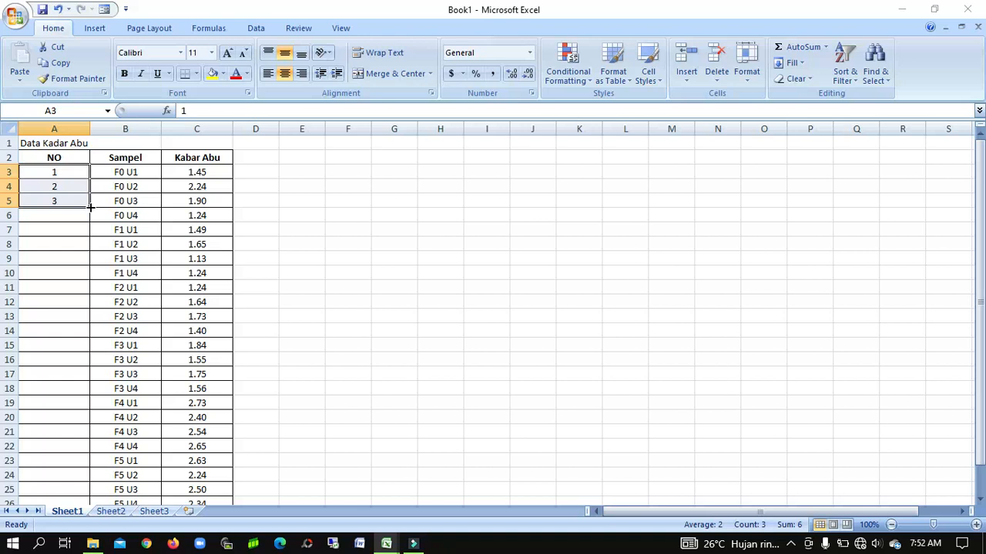
double_click(90, 206)
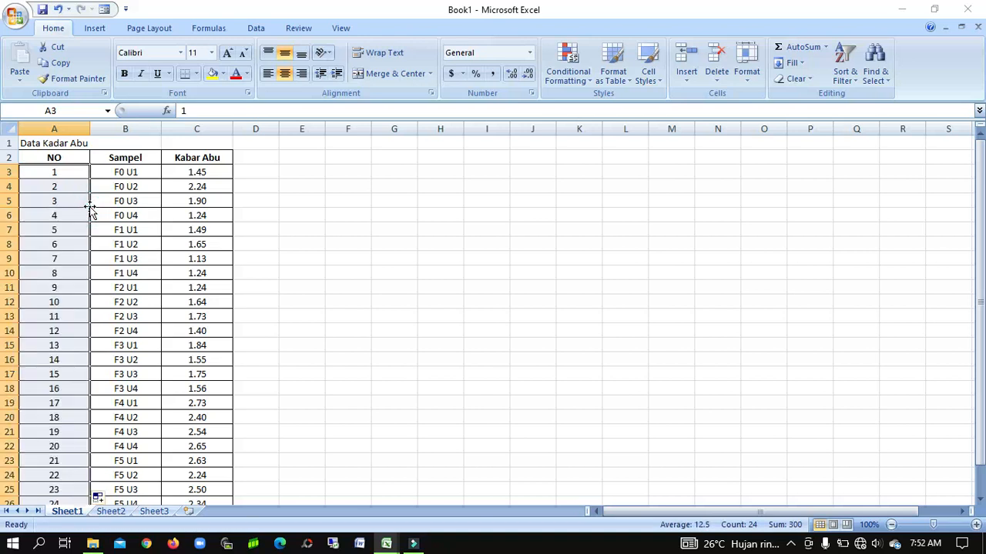
key(ctrl+Down)
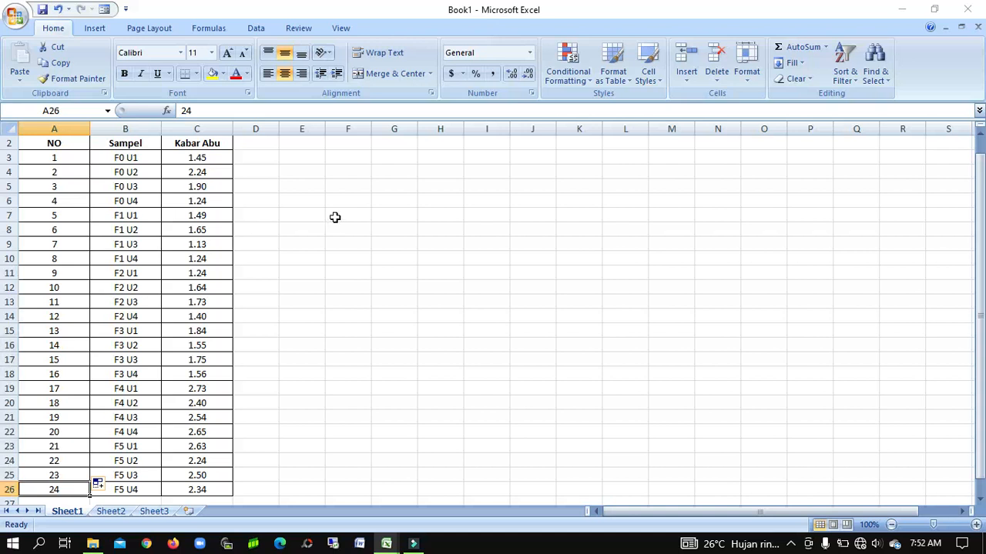
Review the table's title in row 1 and the column headers in row 2.
click(249, 223)
key(ctrl+Up)
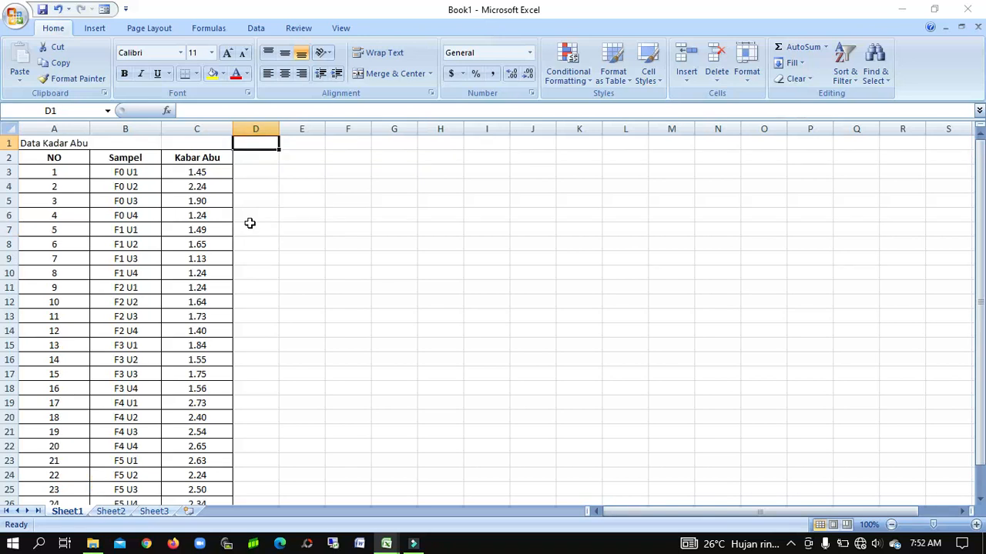
key(Left)
key(Left)
key(Left)
key(Down)
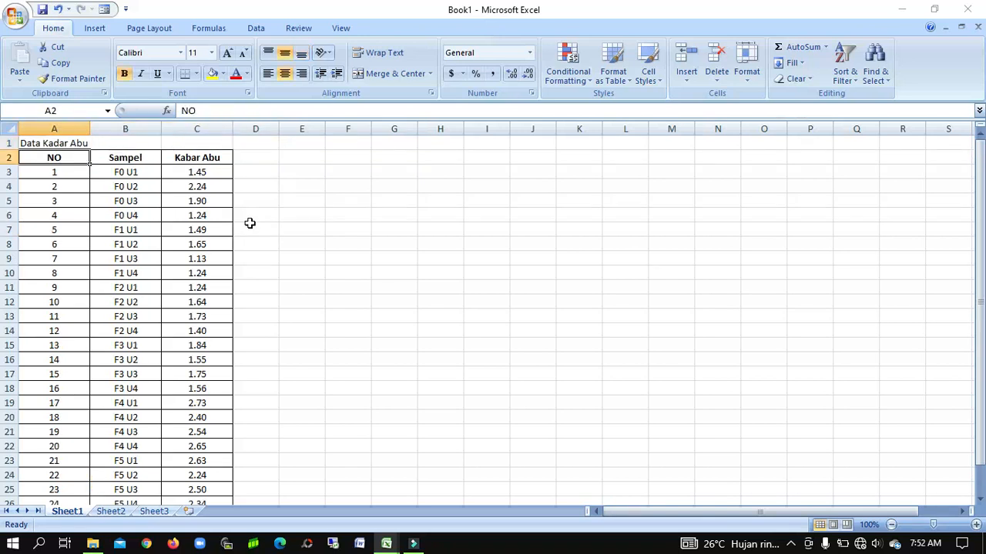
key(Up)
key(Down)
key(Down)
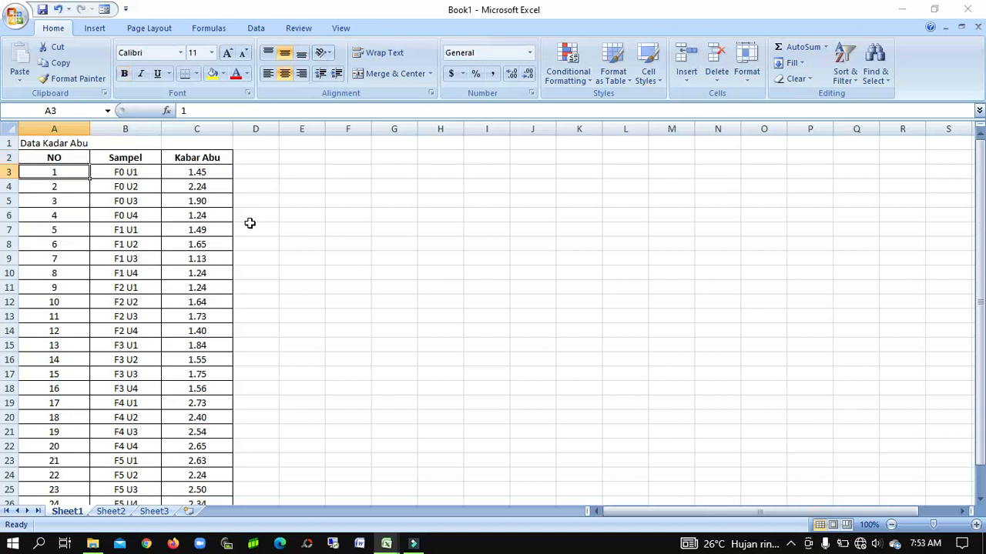
key(Up)
key(Up)
key(Down)
key(Up)
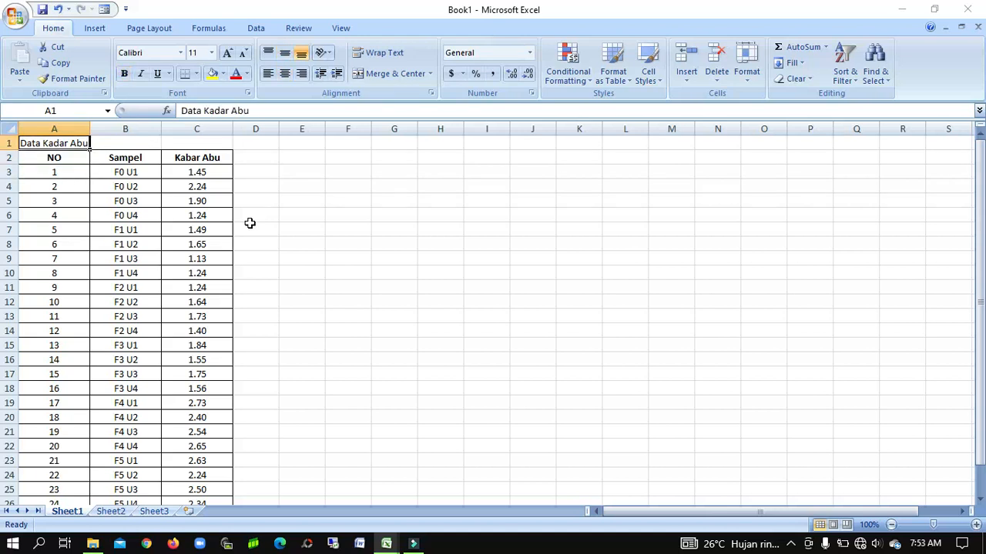
key(Down)
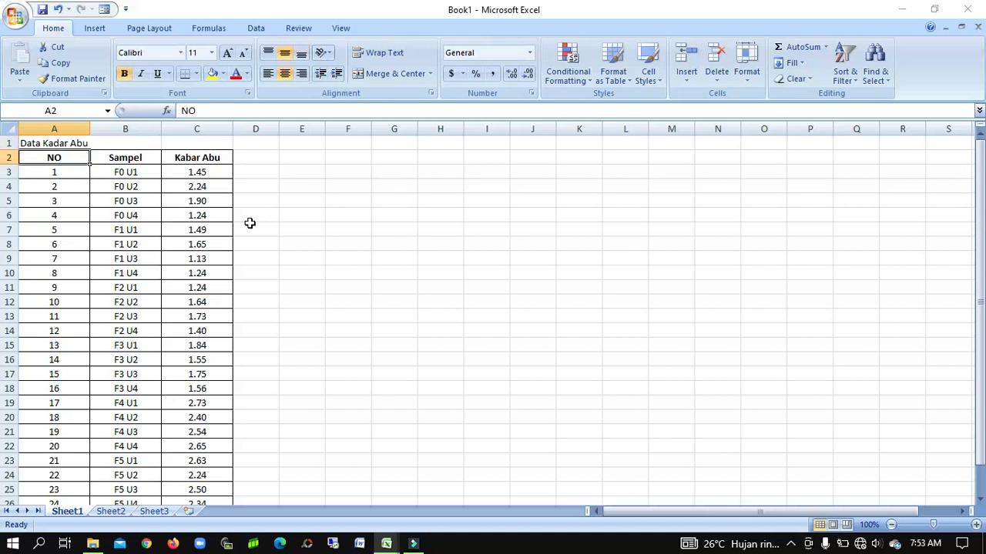
key(Right)
key(Right)
key(Right)
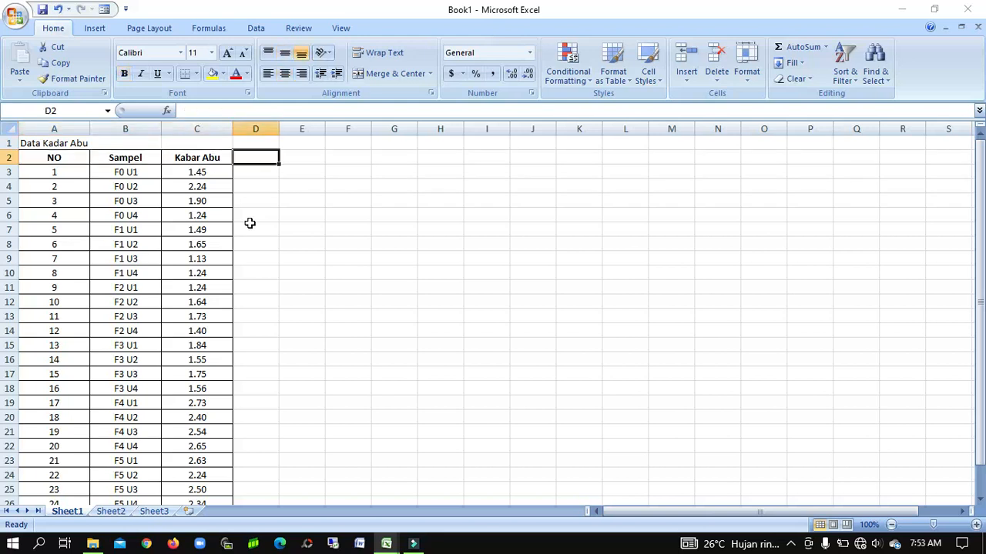
key(Left)
key(Left)
key(Left)
Check the numbering in the NO column down to the last row and back up.
key(Down)
key(Down)
key(Down)
key(Down)
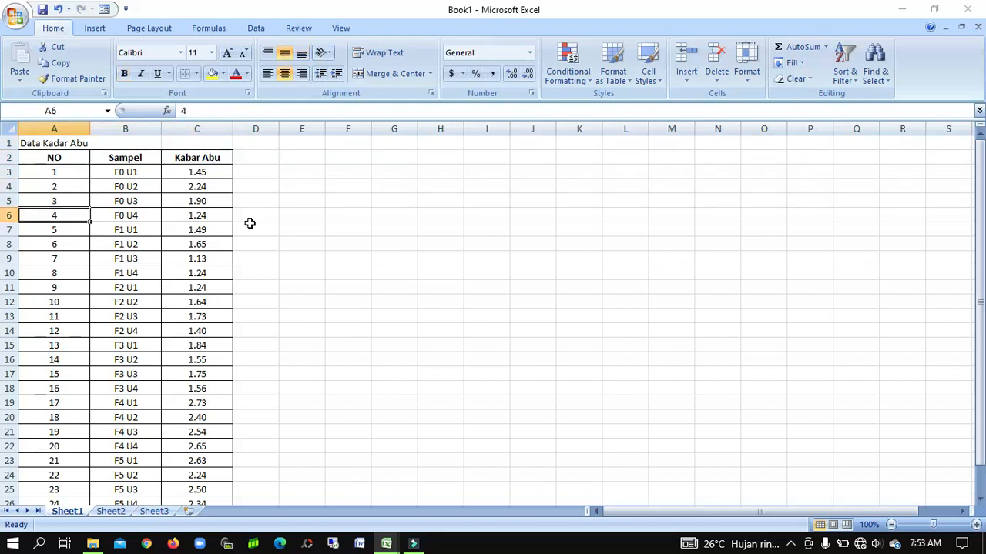
key(ctrl+Down)
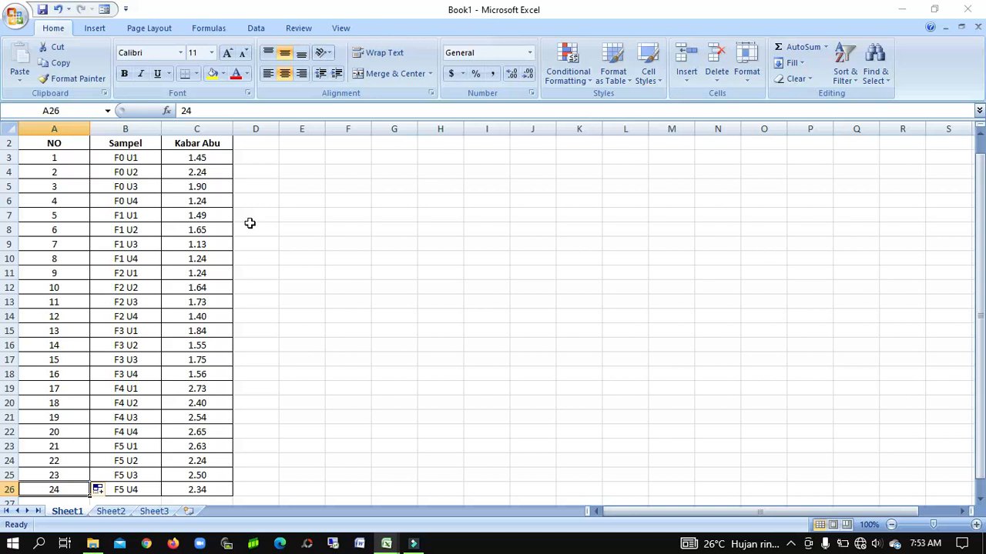
key(Up)
key(Up)
key(Up)
key(Up)
key(Up)
key(Up)
key(Up)
key(Up)
key(Up)
key(Up)
key(Up)
key(Up)
key(Up)
key(Up)
key(Up)
key(Up)
key(Up)
key(Up)
key(Up)
key(Up)
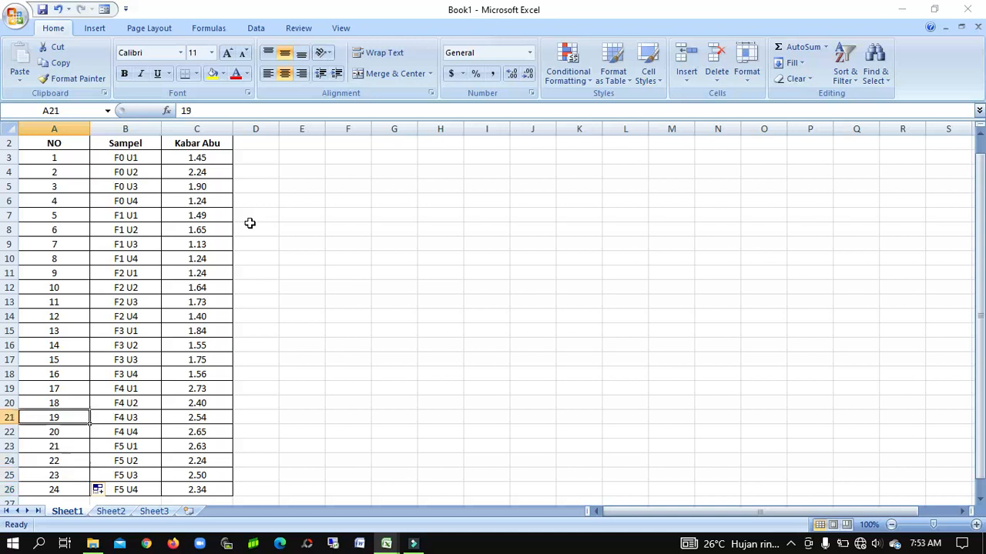
key(Up)
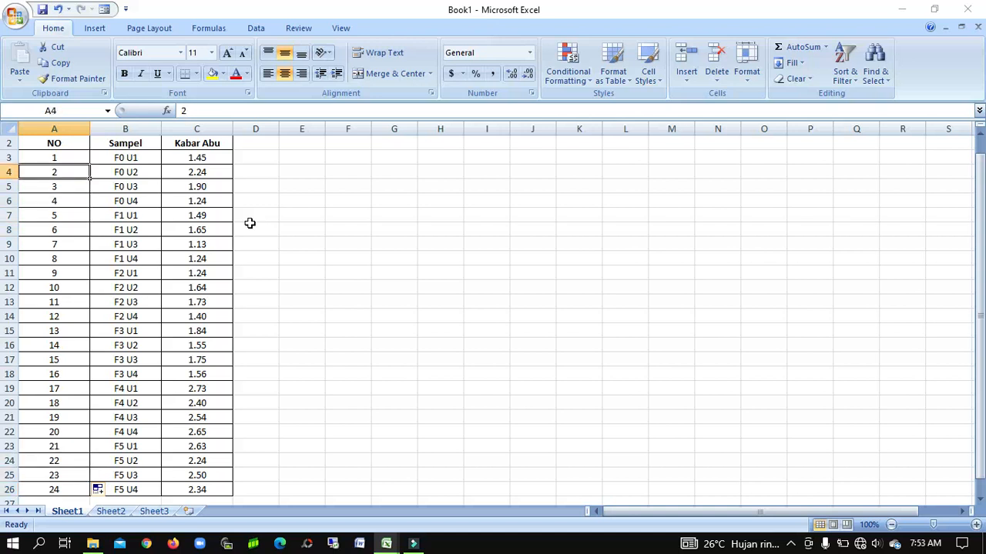
Examine the first ash value and the F0 sample codes with their repetitions at the start of the table.
key(Up)
key(Right)
key(Right)
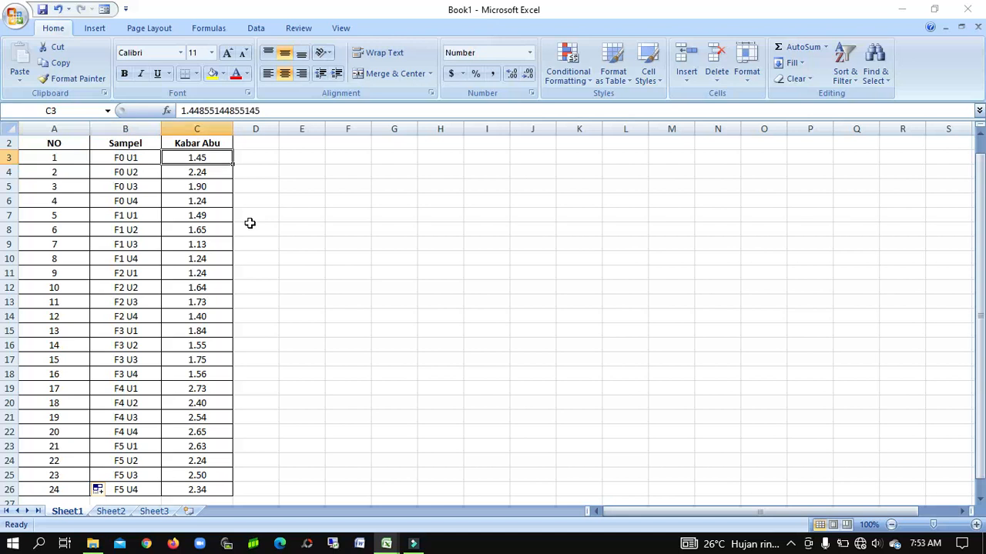
key(Left)
key(Down)
key(Down)
key(Down)
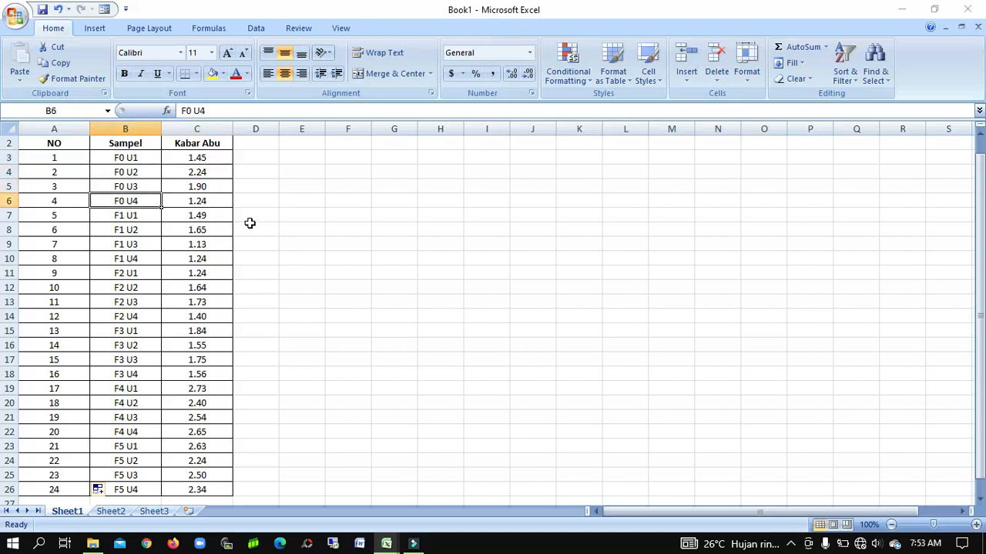
key(Up)
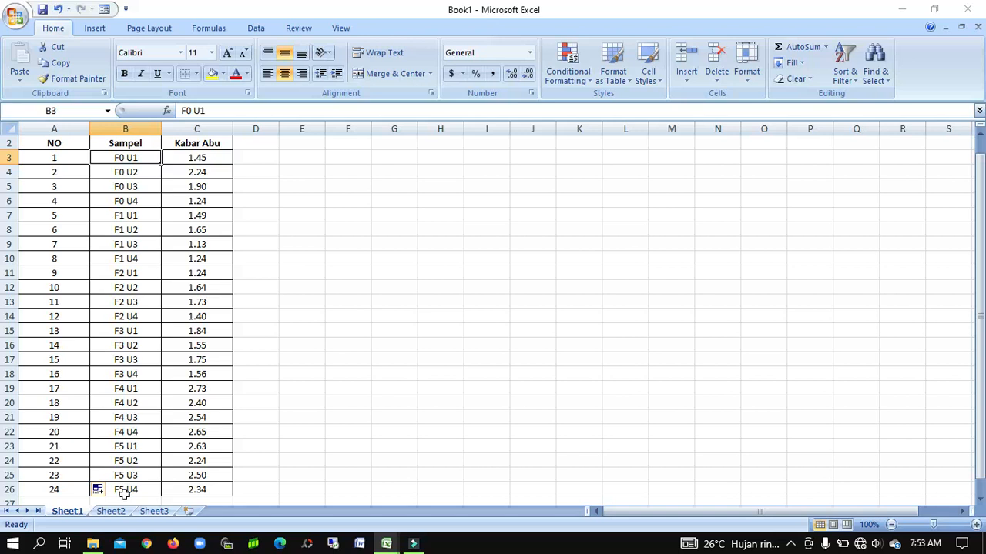
key(Up)
key(Up)
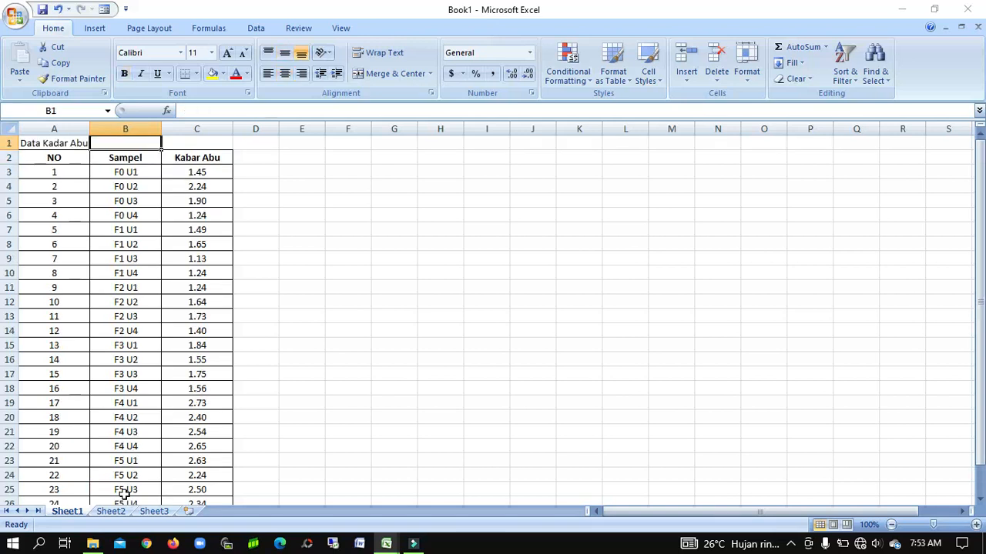
Enter the header Kode Sampel in cell F2 for the new table.
click(349, 158)
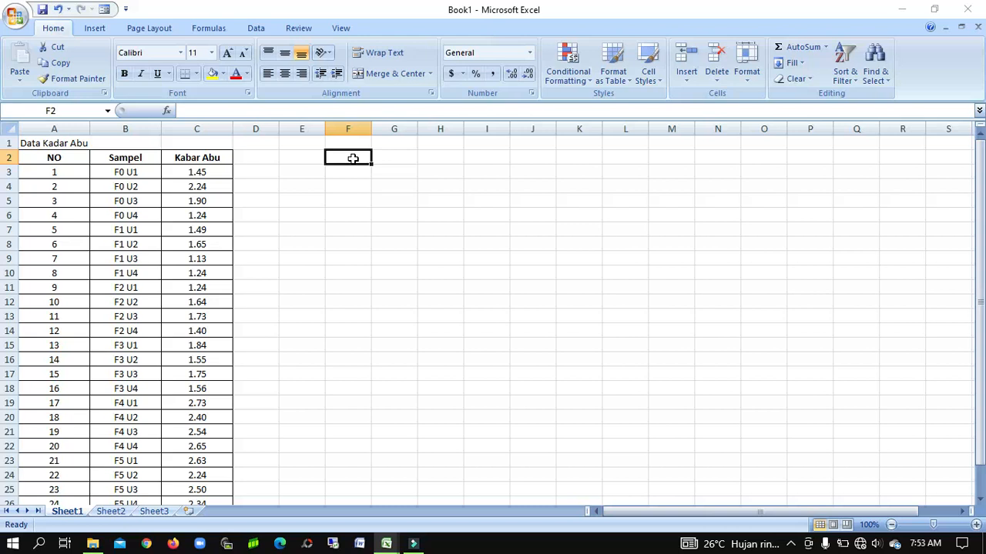
text(Kode Sampel)
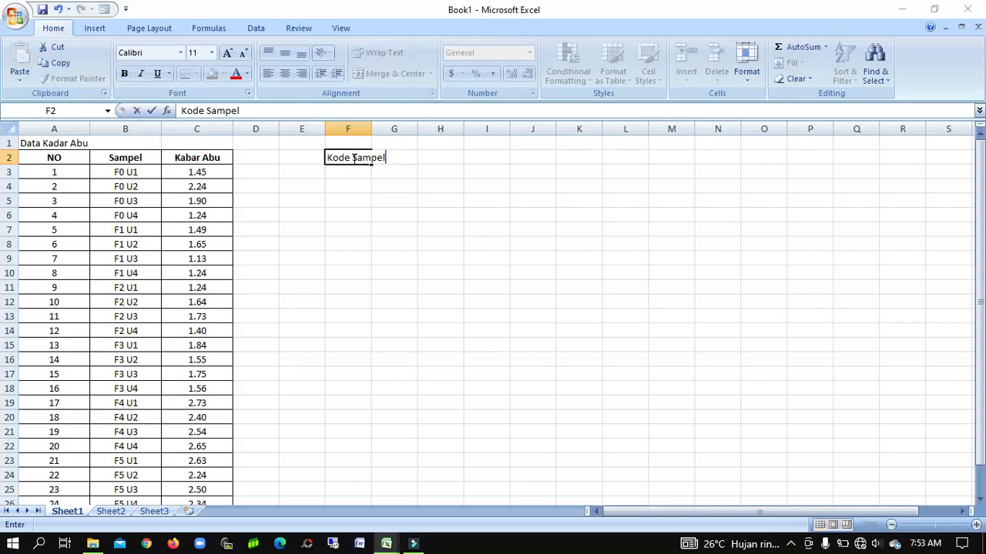
key(Return)
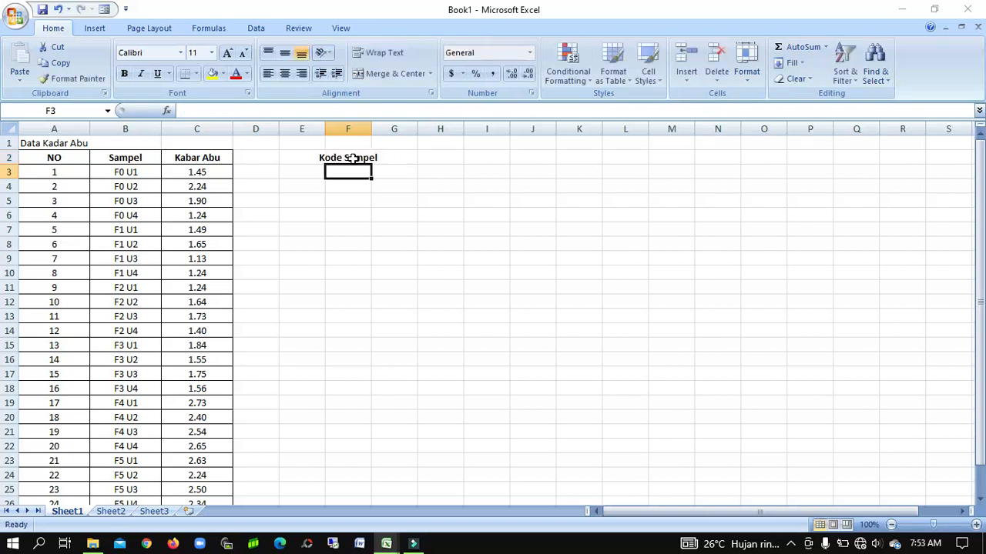
List the sample codes F0, F1, F2, F3, F4 and F5 in cells F3 to F8 and fit column F's width to its header.
text(F0)
key(Return)
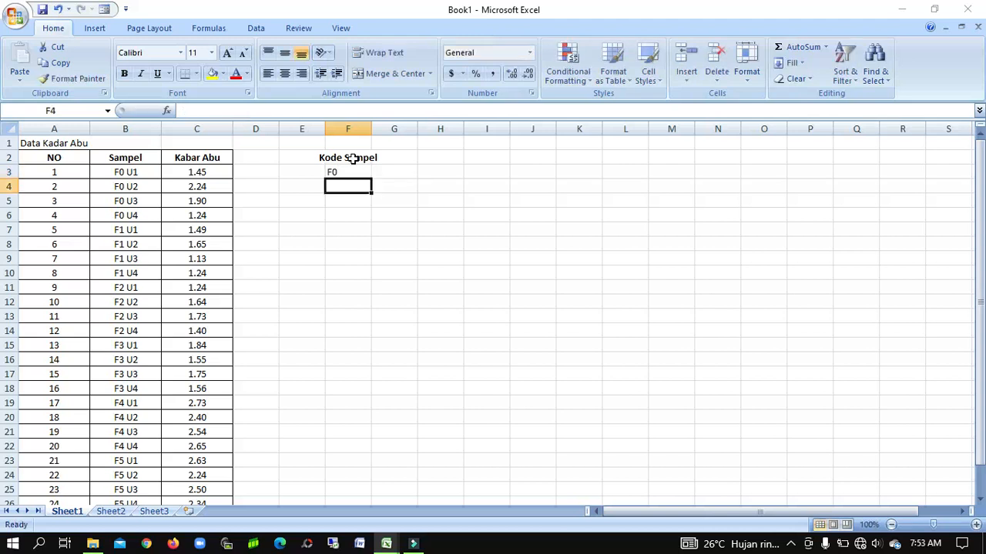
text(F1)
key(Return)
text(F2)
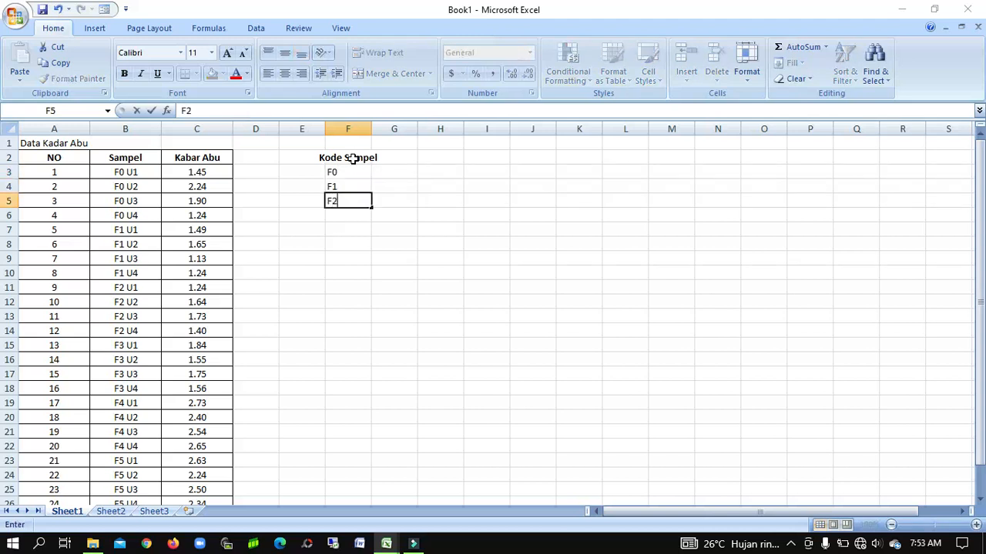
key(Return)
text(F3)
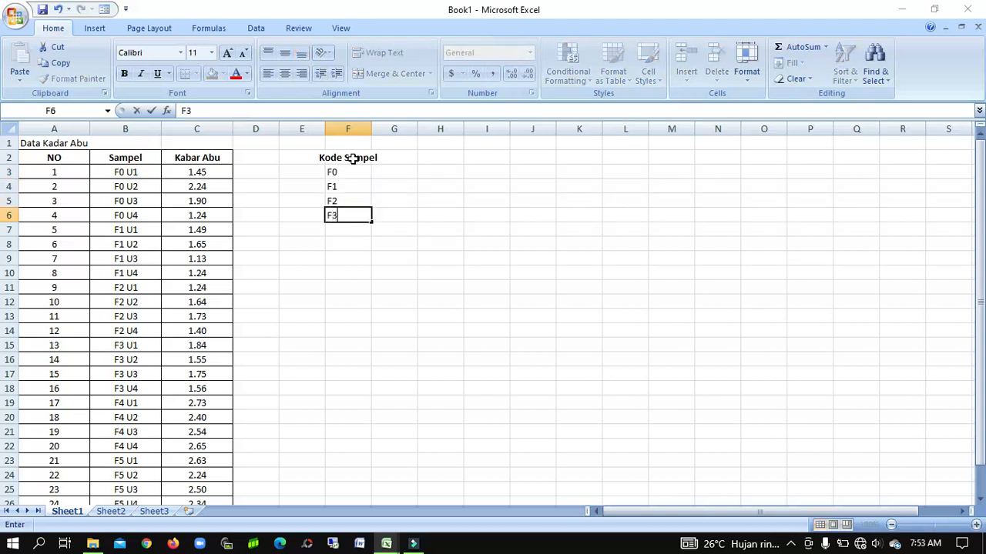
key(Return)
text(F4)
key(Return)
text(F5)
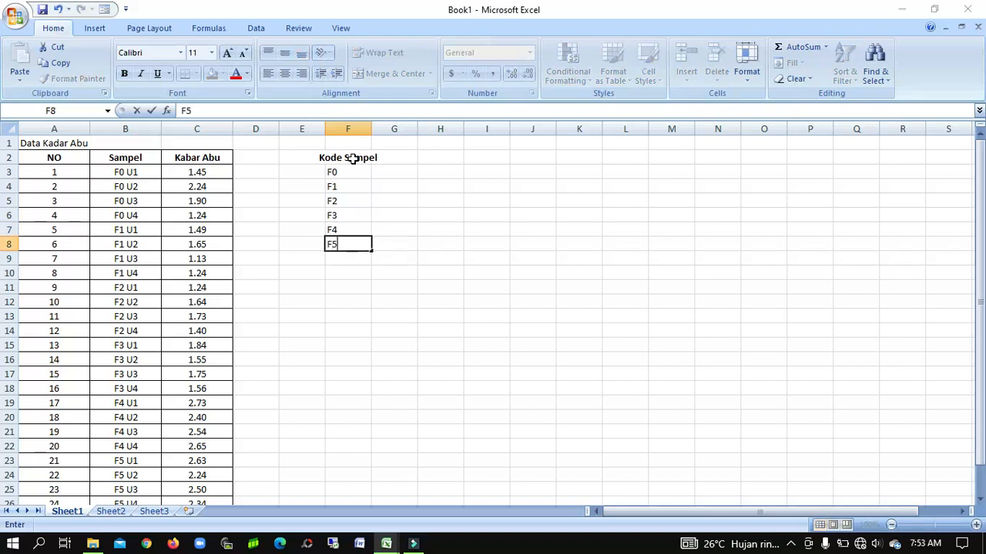
key(Return)
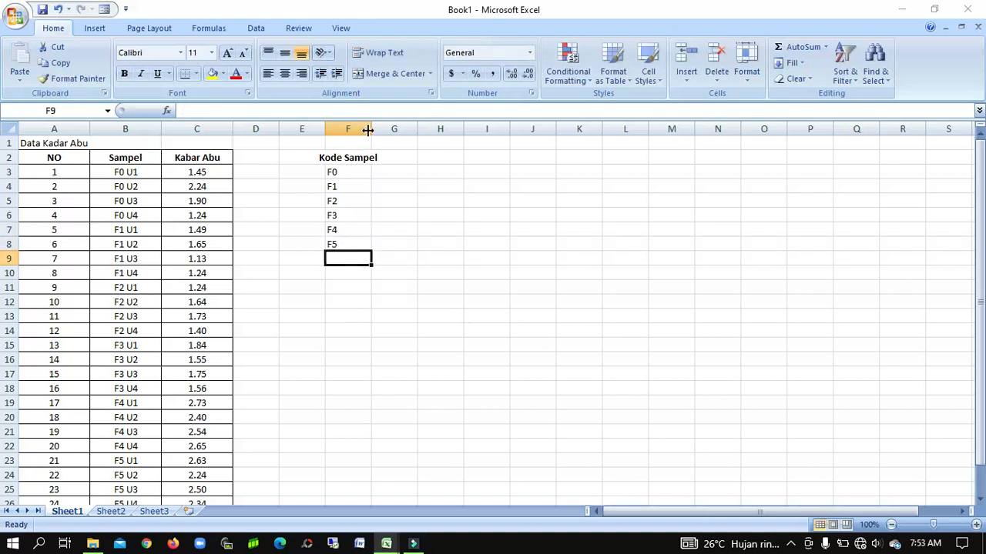
double_click(370, 129)
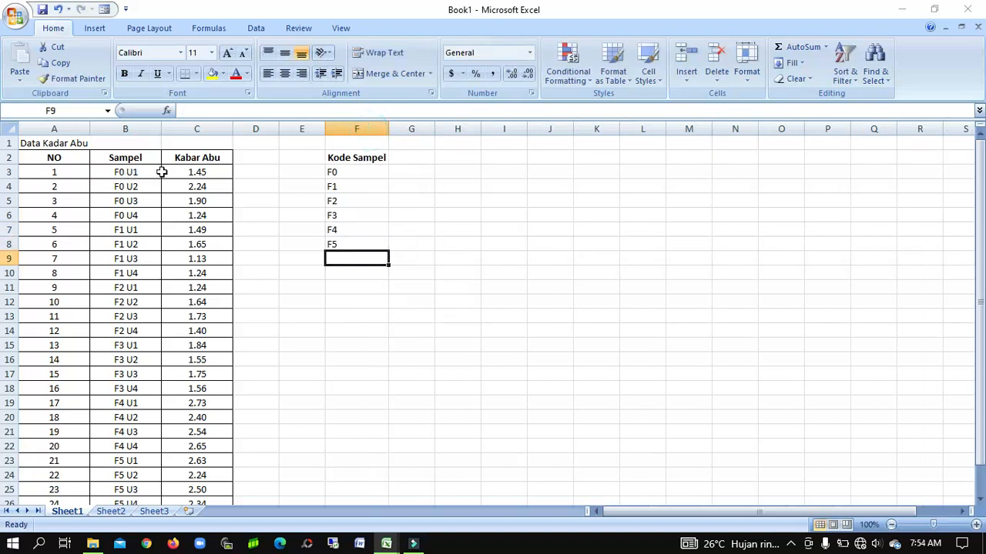
click(412, 157)
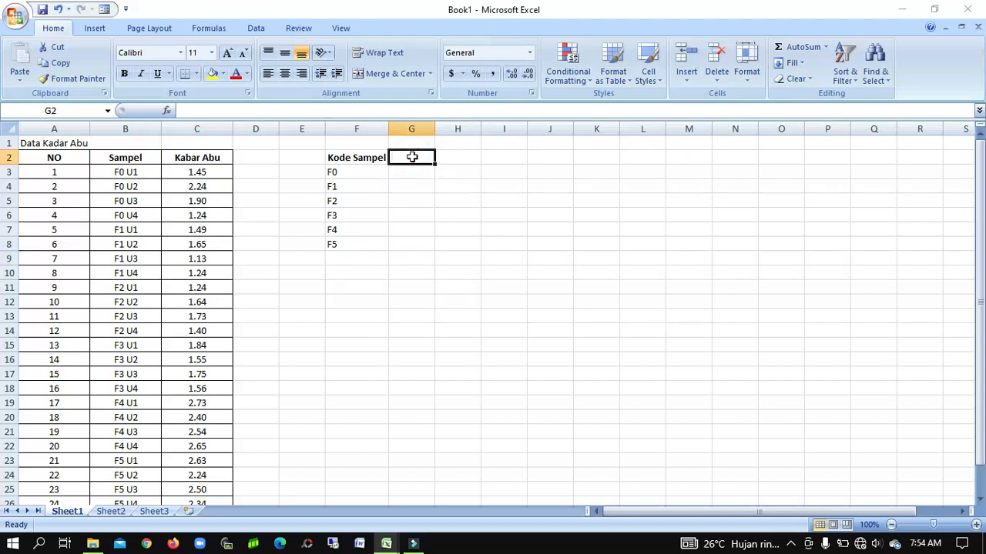
text(U1)
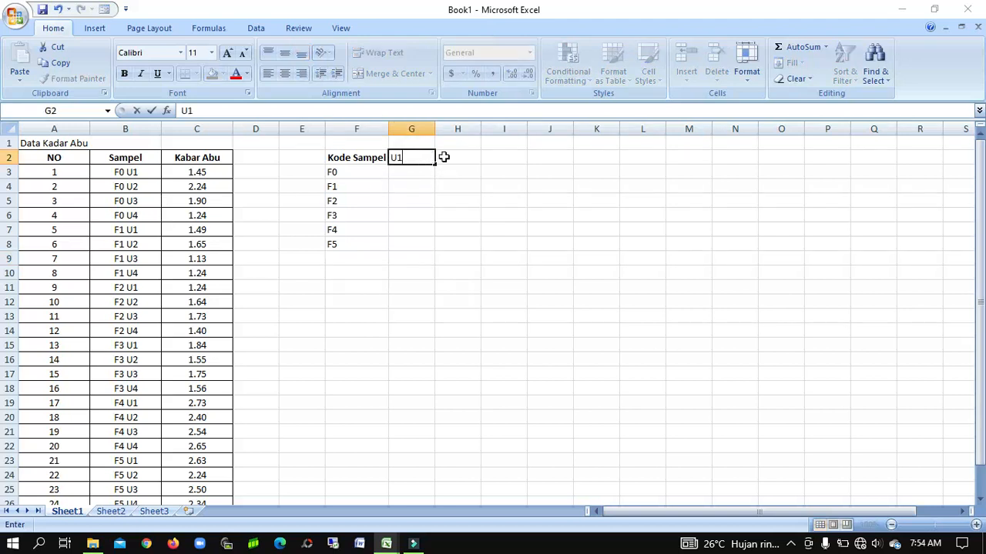
click(444, 157)
click(430, 157)
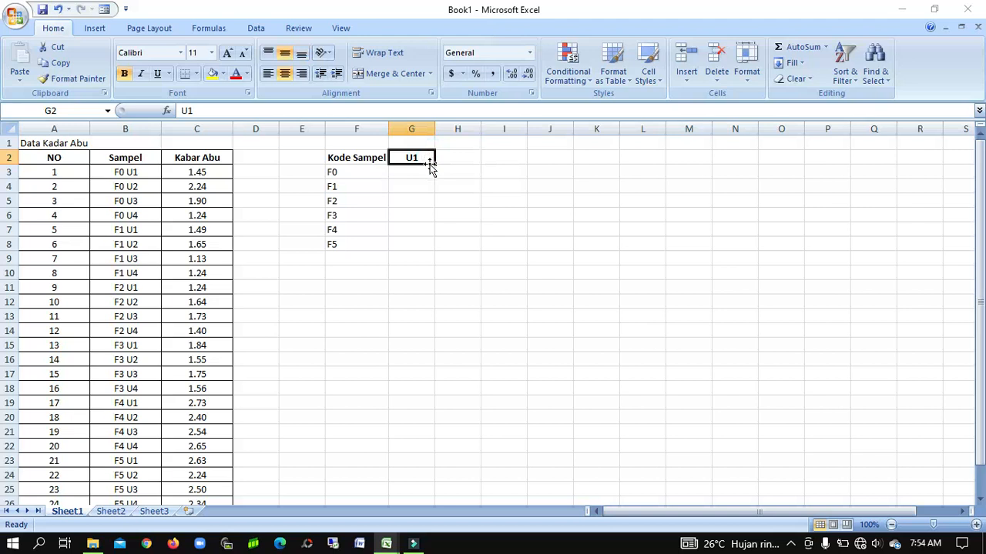
mouse_move(433, 164)
mouse_down()
mouse_move(516, 167)
mouse_move(401, 151)
mouse_move(413, 156)
mouse_up()
drag(428, 199, 428, 159)
Enter U1 in cell G2 and extend the series across row 2 to U4 in J2.
click(429, 158)
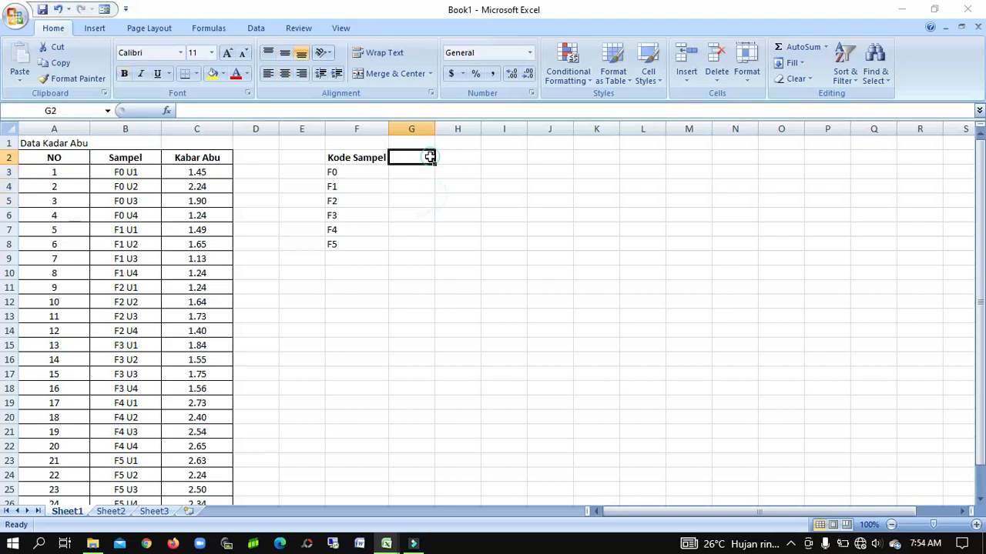
text(U)
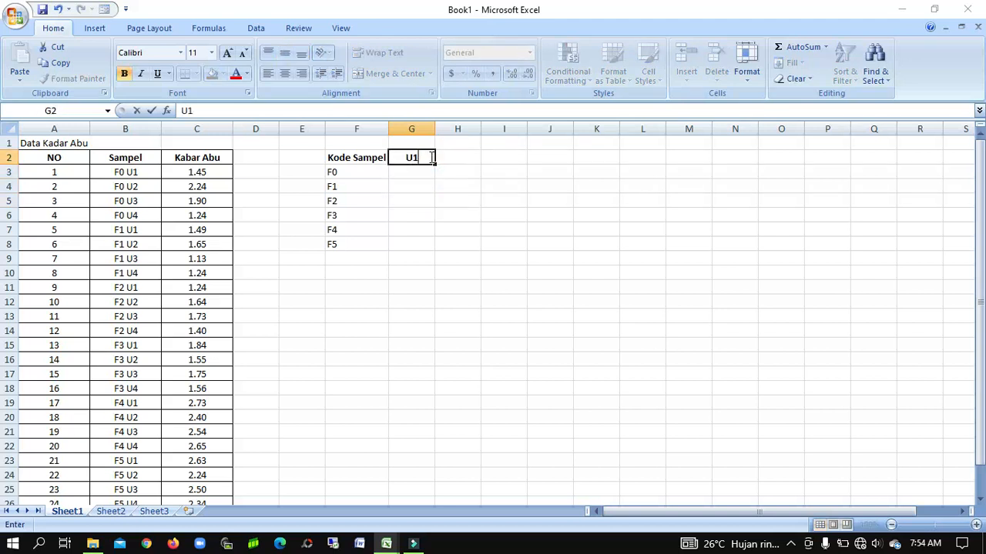
text(1)
key(Return)
click(430, 157)
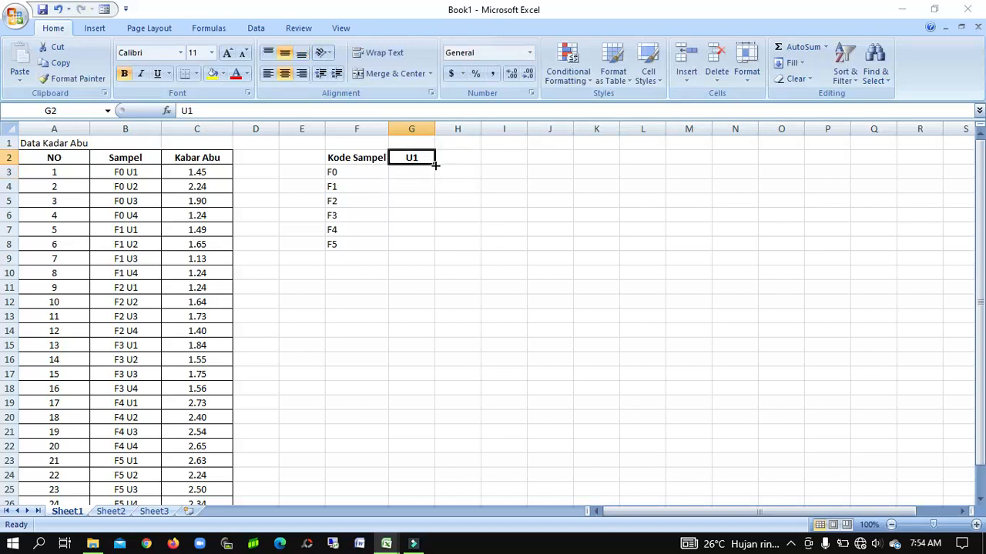
drag(435, 165, 562, 158)
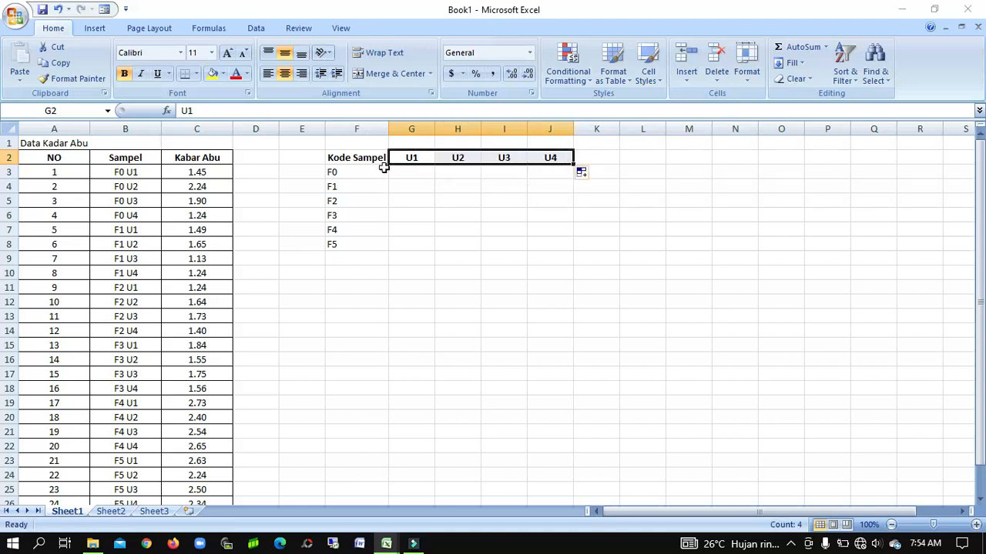
Copy the F0 U1 and F0 U2 ash values one at a time into cells G3 and H3.
click(409, 170)
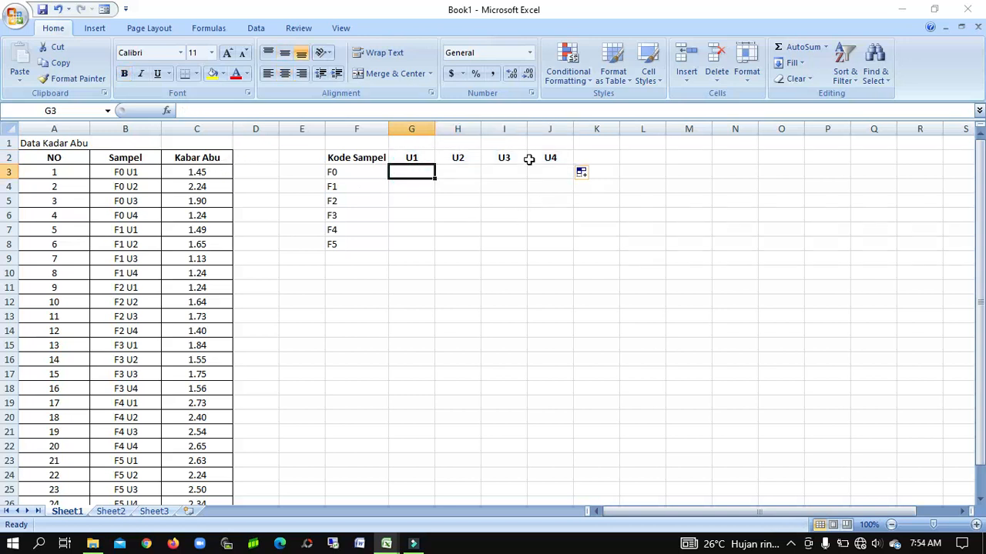
click(210, 173)
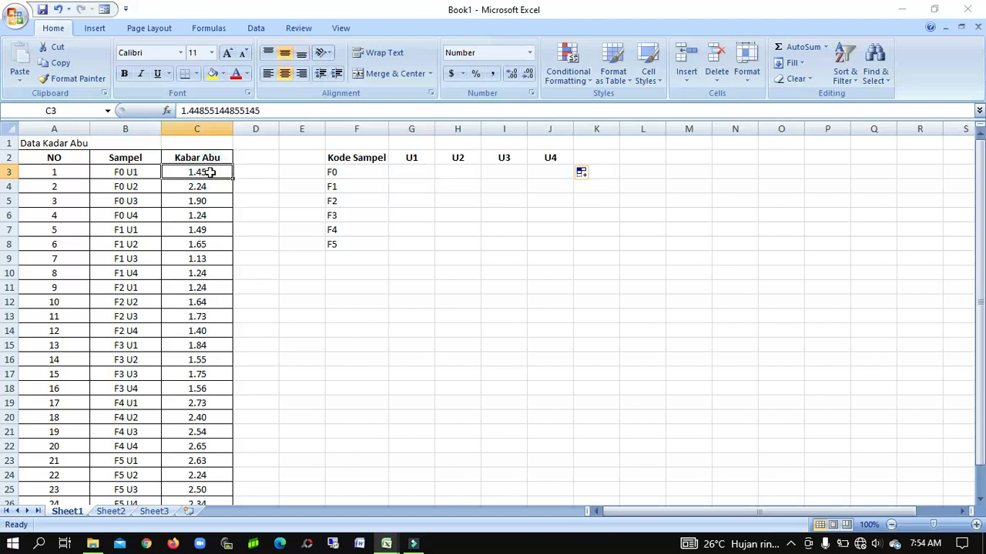
key(ctrl+c)
click(404, 174)
key(ctrl+v)
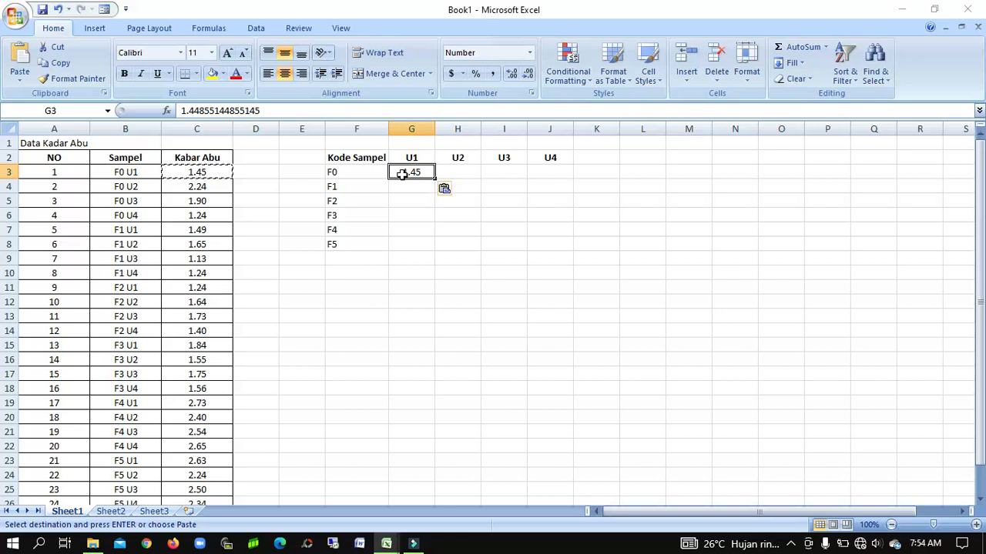
click(222, 187)
key(ctrl+c)
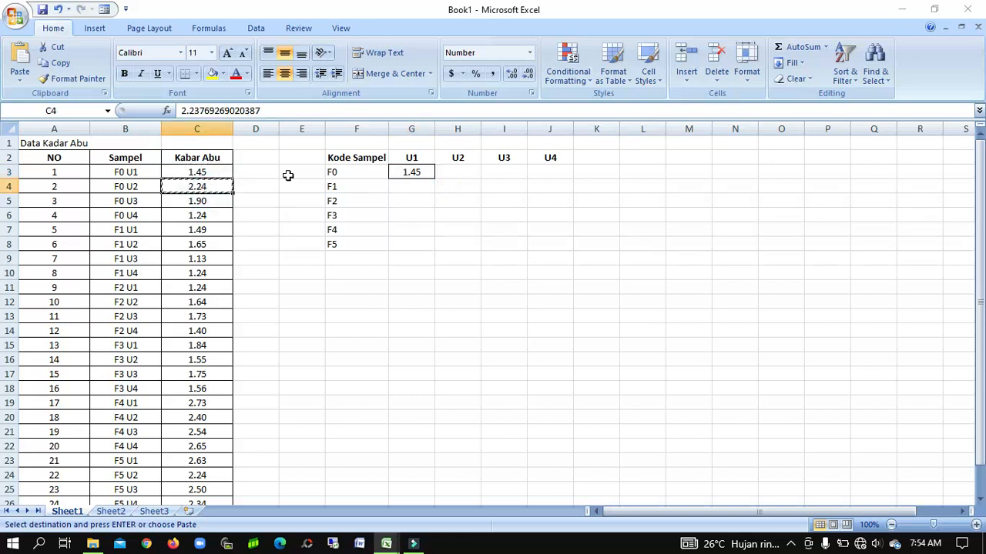
click(466, 171)
key(ctrl+v)
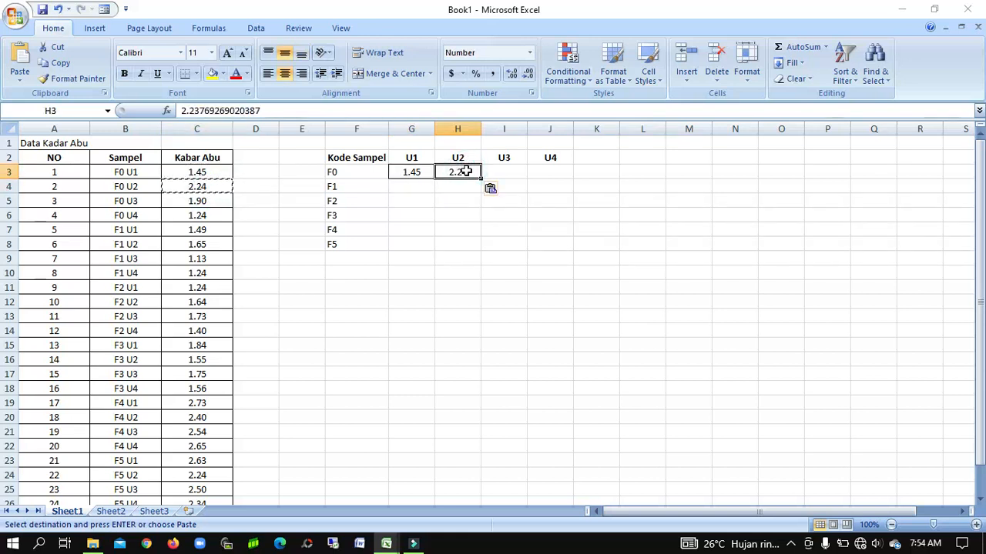
click(426, 186)
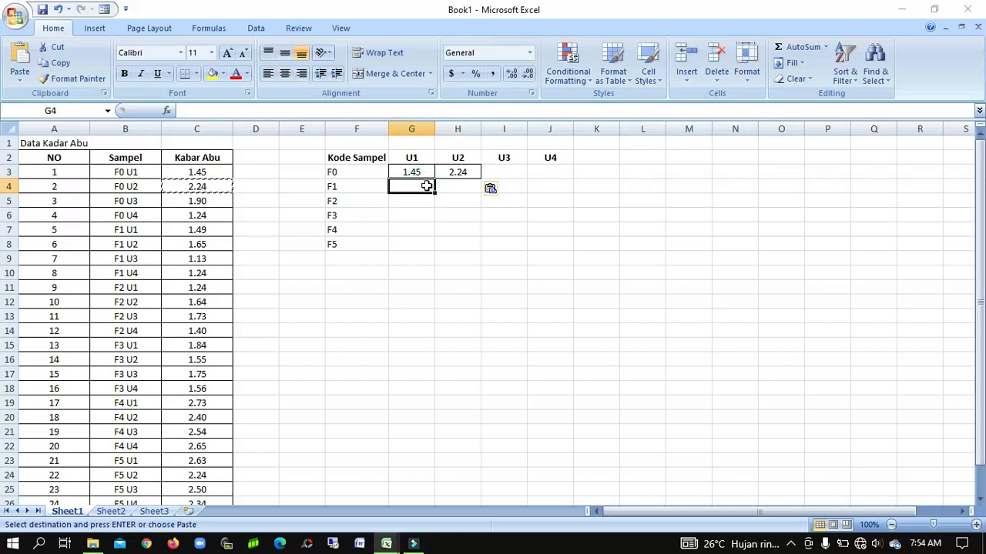
Copy the four F0 ash values in C3:C6 and paste them transposed into the F0 row starting at G3.
click(221, 173)
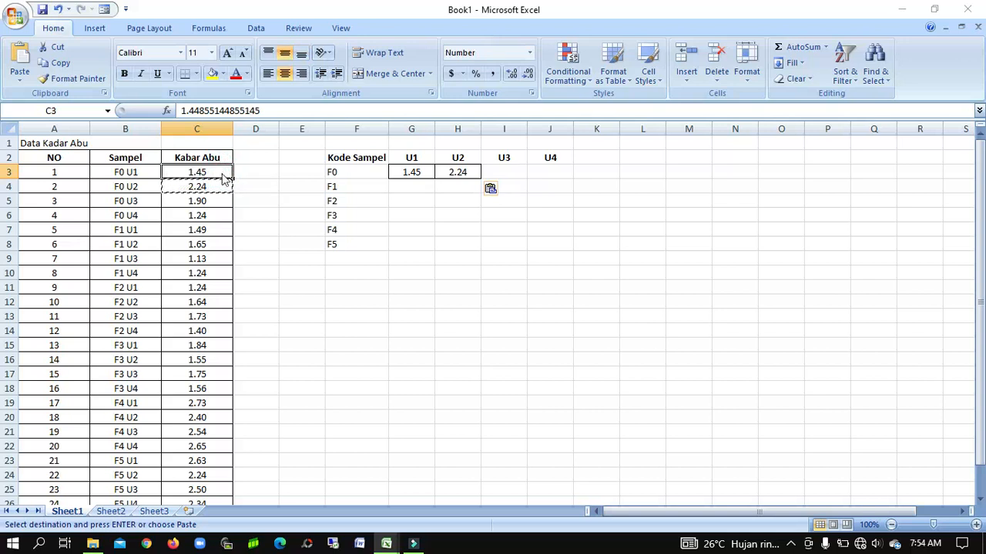
key(shift+Down)
key(shift+Down)
key(shift+Down)
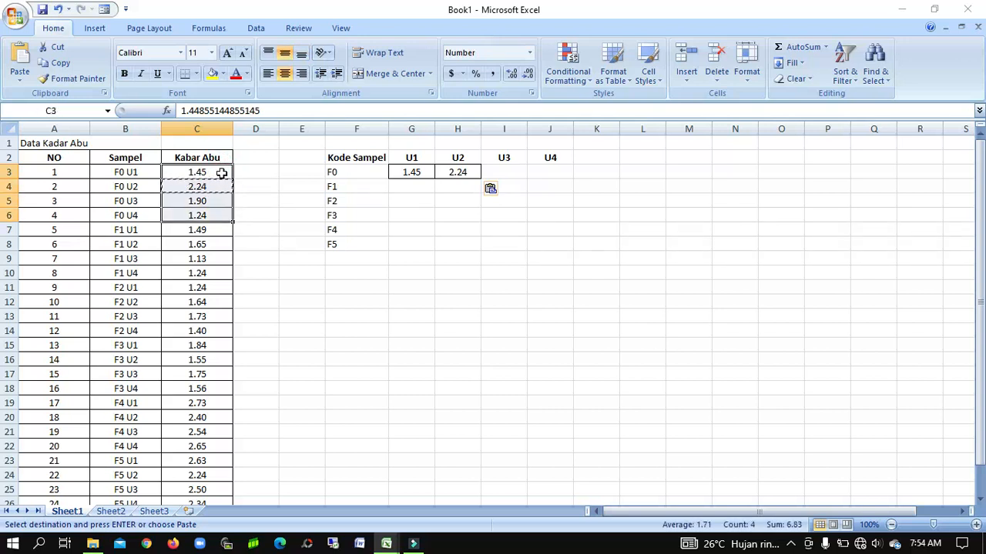
right_click(222, 177)
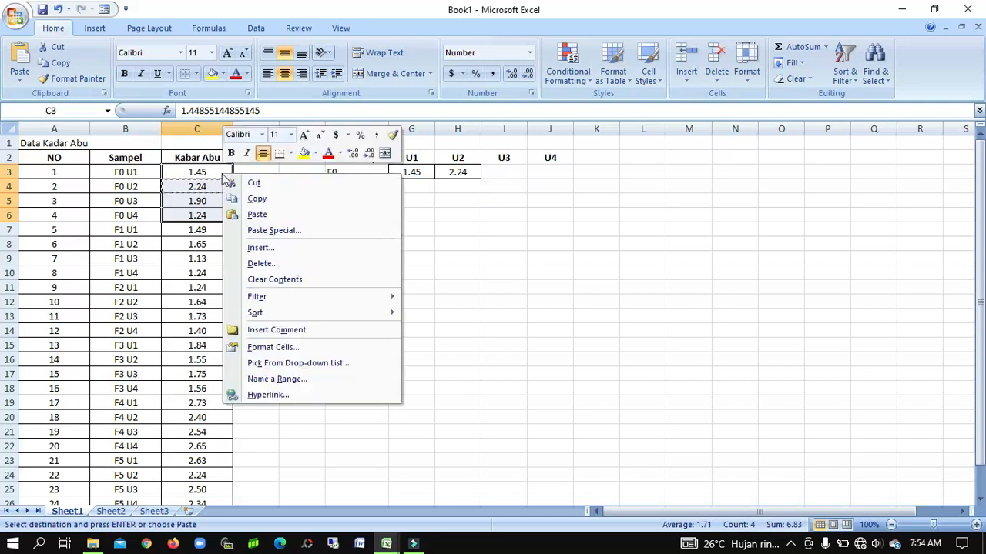
click(233, 199)
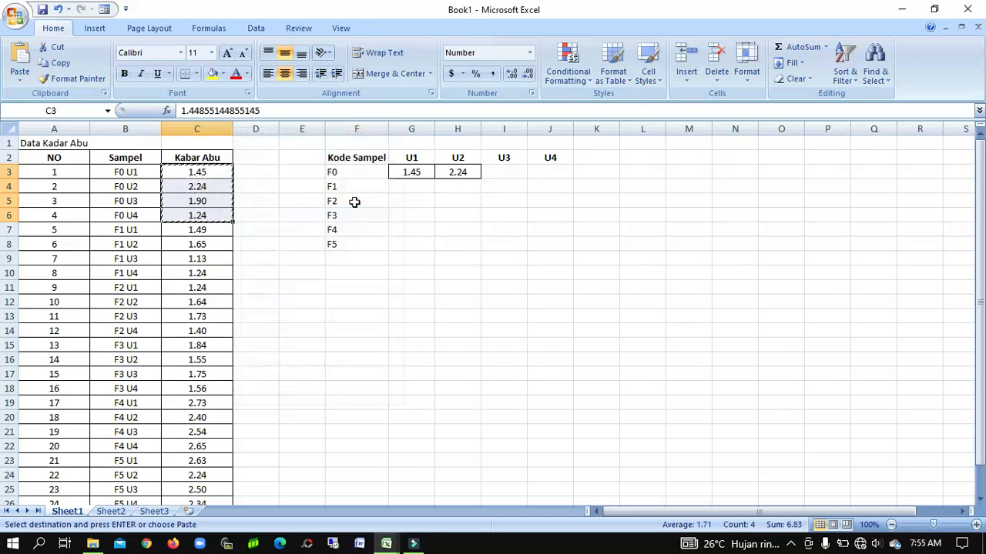
click(425, 170)
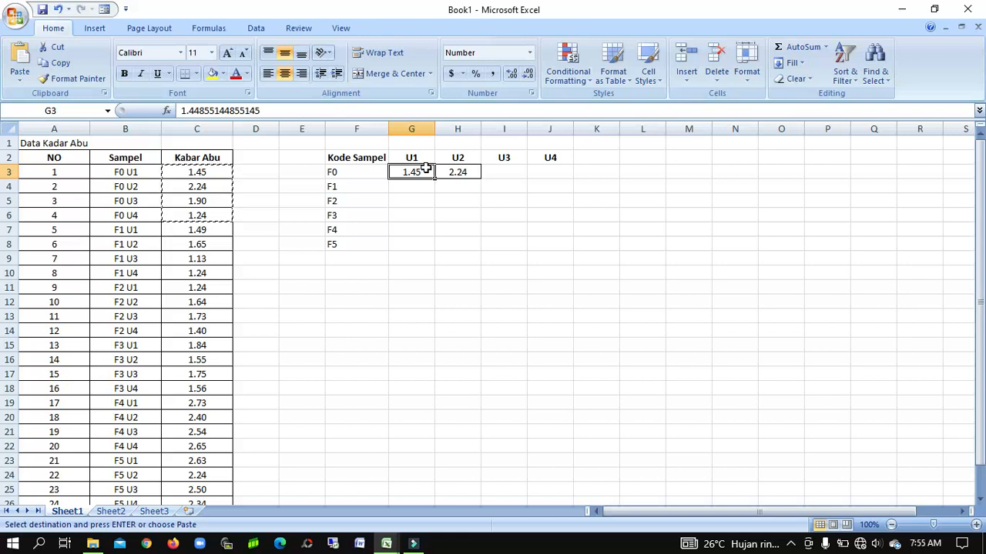
right_click(426, 168)
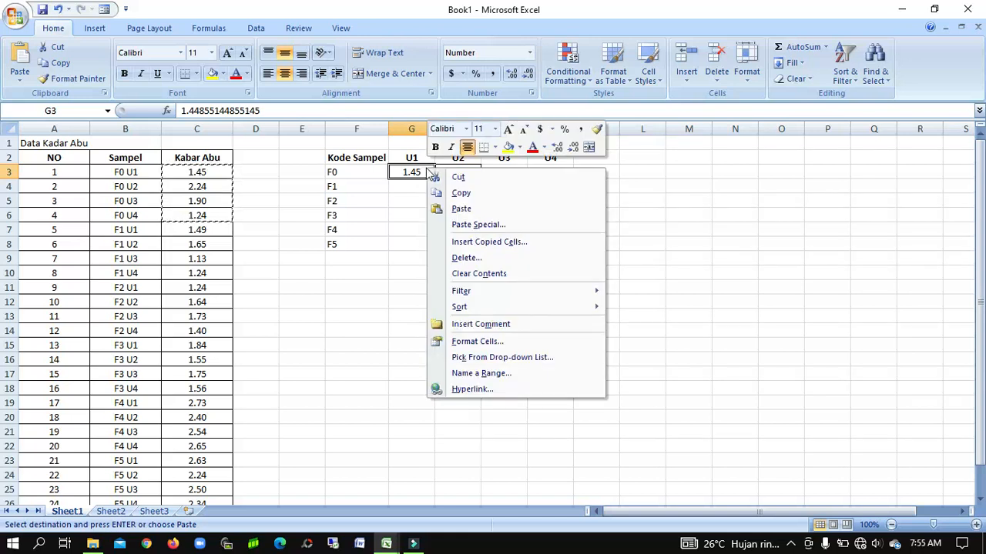
click(544, 228)
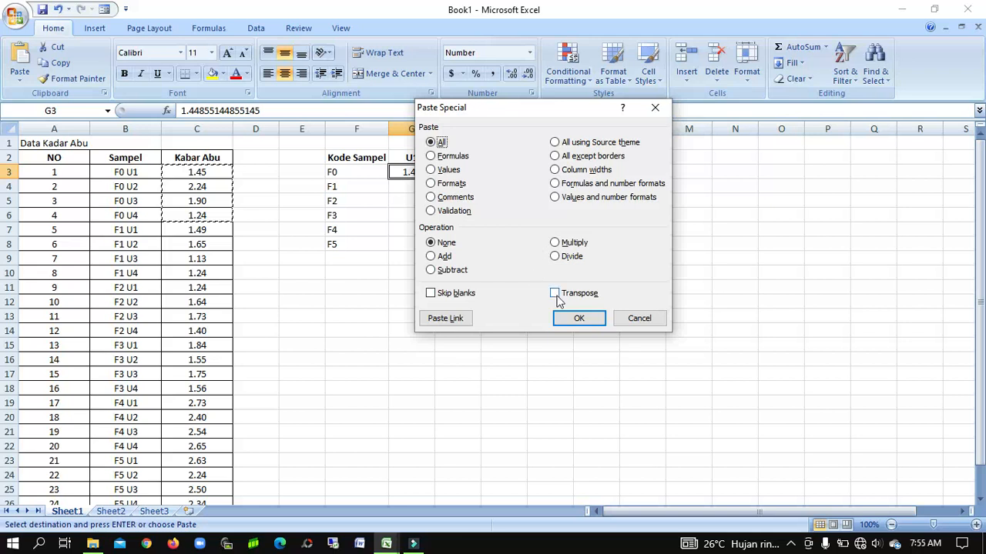
click(556, 296)
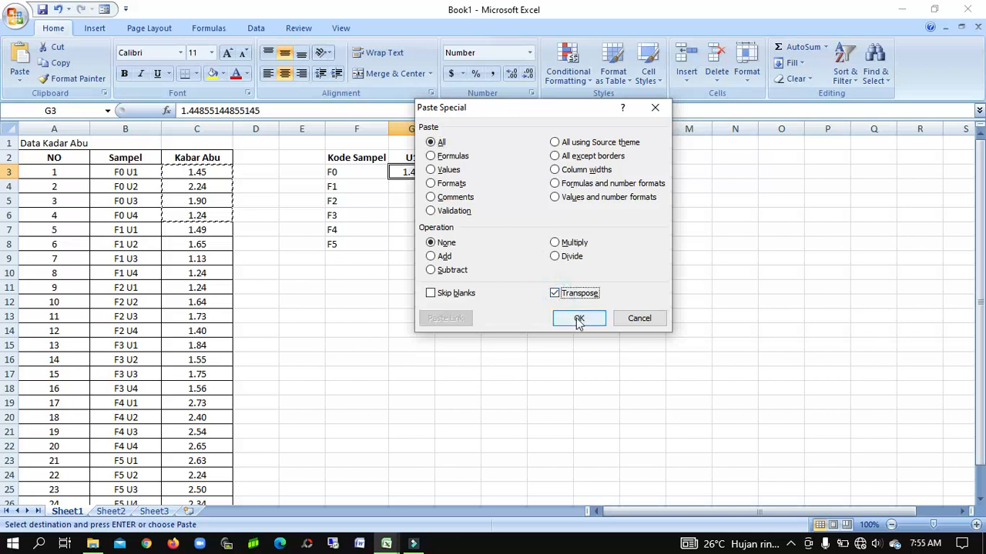
click(580, 321)
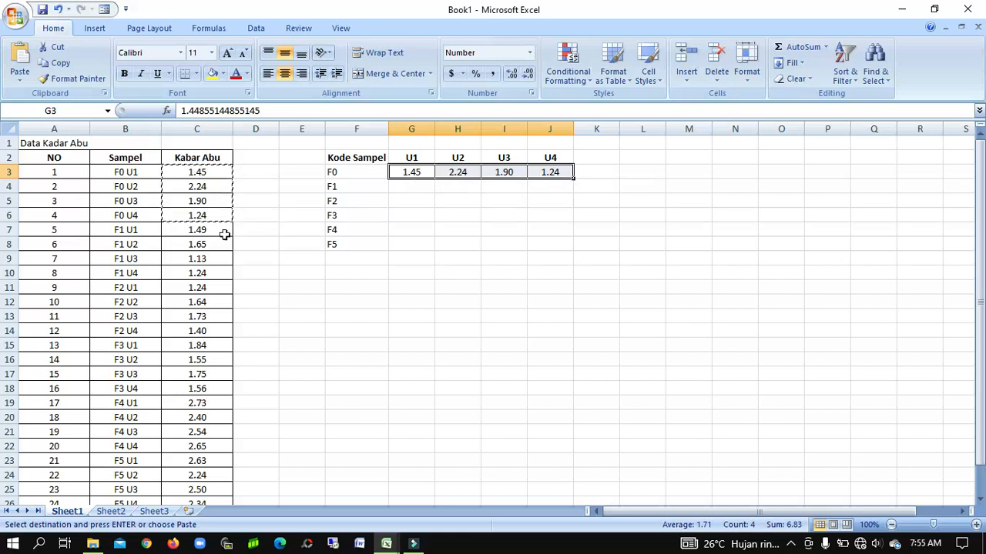
Copy the four F1 ash values in C7:C10 and paste them transposed into the F1 row starting at G4.
click(199, 230)
key(shift+Down)
key(shift+Down)
key(shift+Down)
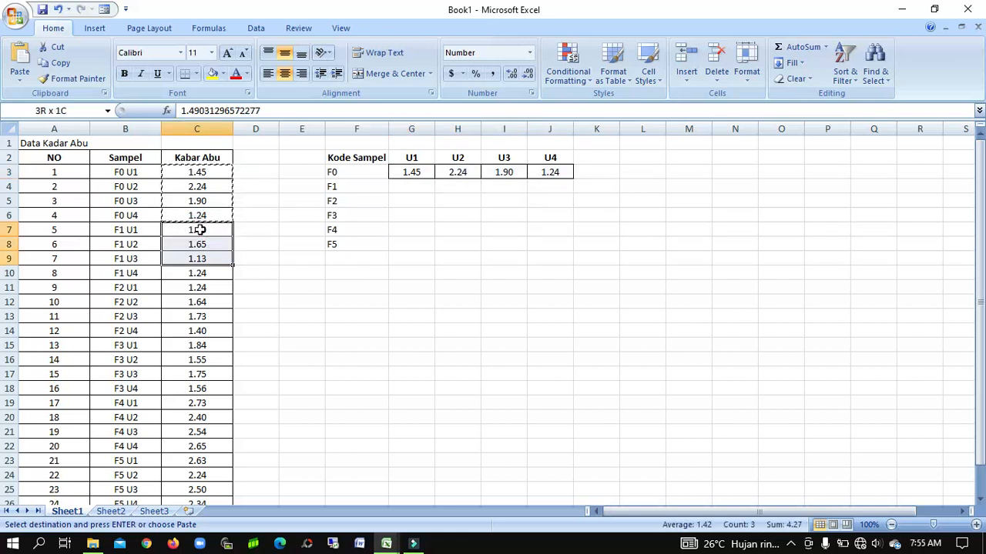
key(ctrl+c)
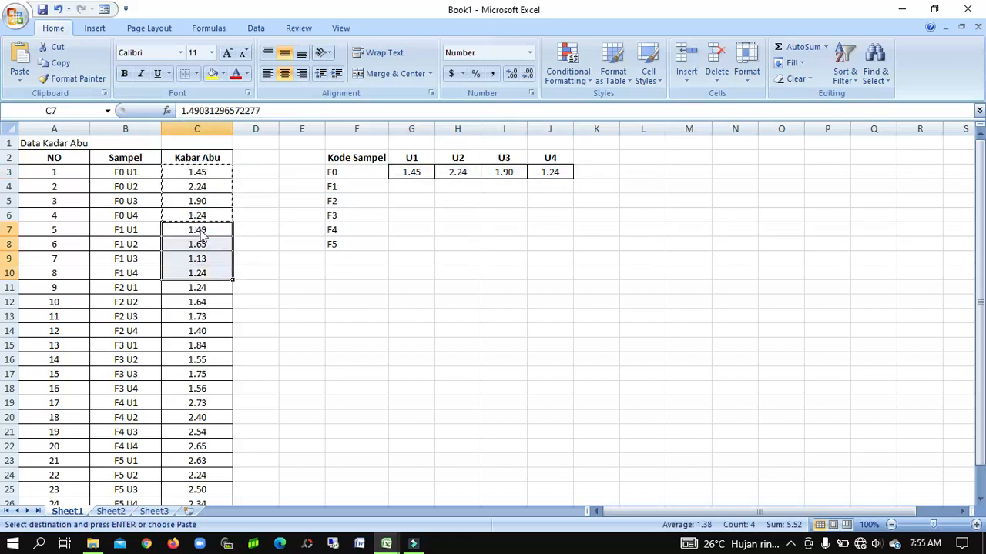
click(403, 185)
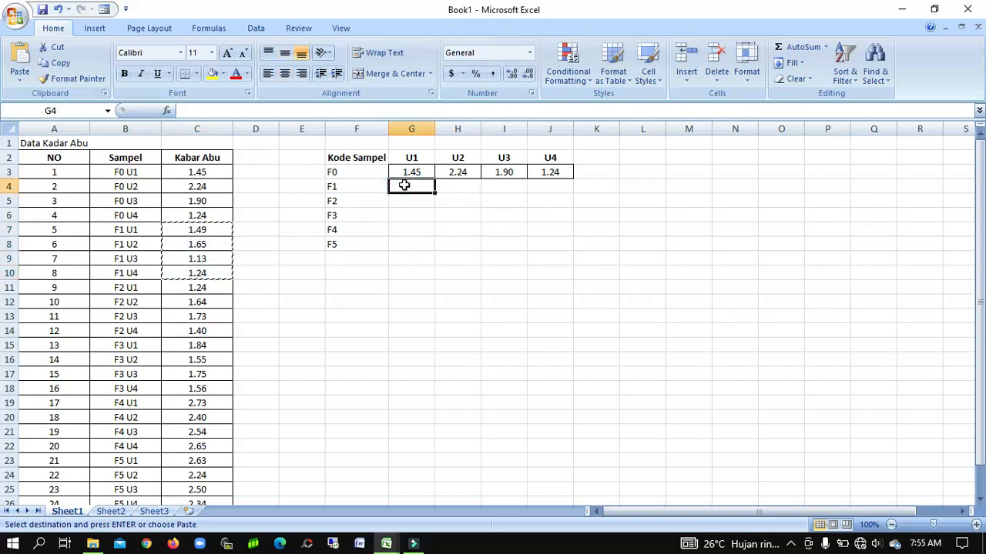
right_click(404, 186)
click(483, 243)
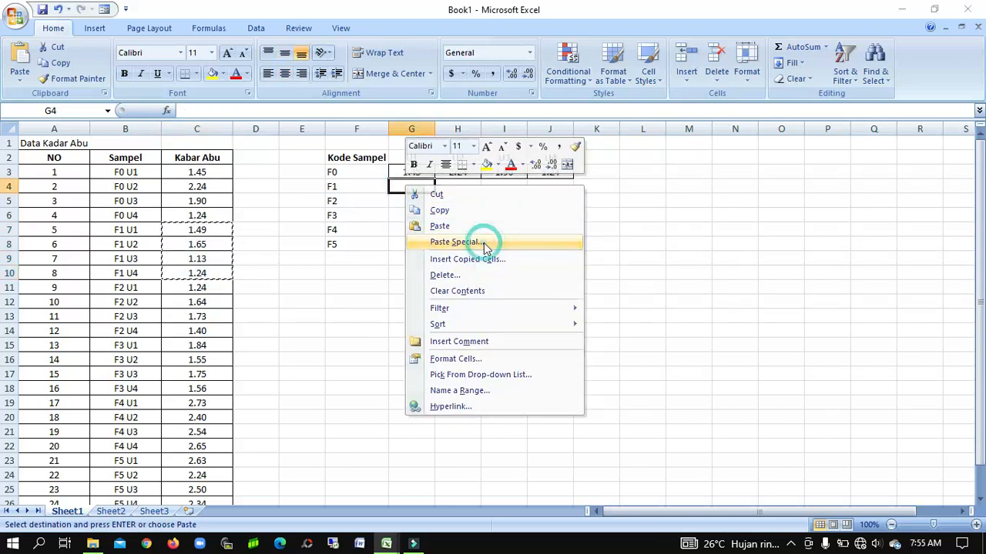
click(495, 312)
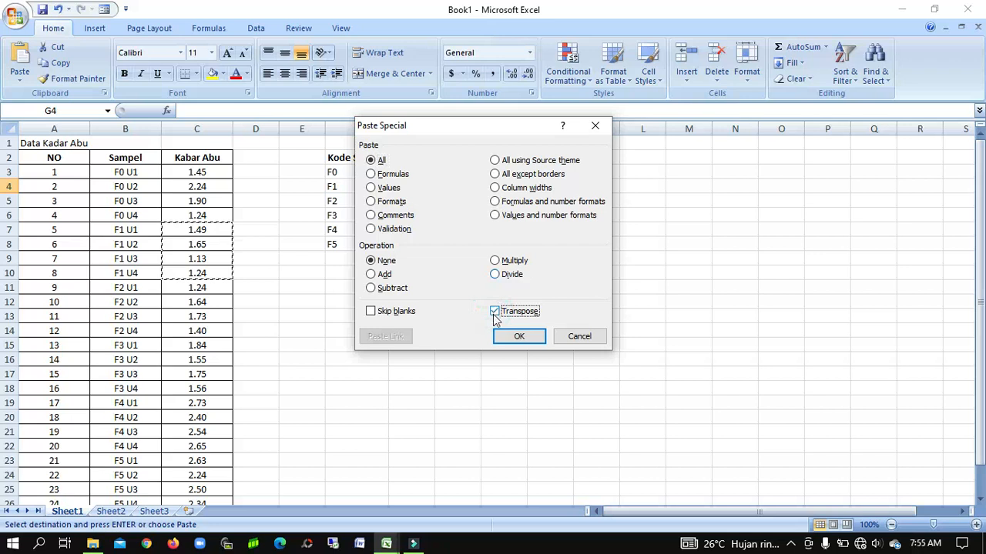
click(519, 336)
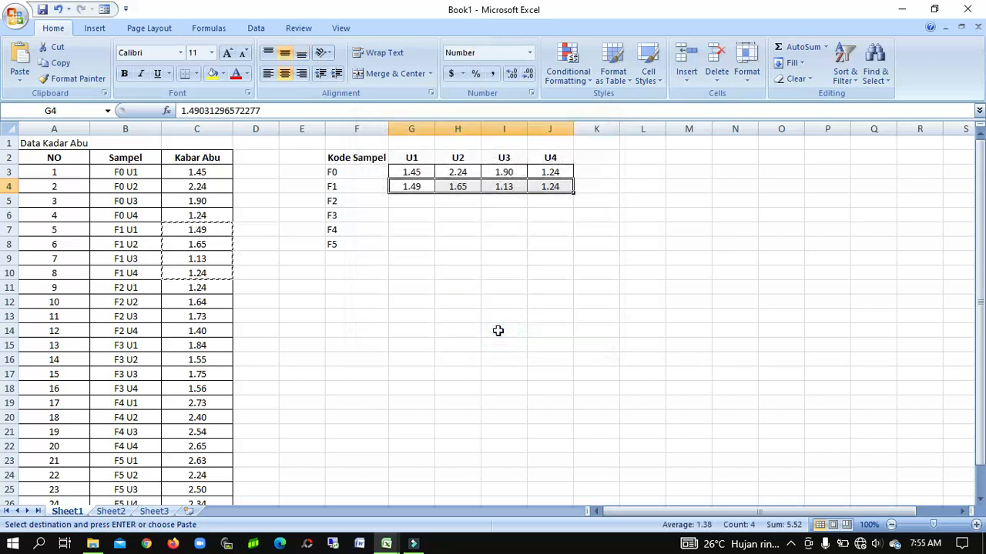
Copy the four F2 ash values in C11:C14 and paste them transposed into the F2 row starting at G5.
click(191, 289)
key(shift+Down)
key(shift+Down)
key(shift+Down)
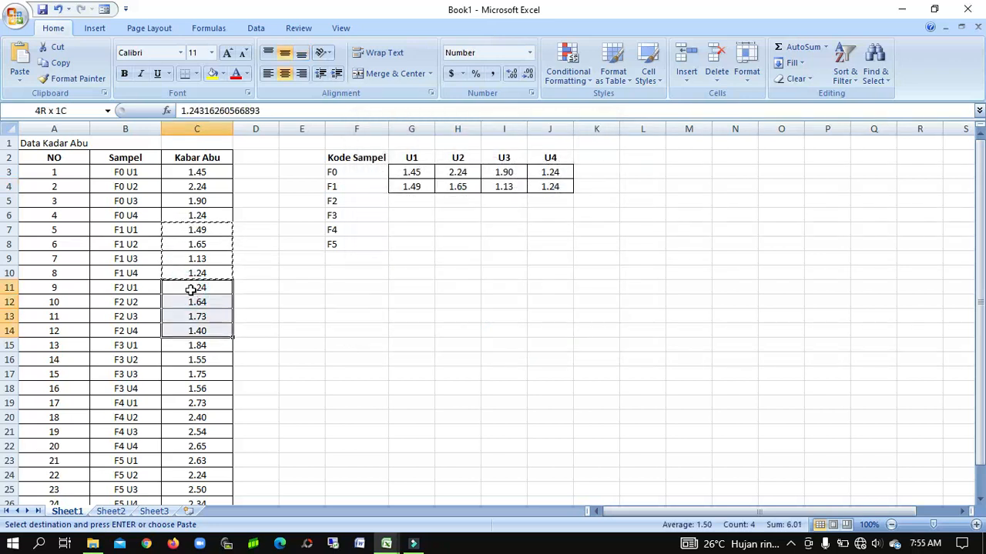
key(ctrl+c)
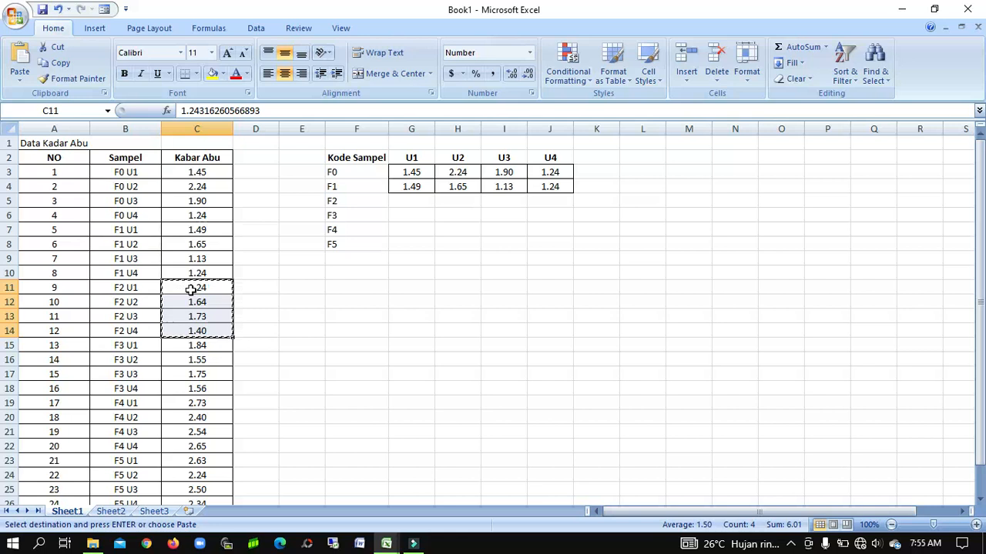
click(409, 203)
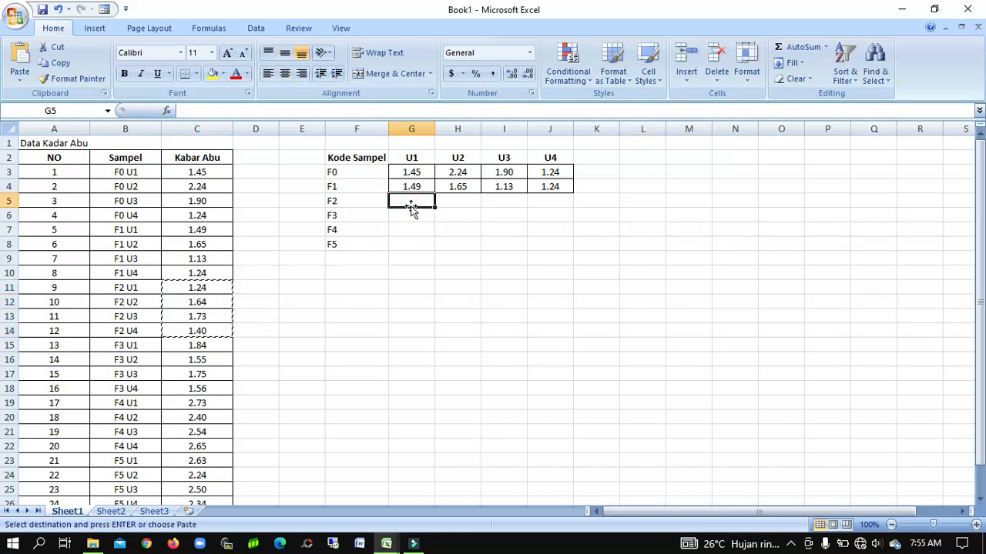
right_click(417, 201)
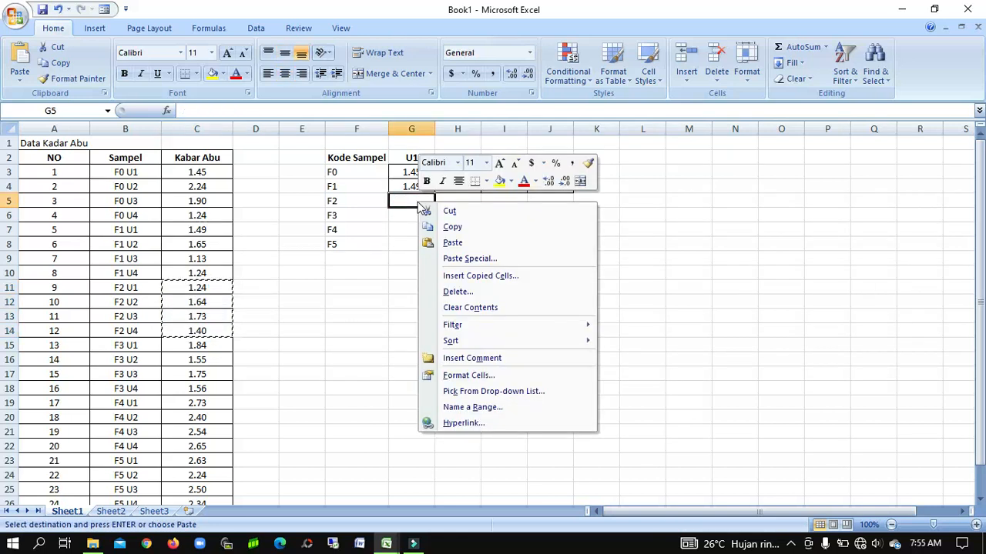
click(492, 259)
click(500, 330)
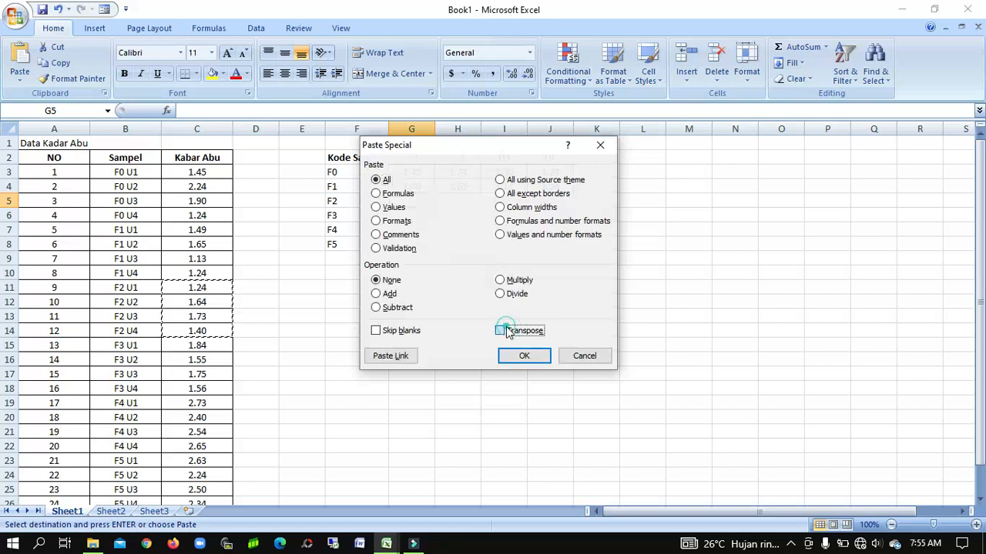
click(515, 358)
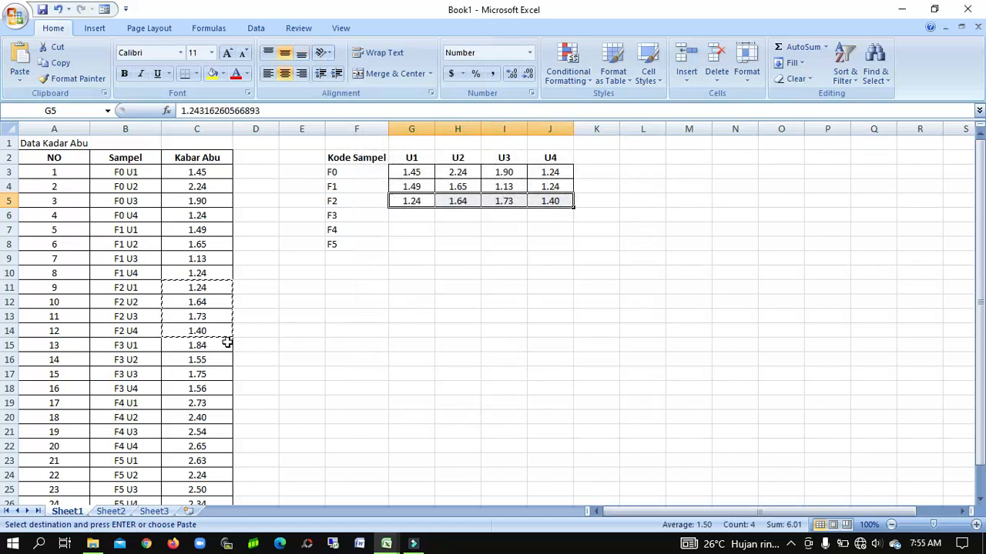
Copy the ash values in C15:C19 and paste them transposed into the F3 row starting at G6.
drag(226, 341, 227, 344)
key(shift+Down)
key(shift+Down)
key(shift+Down)
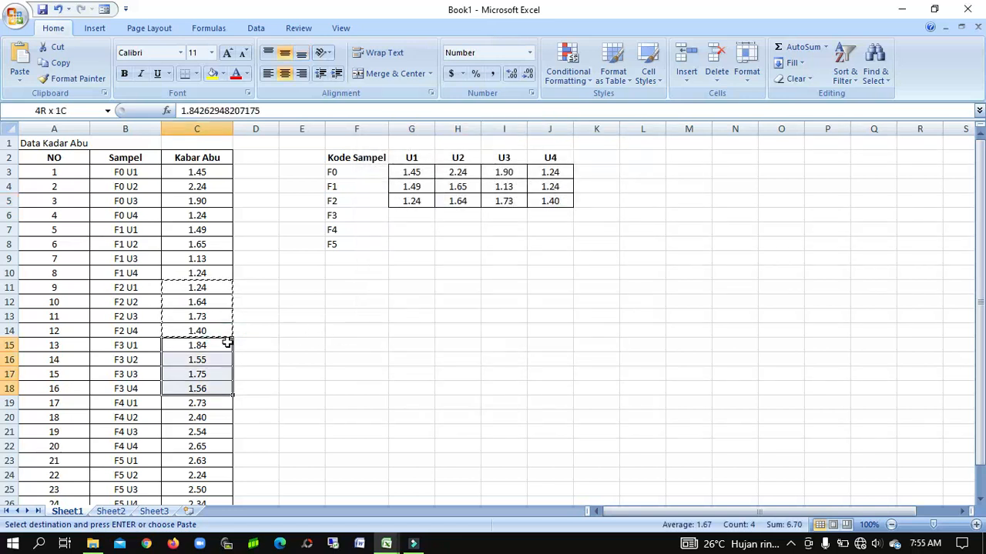
key(ctrl+c)
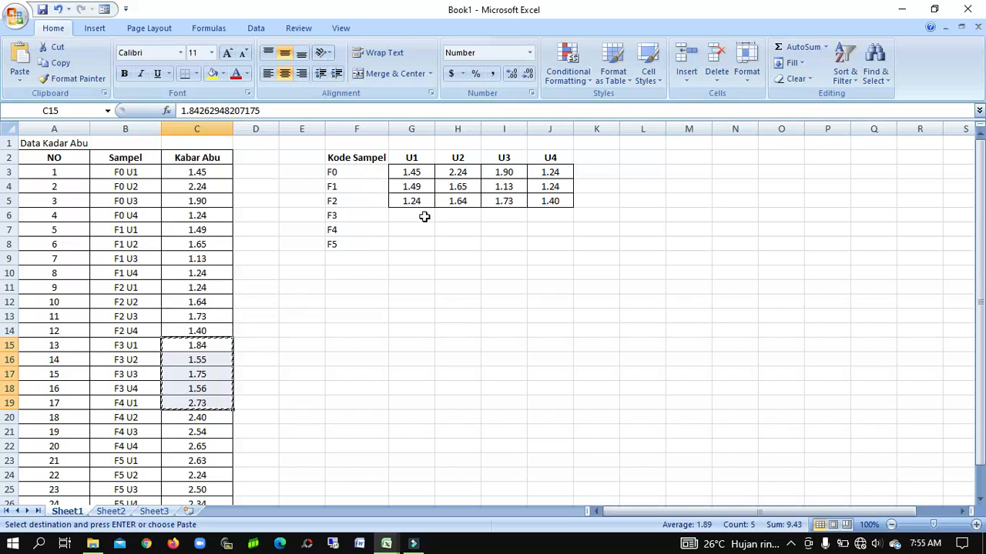
click(423, 216)
right_click(424, 216)
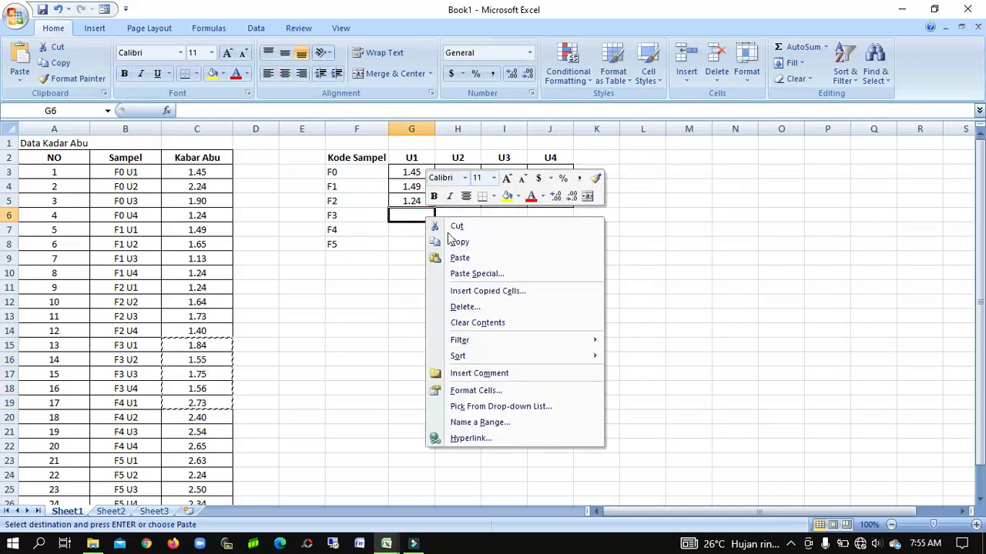
click(476, 276)
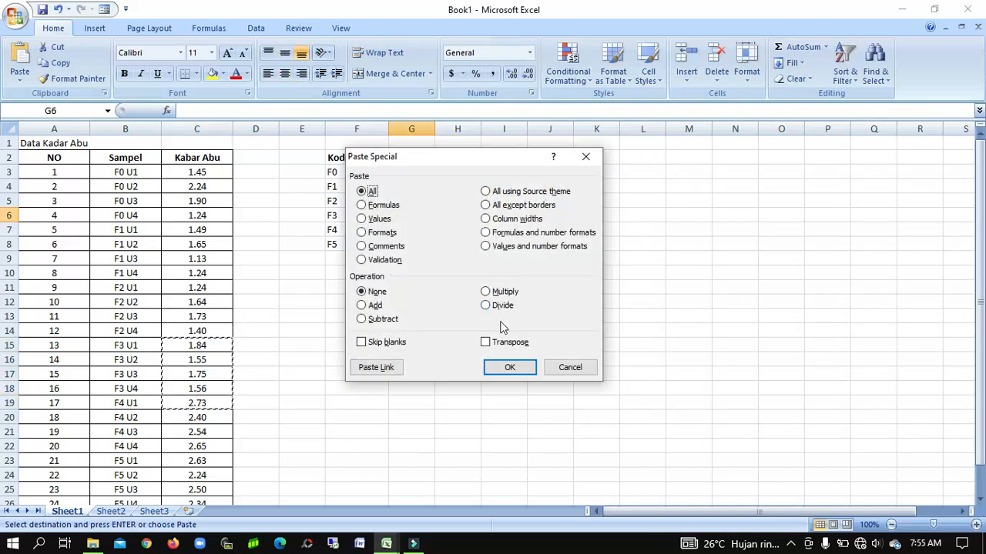
click(486, 342)
click(509, 368)
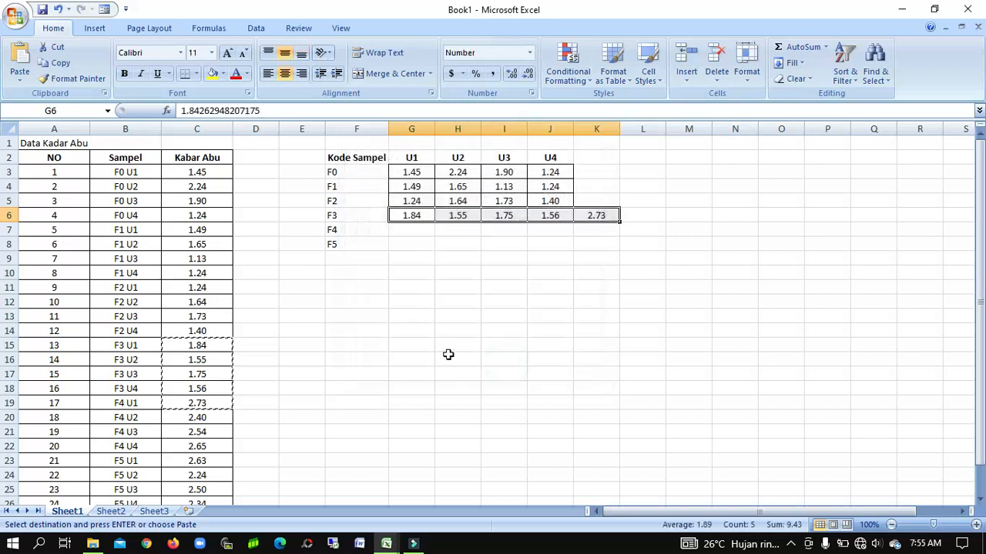
Copy the four F4 ash values in C19:C22, paste them transposed into the F4 row starting at G7, and clear the surplus value in K6.
click(222, 401)
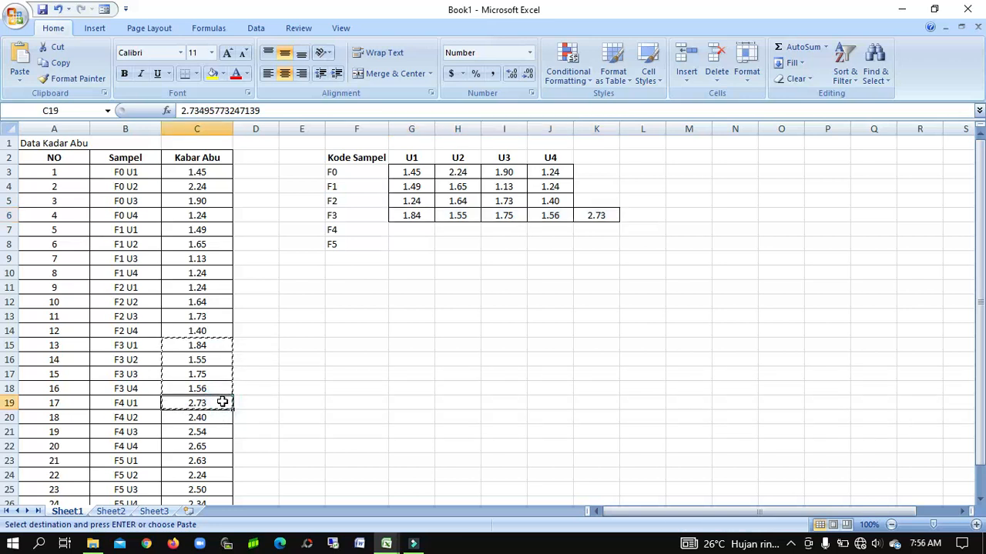
key(shift+Down)
key(shift+Down)
key(shift+Down)
key(ctrl+c)
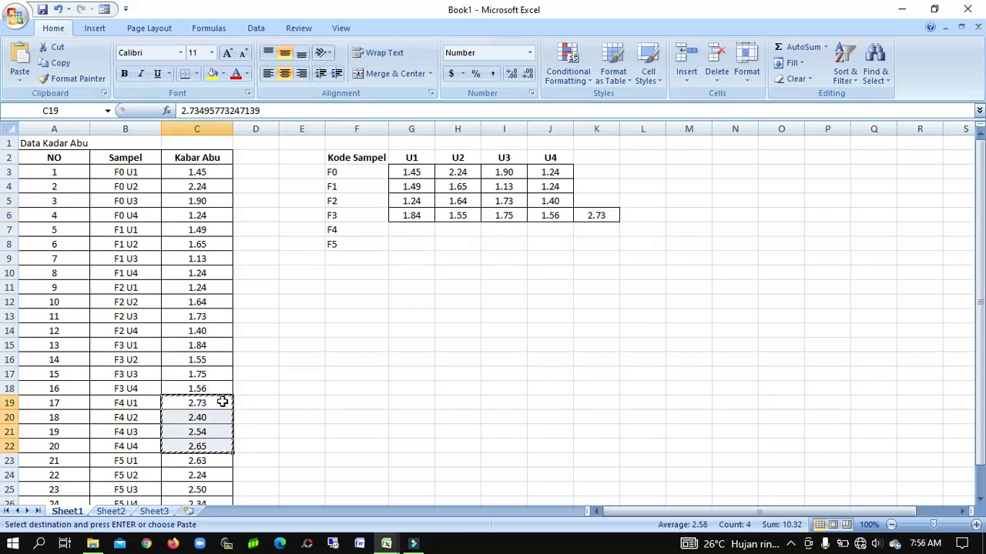
click(410, 232)
right_click(410, 232)
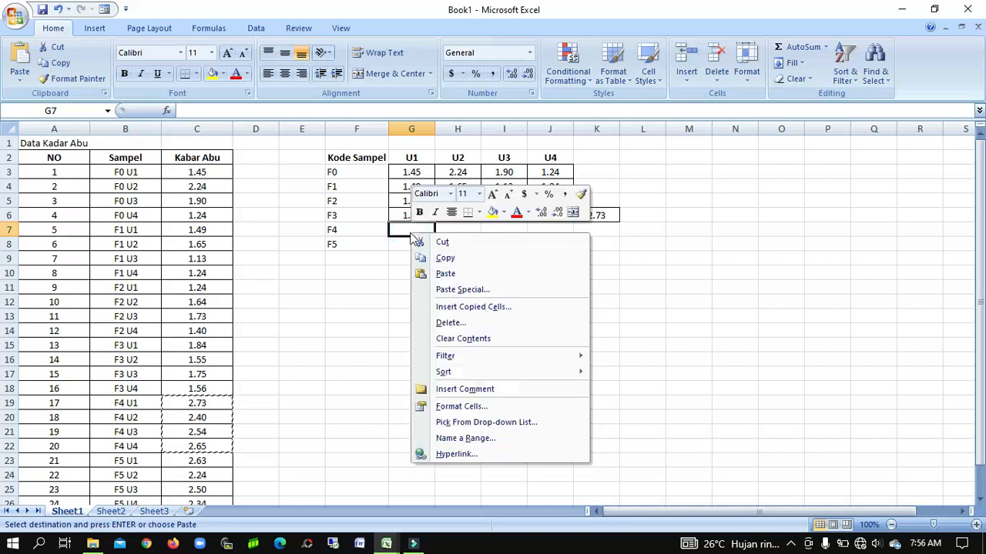
click(461, 293)
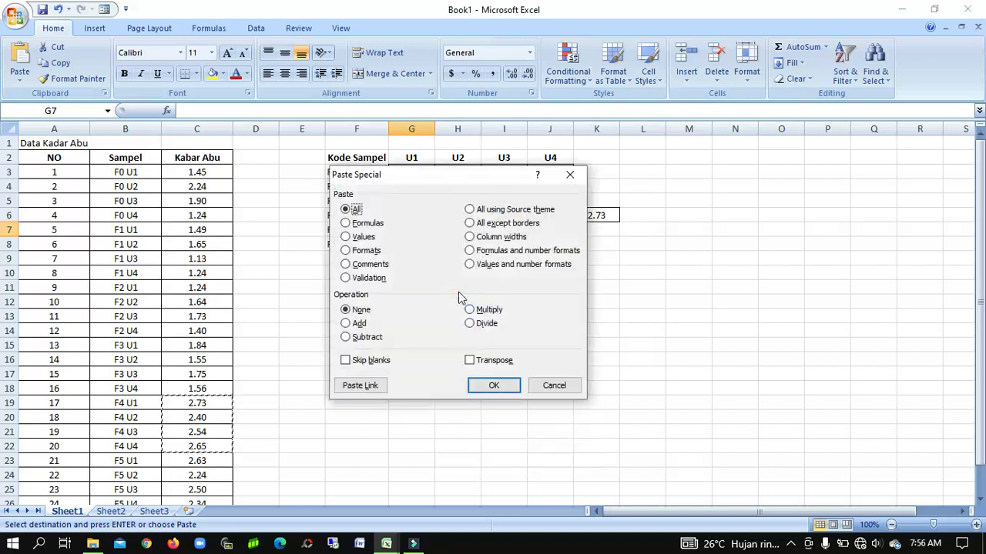
click(478, 361)
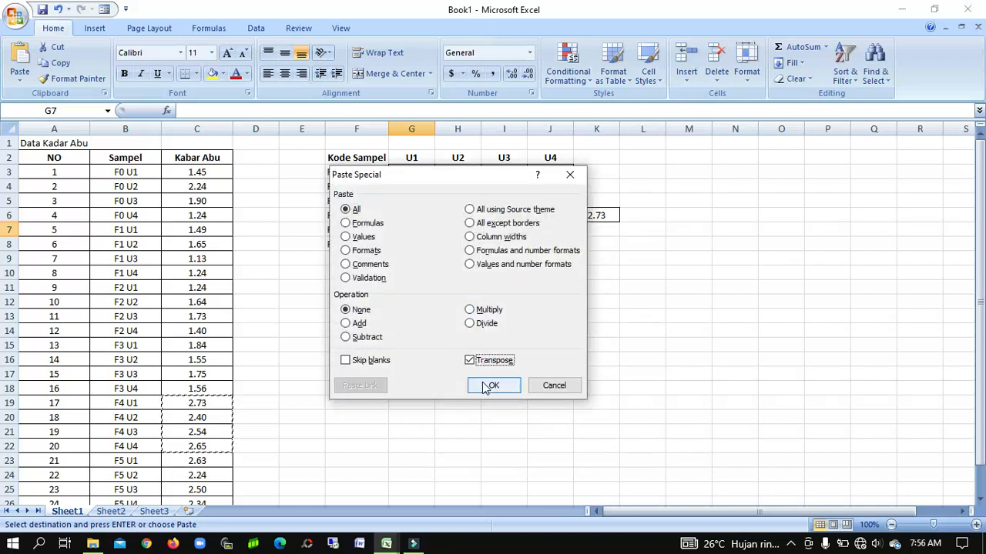
click(493, 385)
click(601, 216)
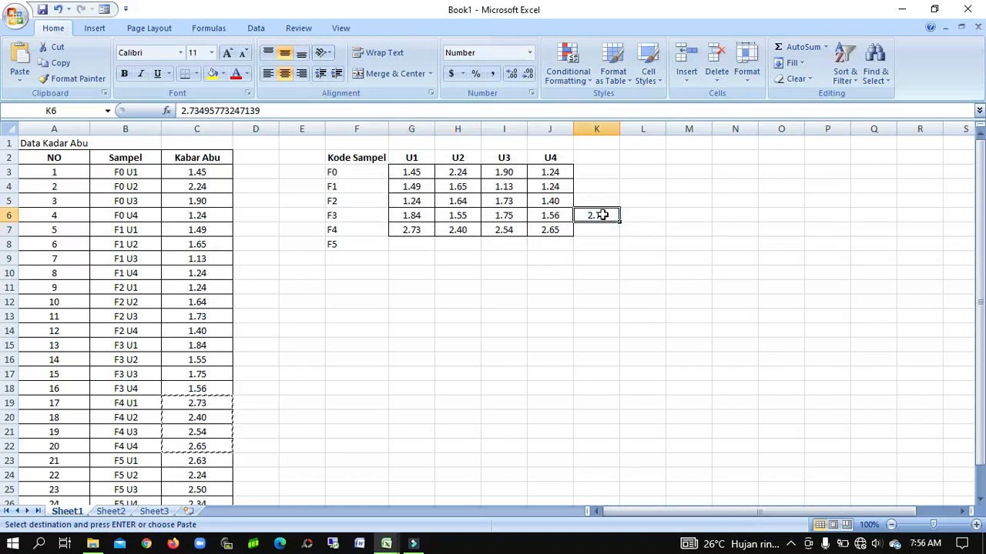
key(Delete)
Copy the four F5 ash values in C23:C26 and paste them transposed into the F5 row starting at G8.
drag(187, 459, 192, 458)
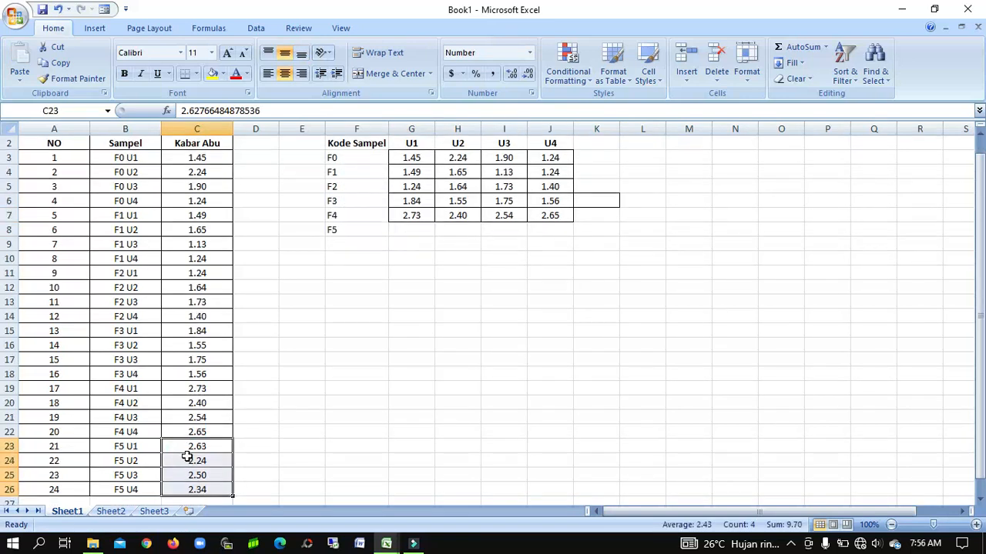
key(ctrl+c)
click(428, 227)
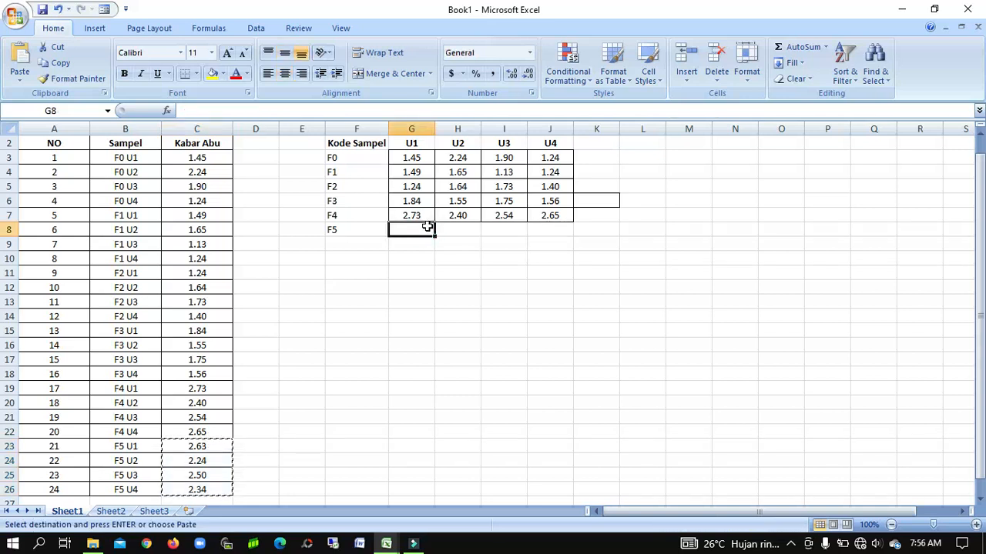
right_click(426, 229)
click(475, 284)
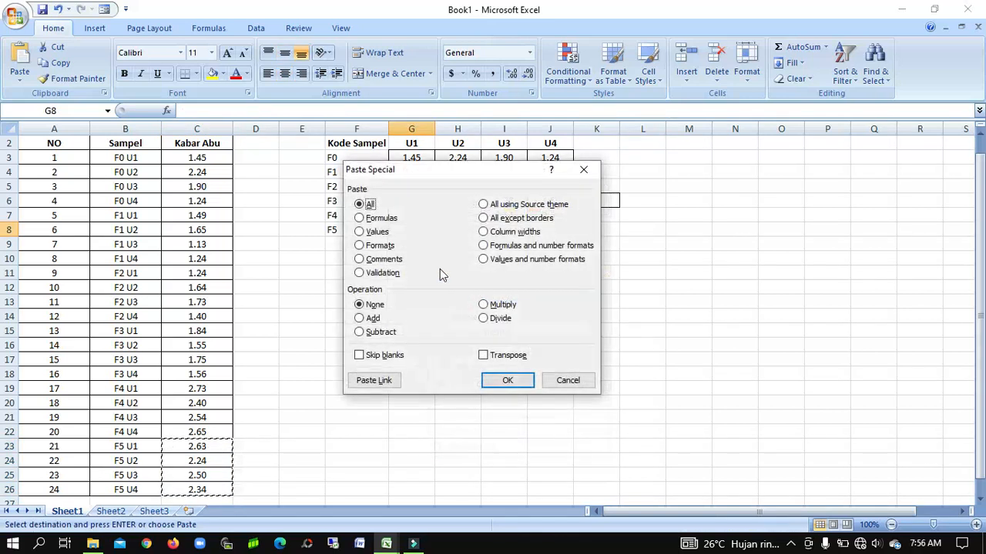
click(483, 355)
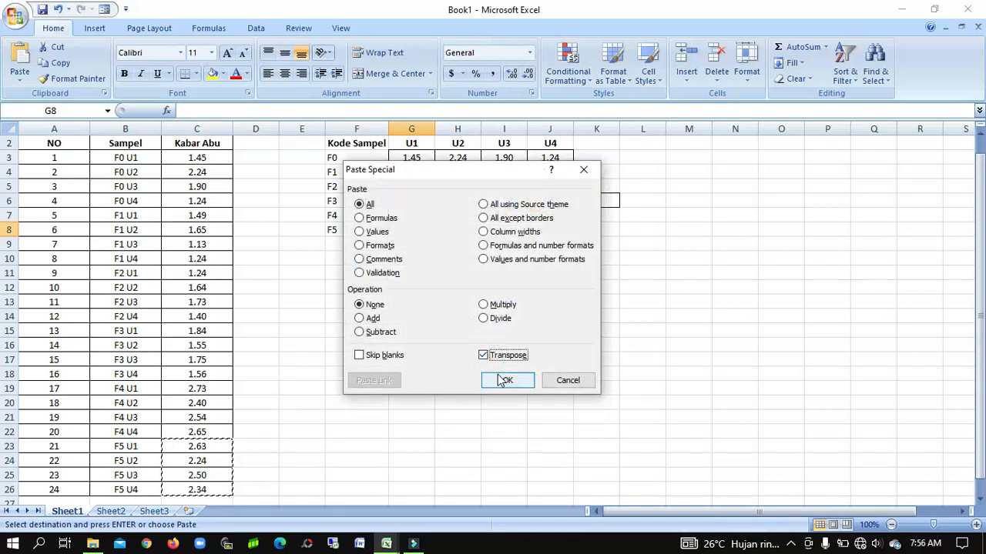
click(499, 377)
click(550, 301)
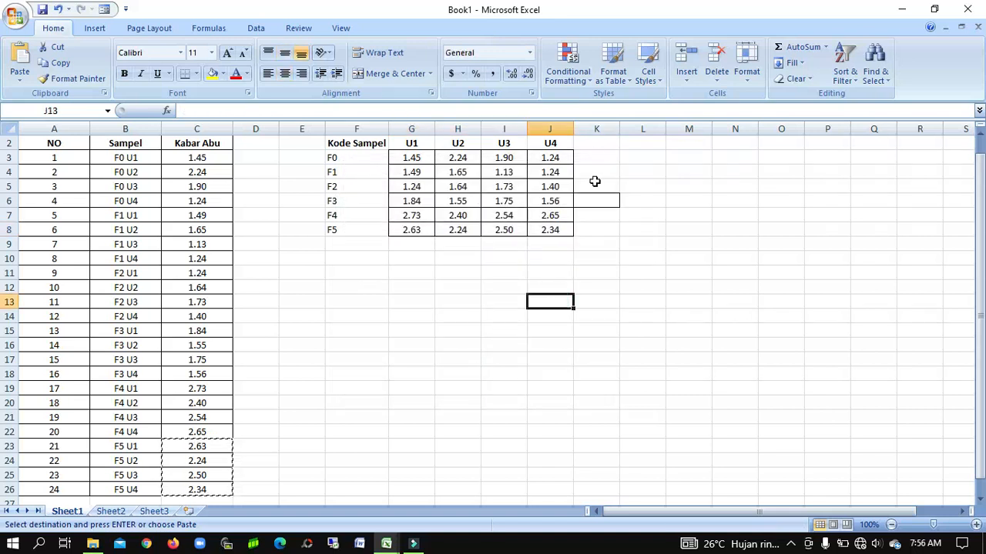
Enter the column header Rata-rata in cell K2, beside the U4 header.
click(596, 153)
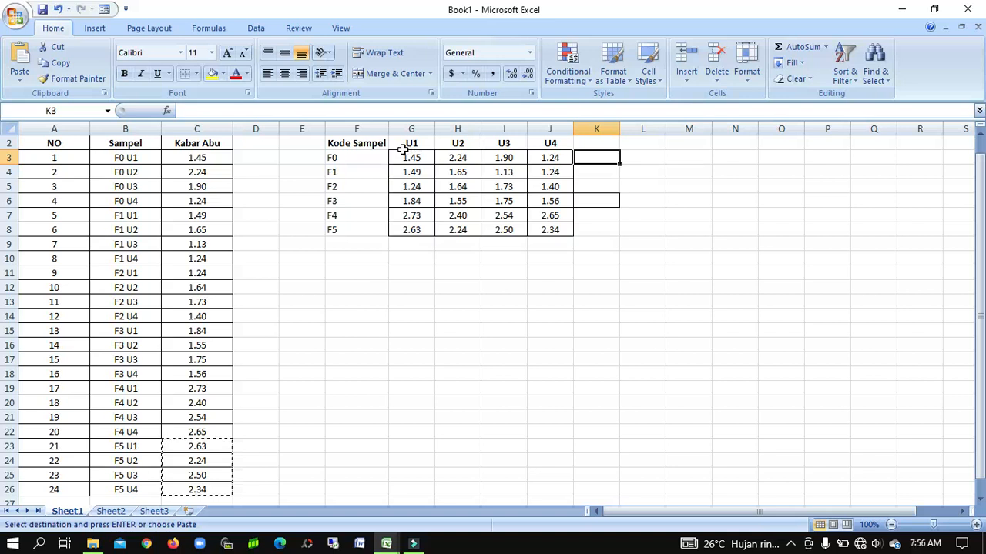
click(580, 144)
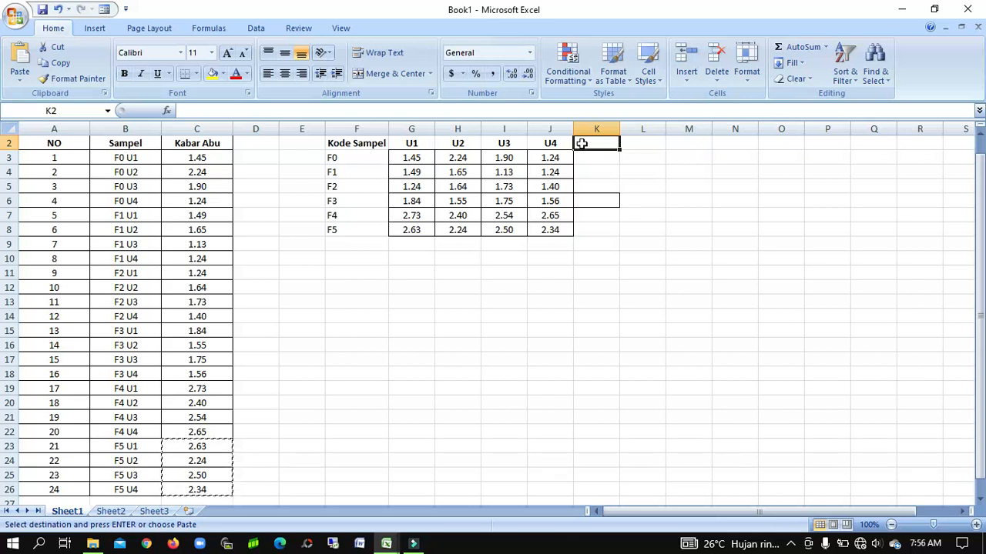
text(Rata-rata)
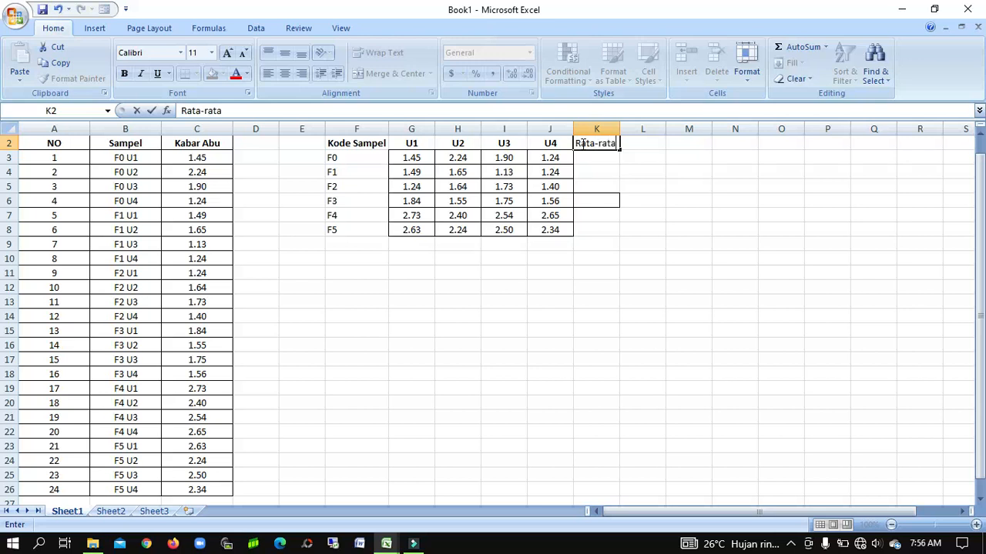
key(Return)
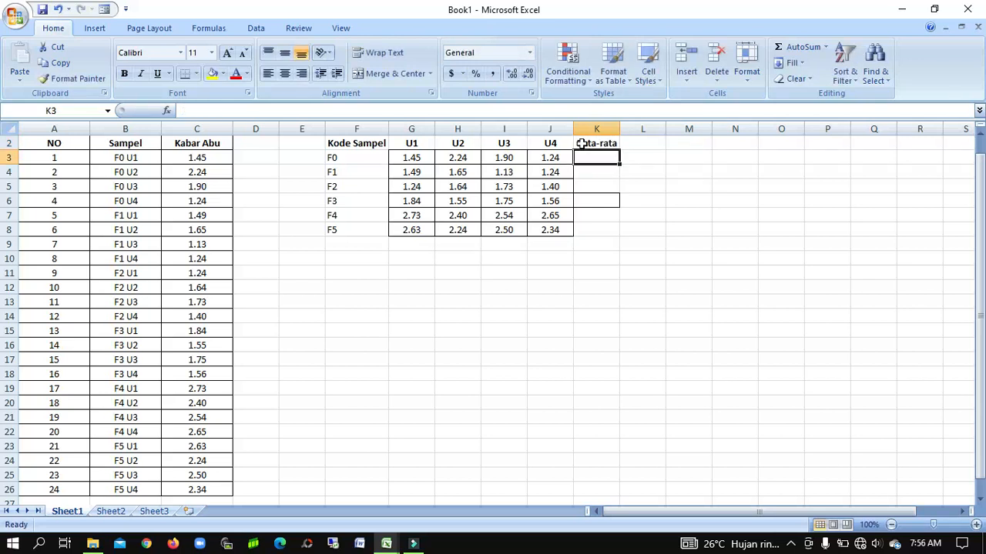
text(=)
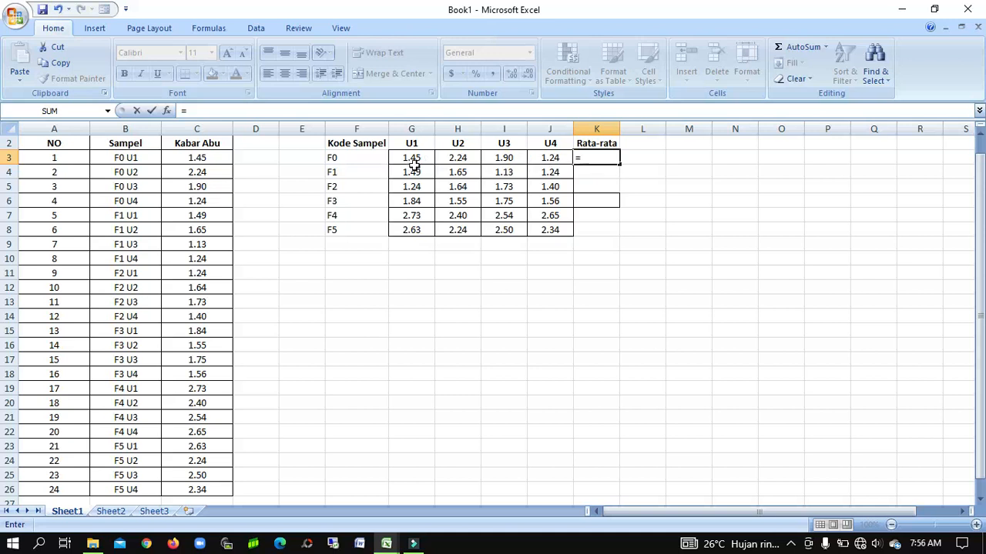
click(607, 171)
key(Escape)
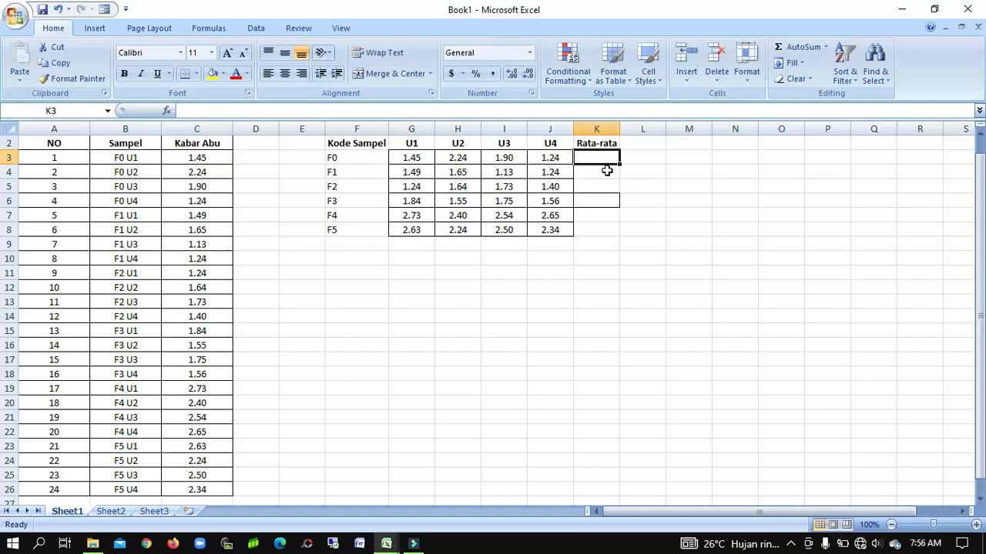
Calculate the F0 average in K3 with =AVERAGE(G3:J3) and fill the formula down to K8.
text(=)
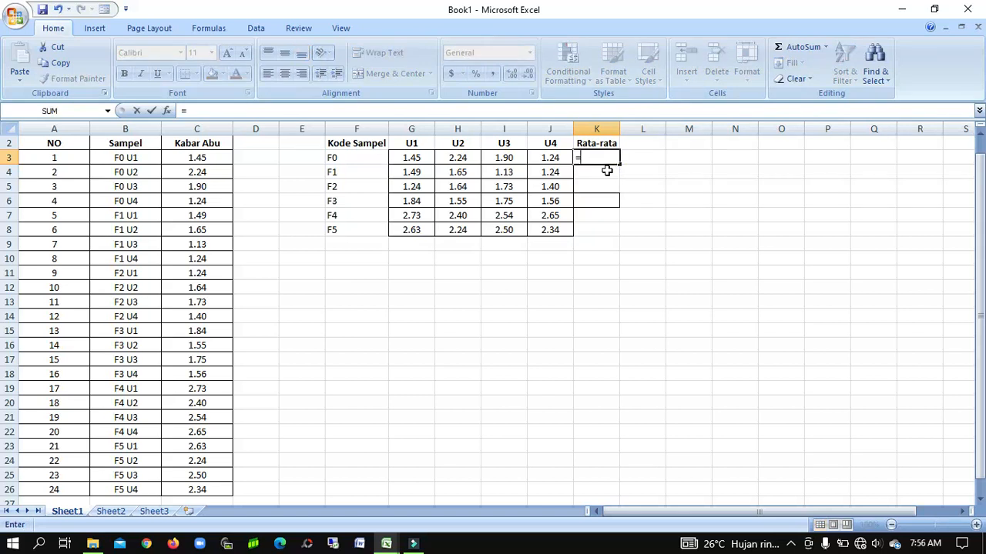
text(average)
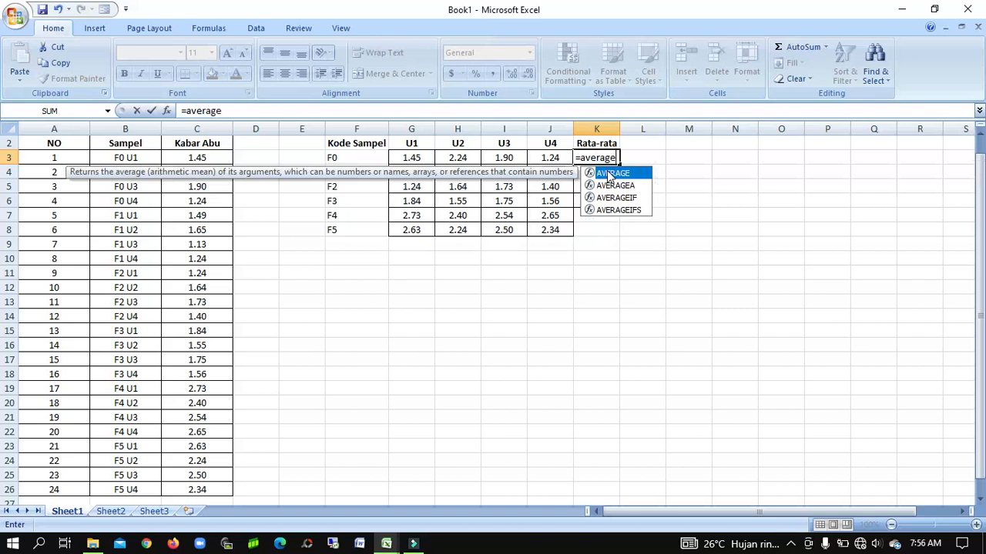
text(()
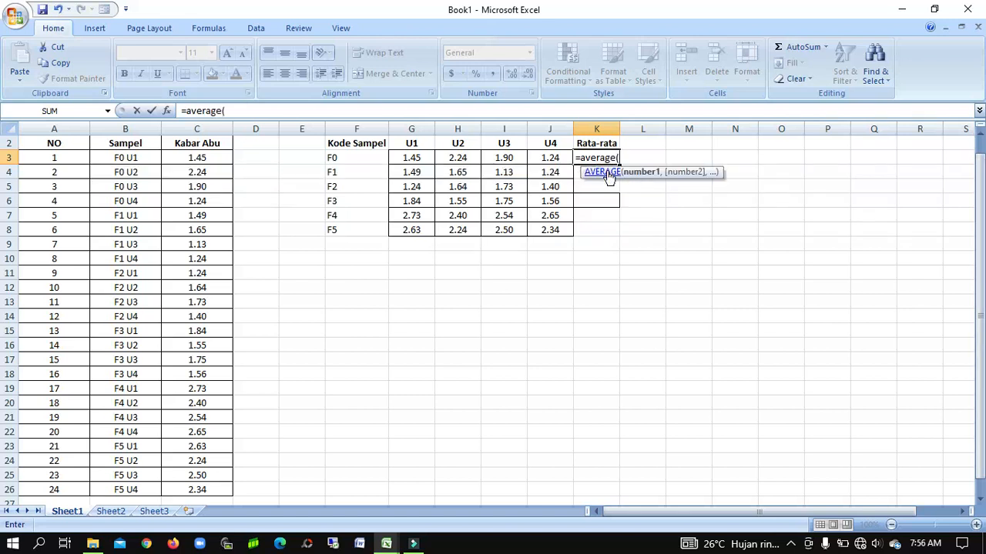
drag(411, 159, 543, 163)
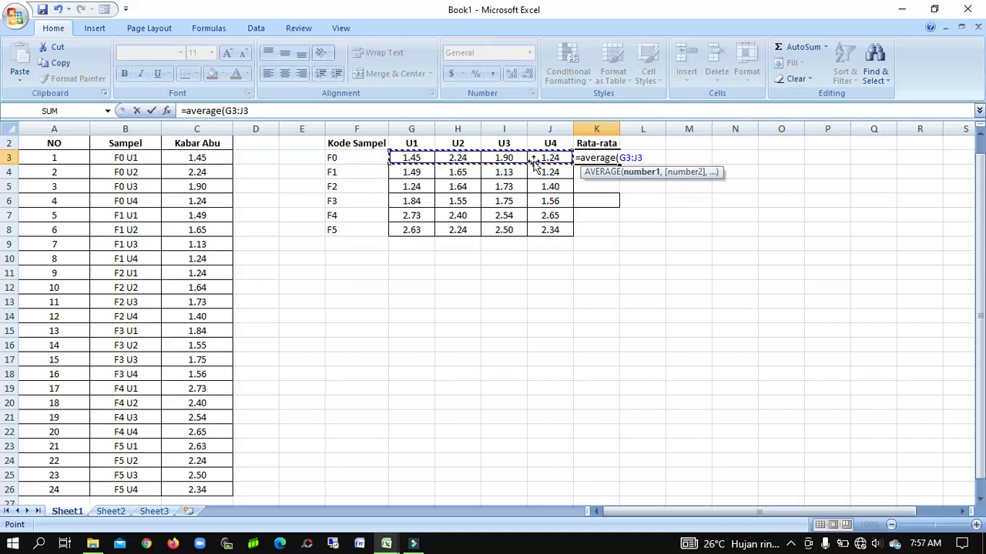
key(Return)
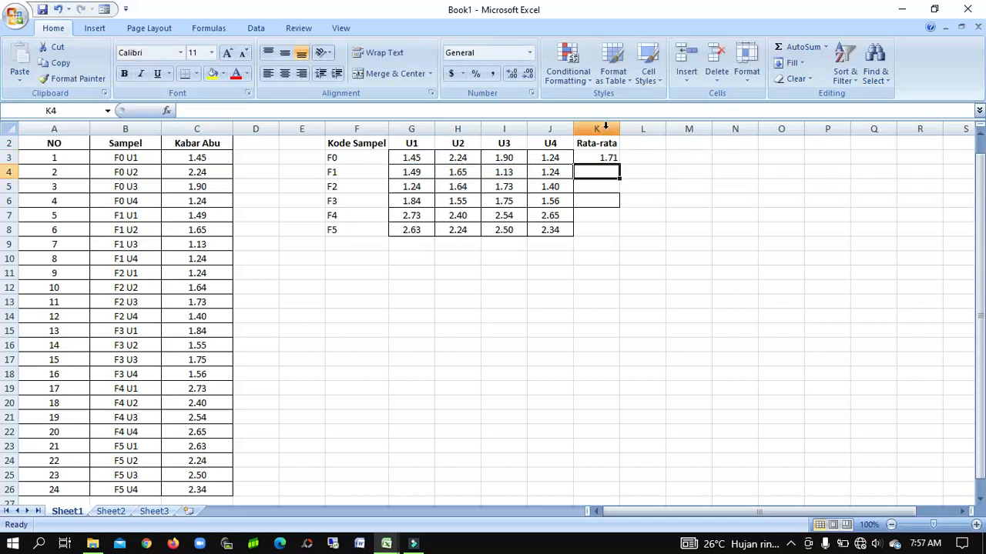
click(607, 128)
click(610, 159)
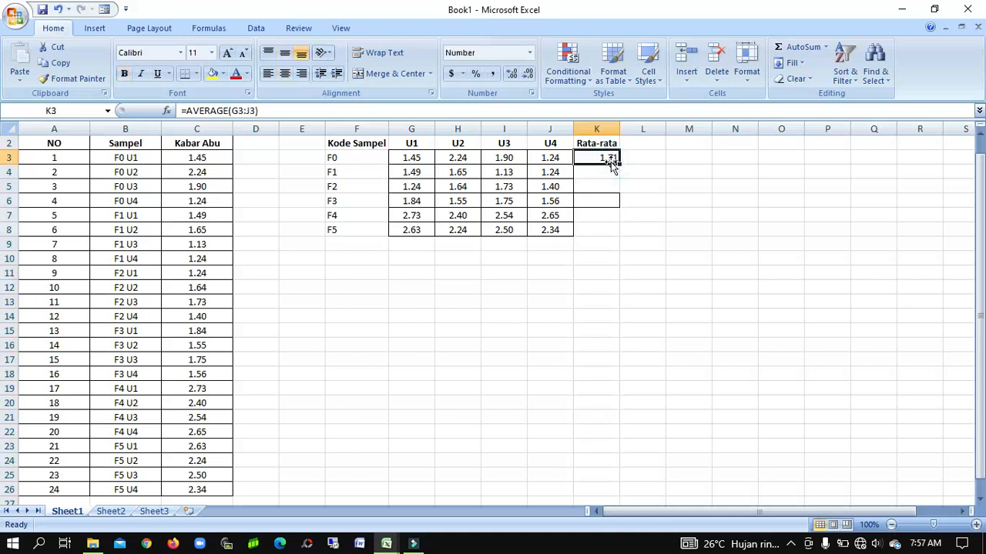
drag(618, 164, 621, 233)
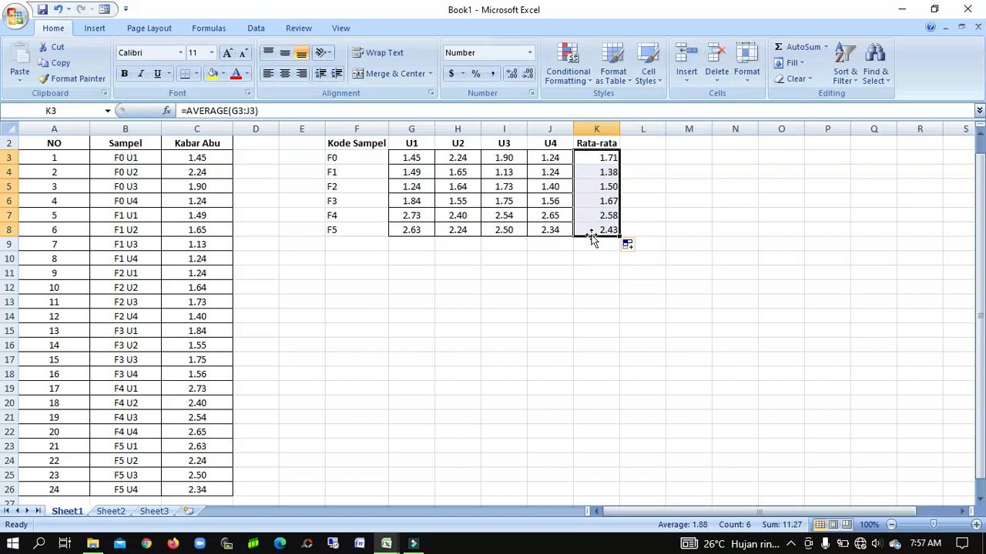
click(596, 129)
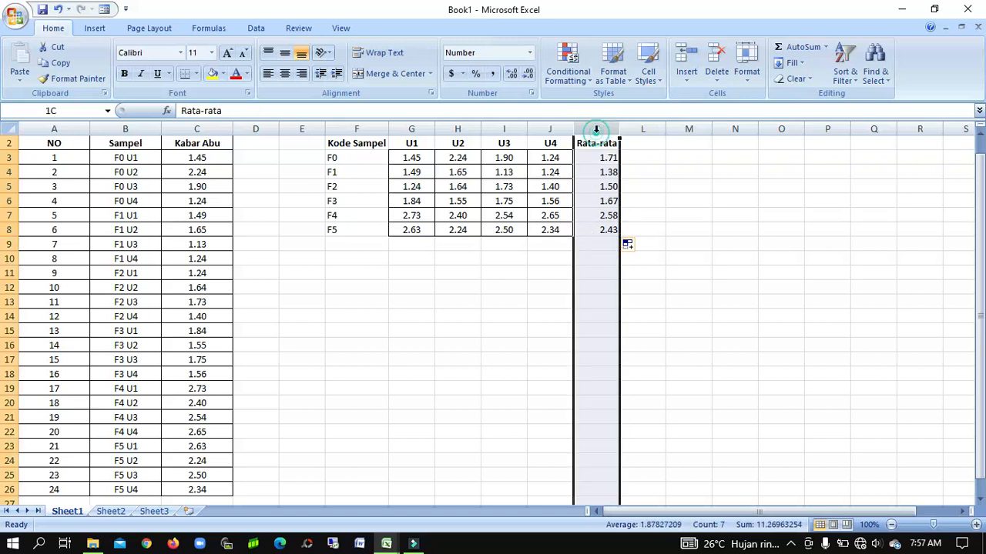
Enter the column header Jumlah in cell L2, beside the Rata-rata header.
click(622, 143)
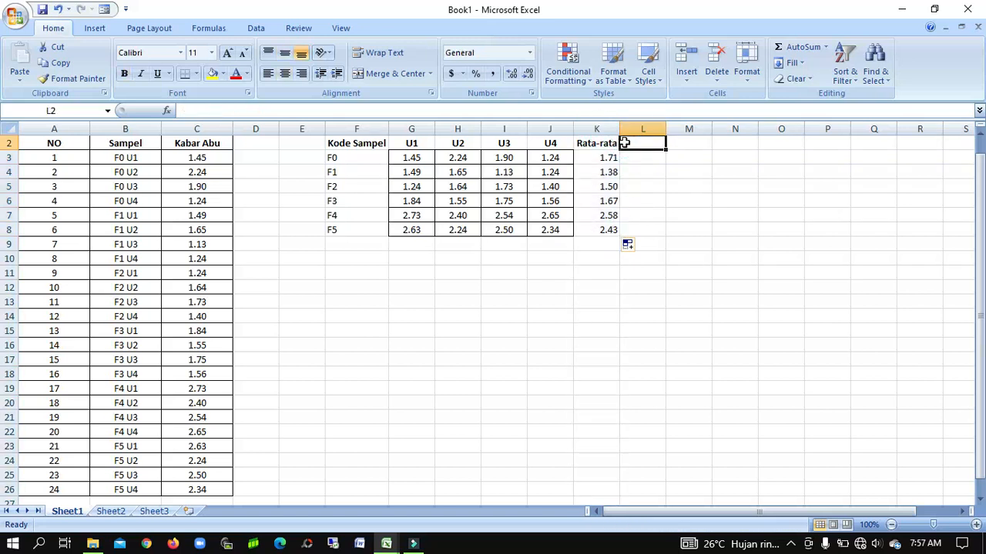
text(Jumlah)
key(Return)
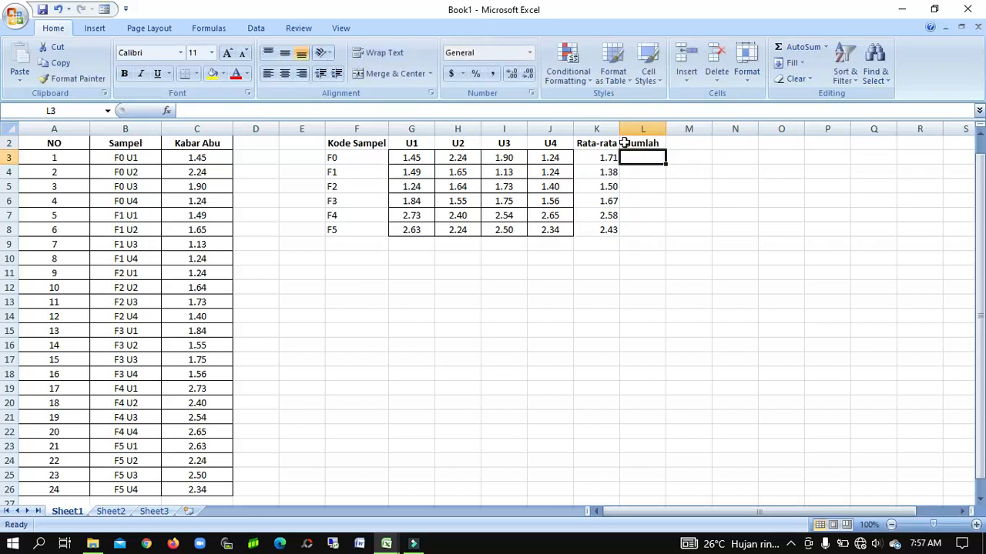
Calculate the F0 total in L3 with =SUM(G3:J3) and fill the formula down to L8.
text(=)
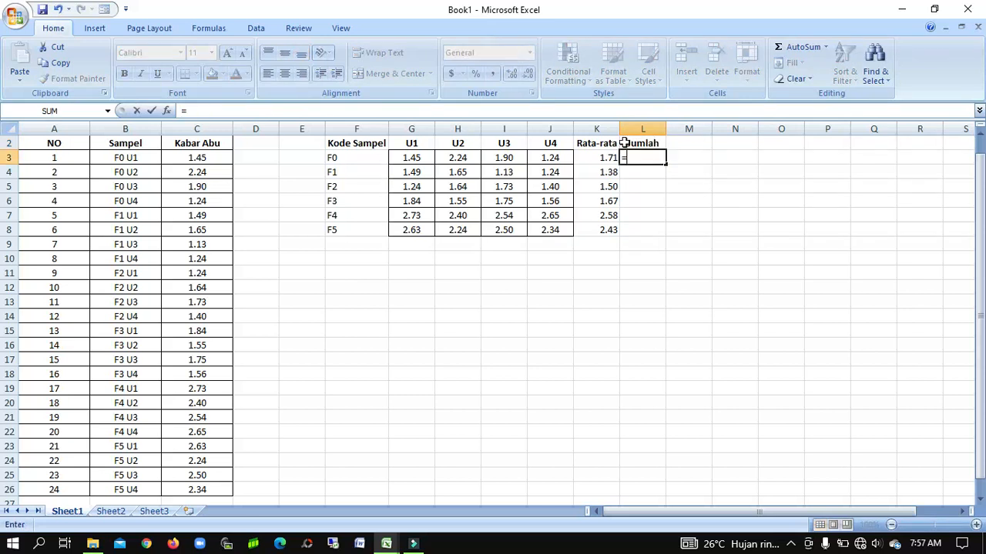
text(sum)
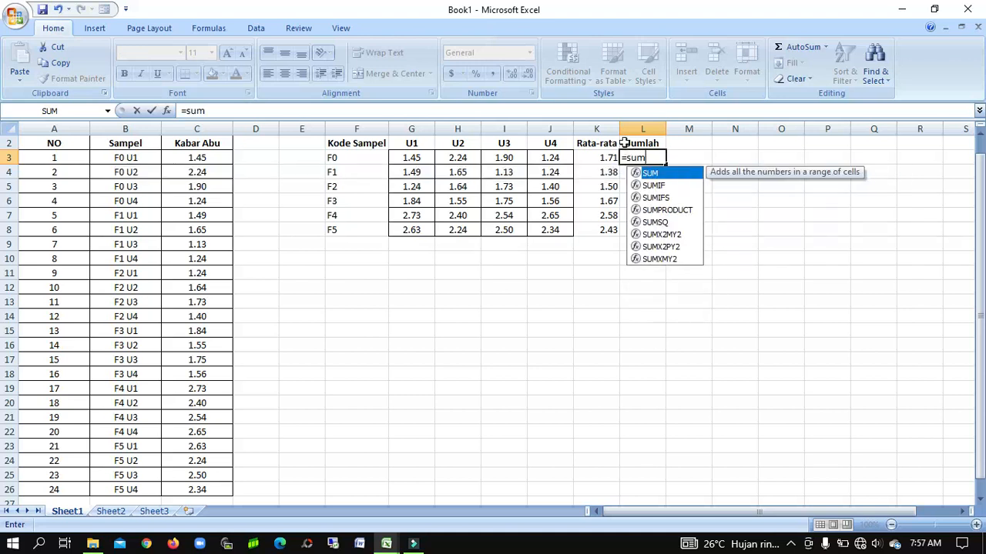
text(()
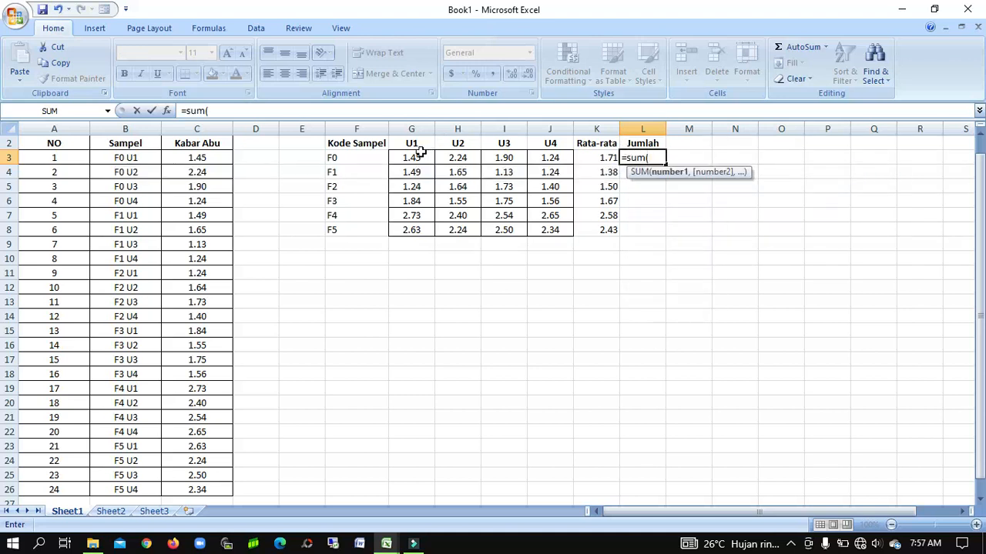
drag(413, 157, 543, 157)
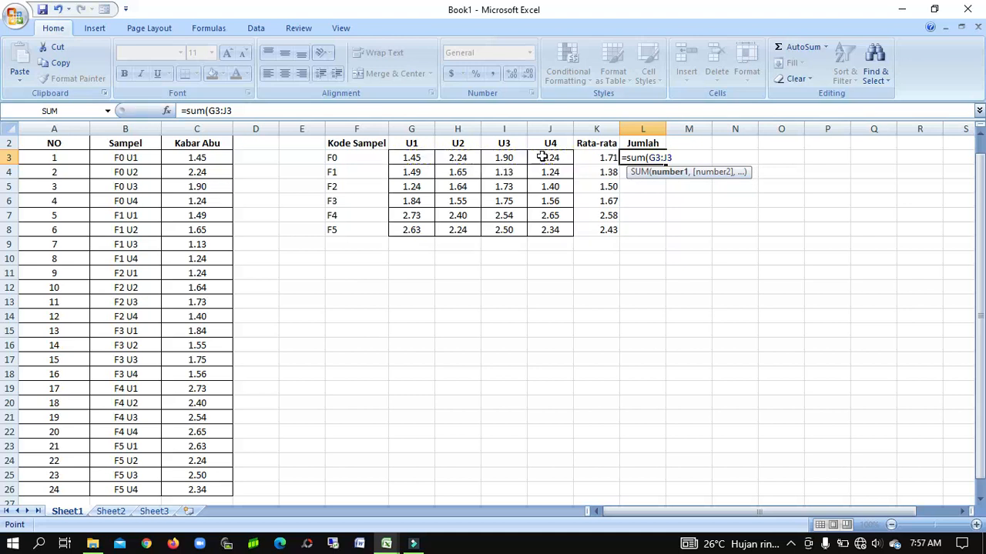
key(Return)
click(648, 153)
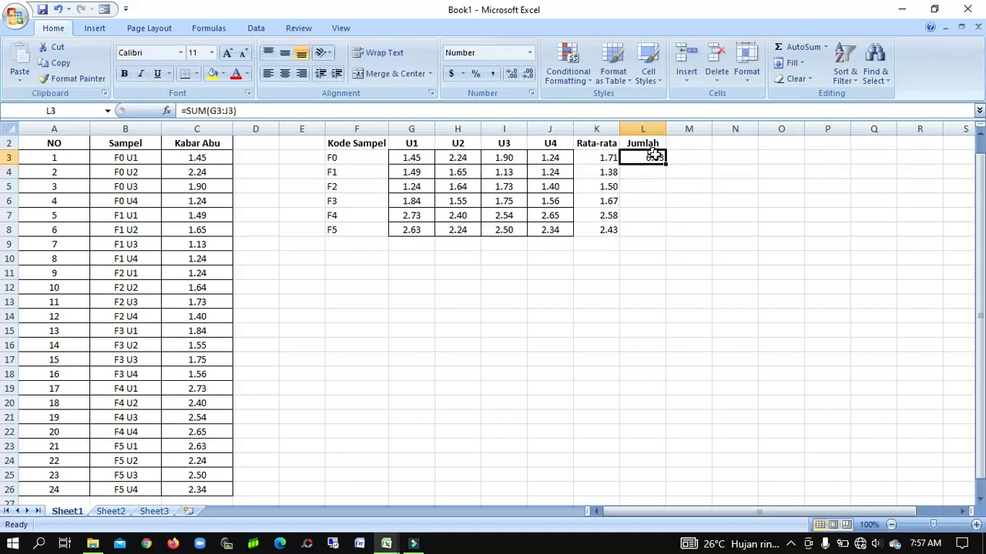
drag(668, 165, 672, 236)
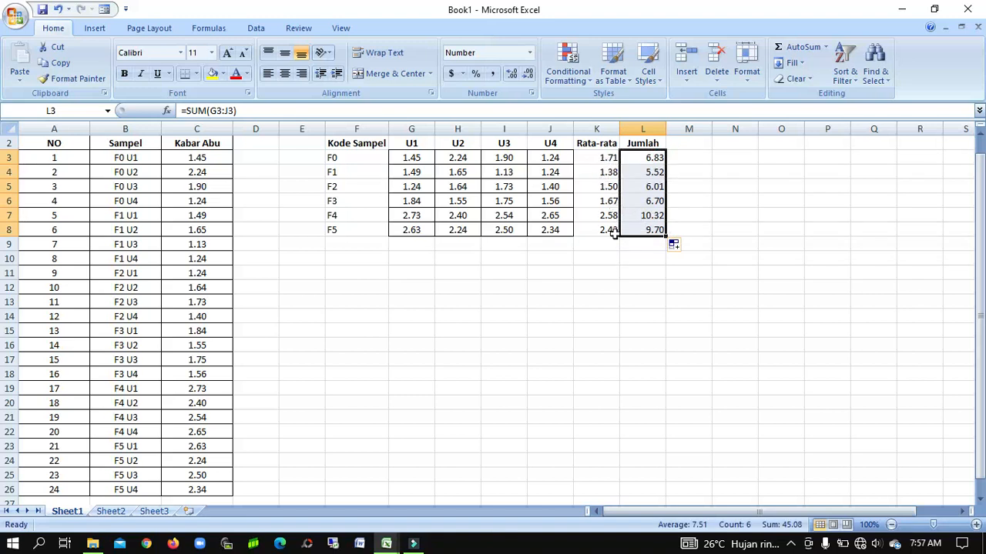
click(607, 160)
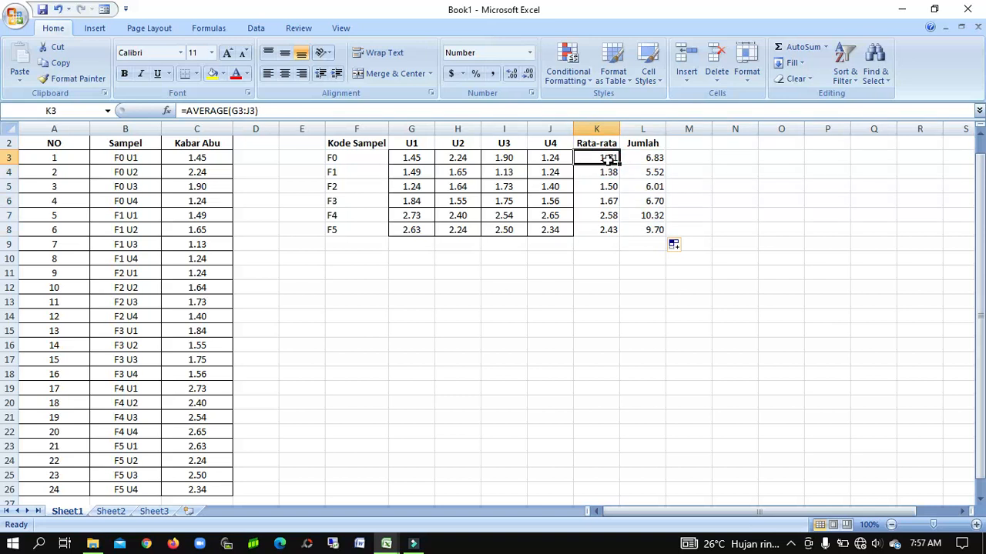
click(603, 243)
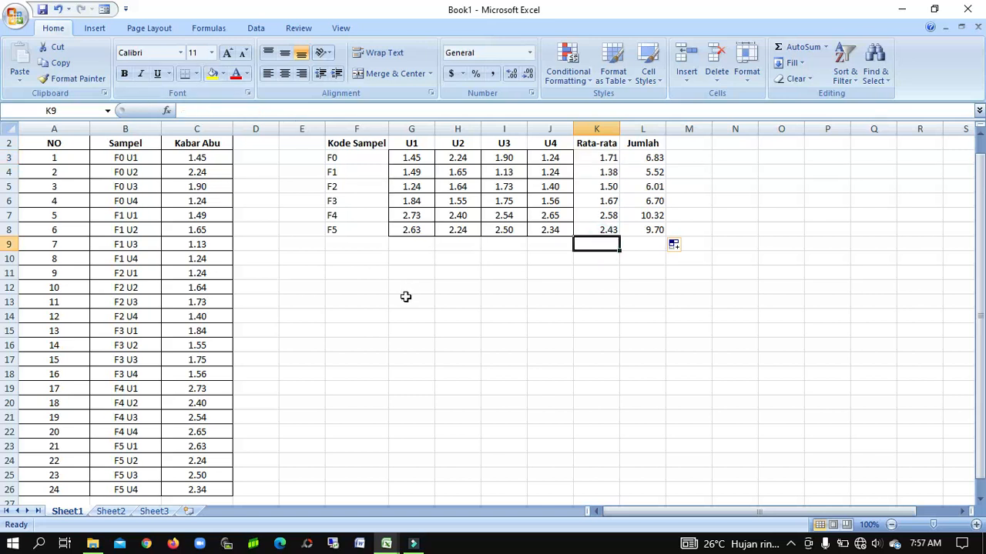
Copy the Kode Sampel column F2:F8 and paste it below the table starting at F11.
click(363, 262)
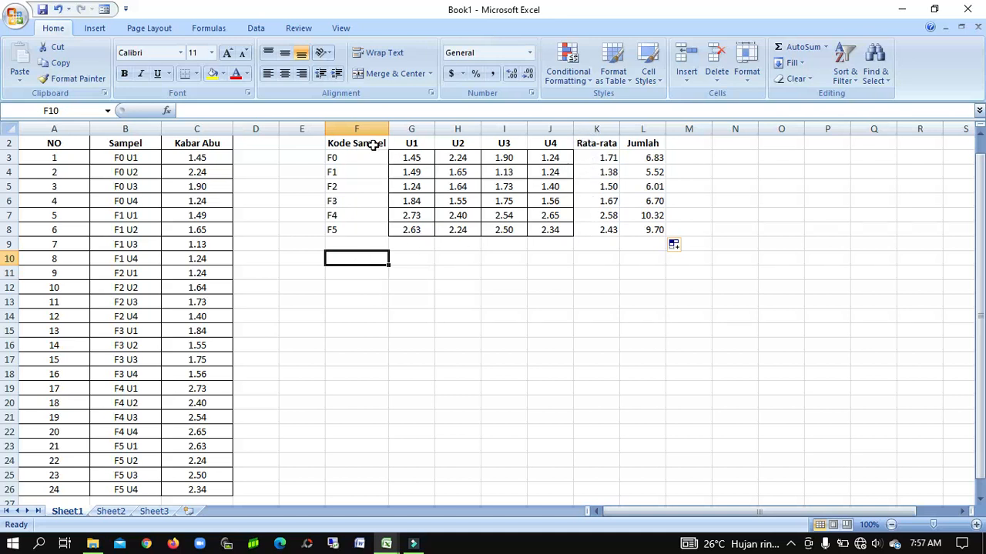
drag(378, 148, 375, 233)
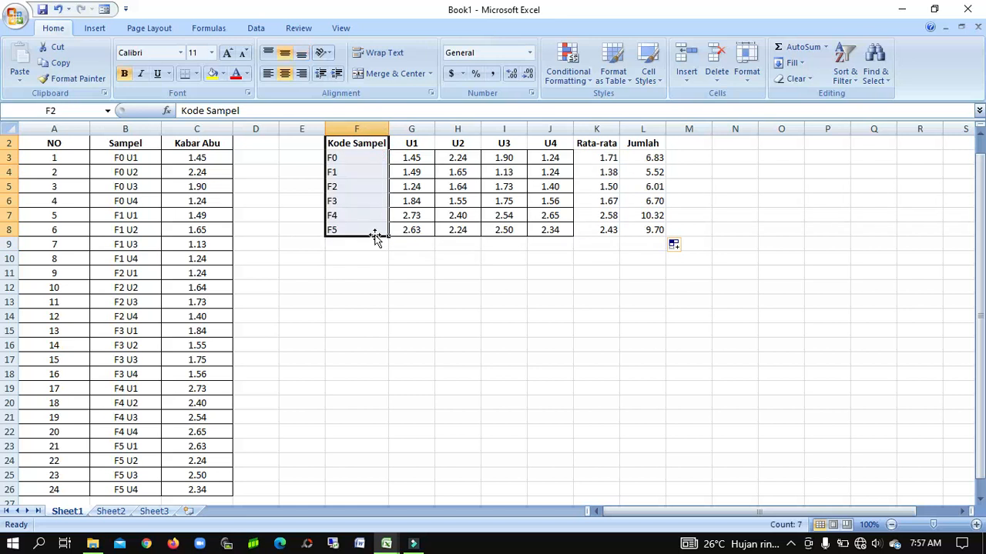
key(ctrl+c)
click(372, 277)
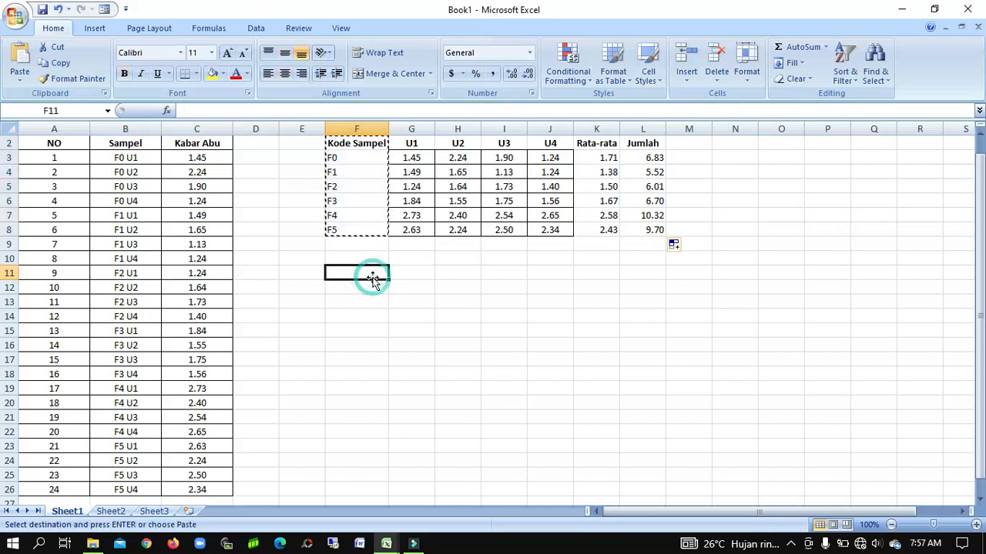
key(ctrl+v)
drag(576, 146, 607, 230)
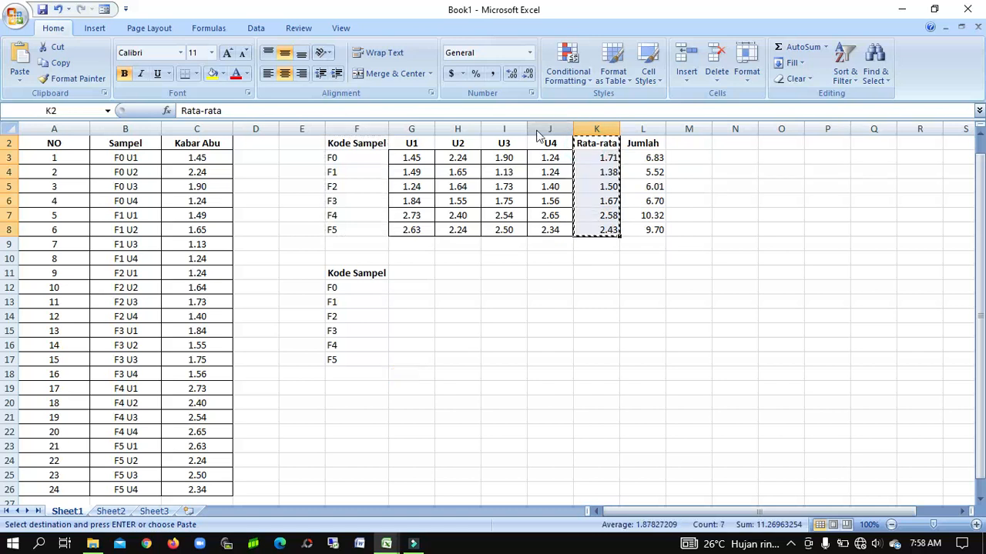
key(ctrl+c)
click(410, 273)
double_click(410, 272)
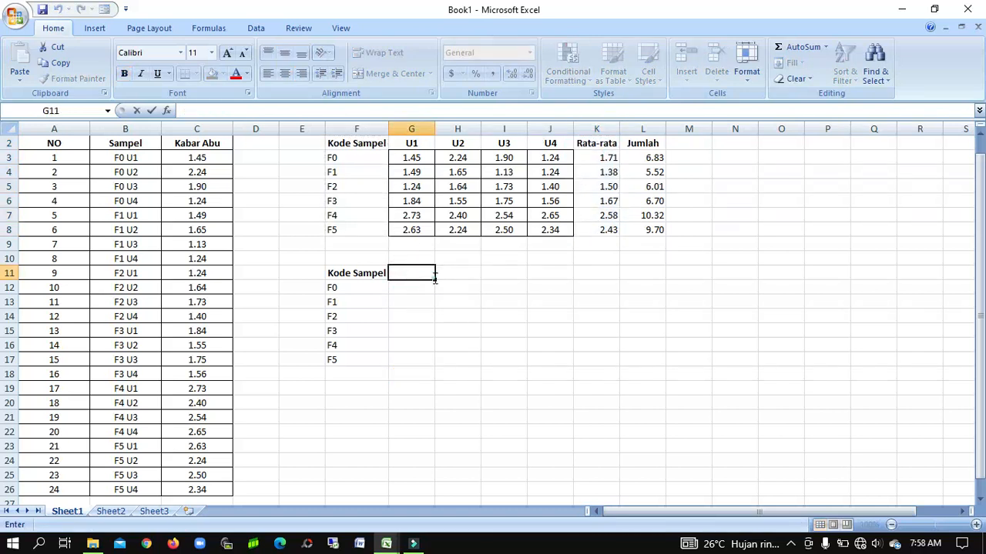
click(426, 273)
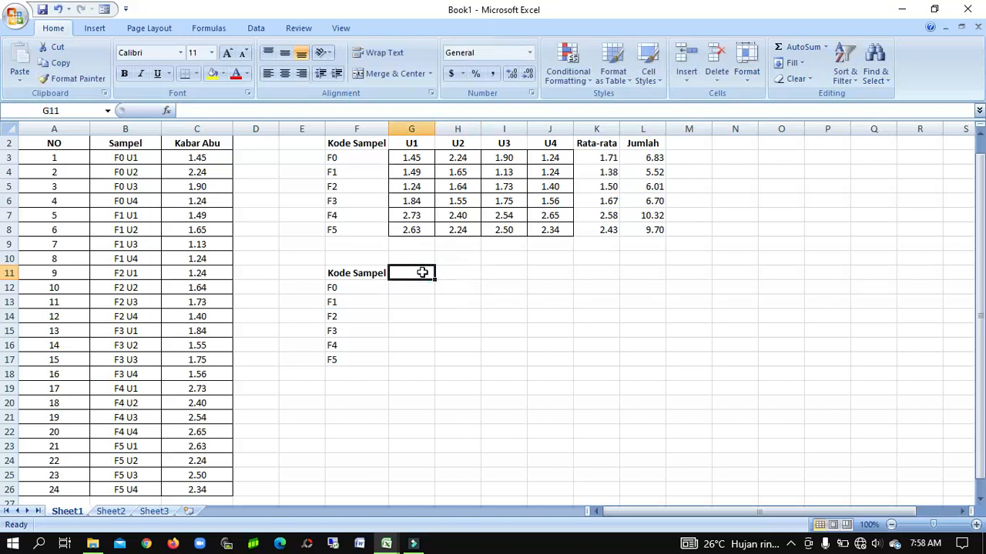
Copy the Rata-rata column K2:K8 and paste it beside the new sample codes starting at G11.
drag(597, 143, 595, 225)
key(ctrl+c)
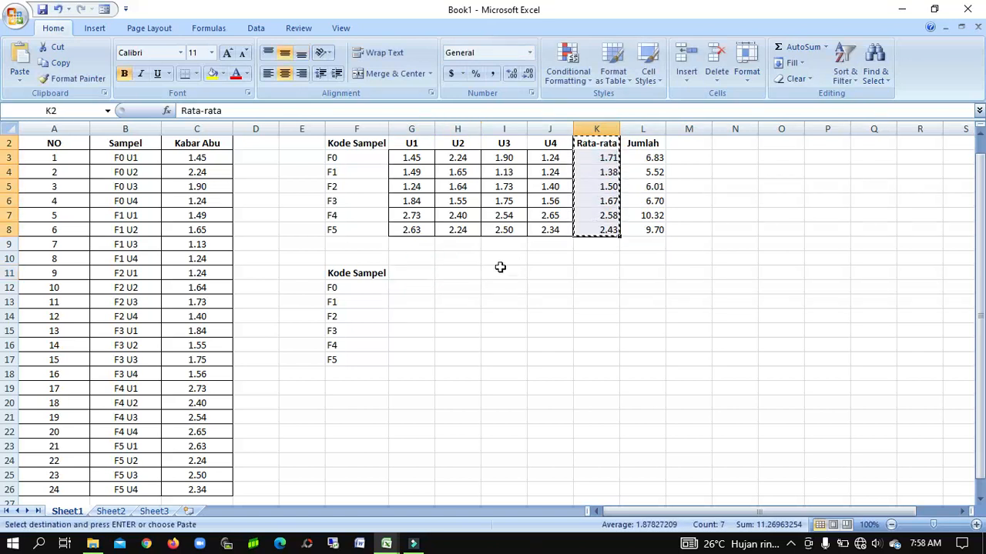
click(418, 272)
key(ctrl+v)
Change the header in G11 to Rata-rata Kadar Abu and autofit the width of column G.
click(420, 273)
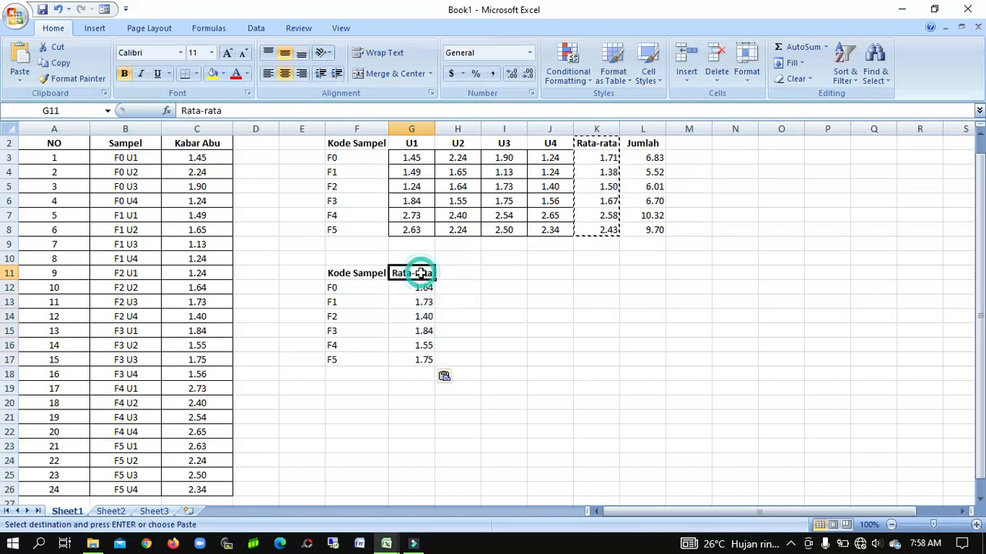
click(339, 110)
text(K)
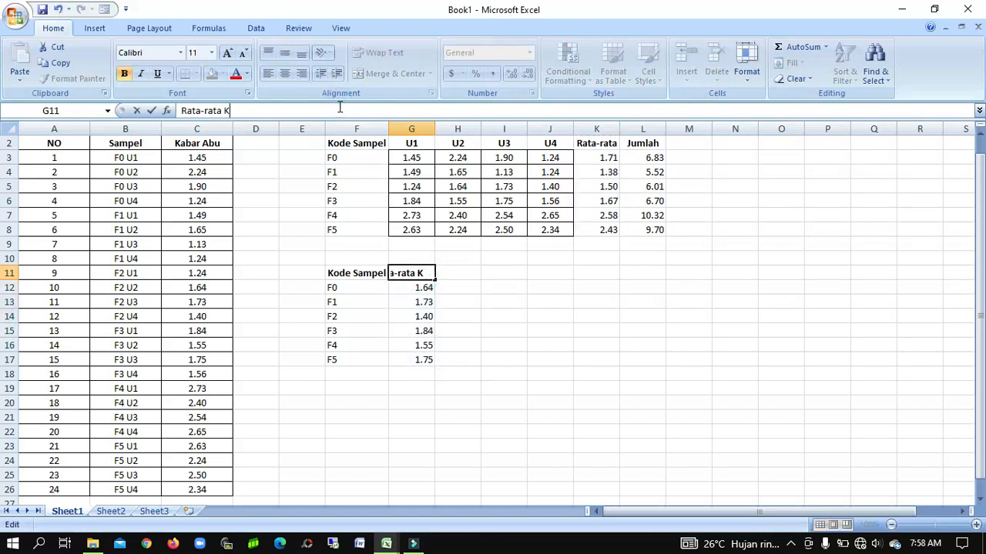
text(adar Abur)
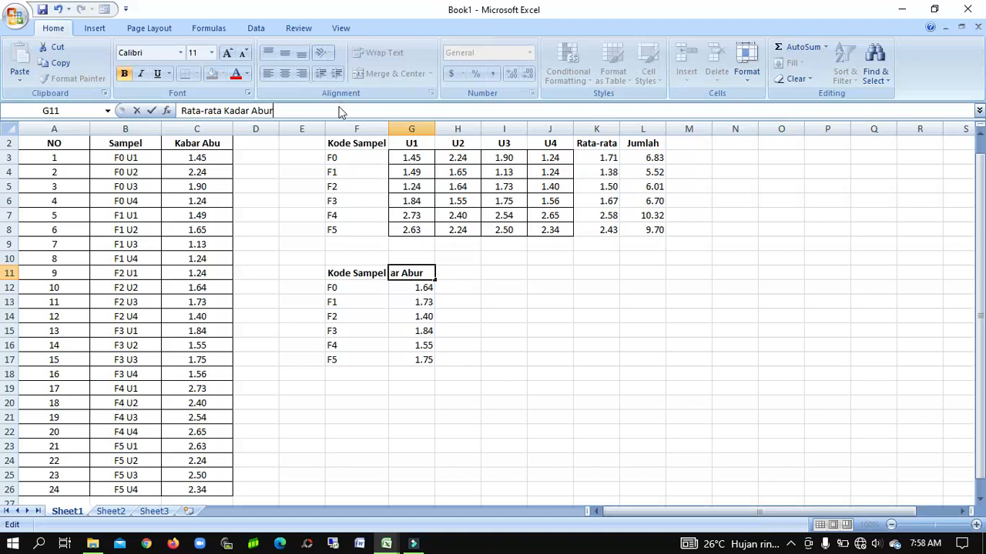
key(Return)
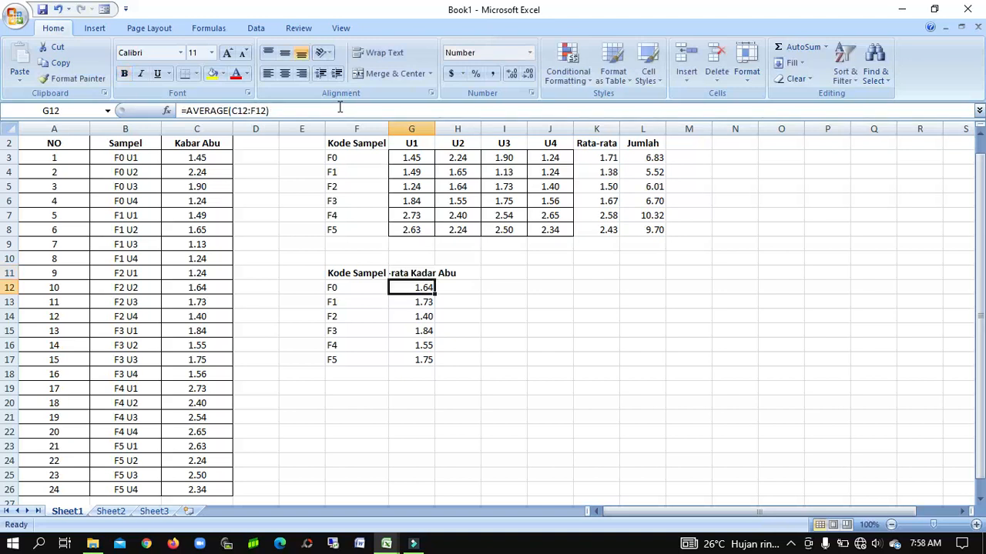
drag(437, 128, 437, 127)
double_click(437, 127)
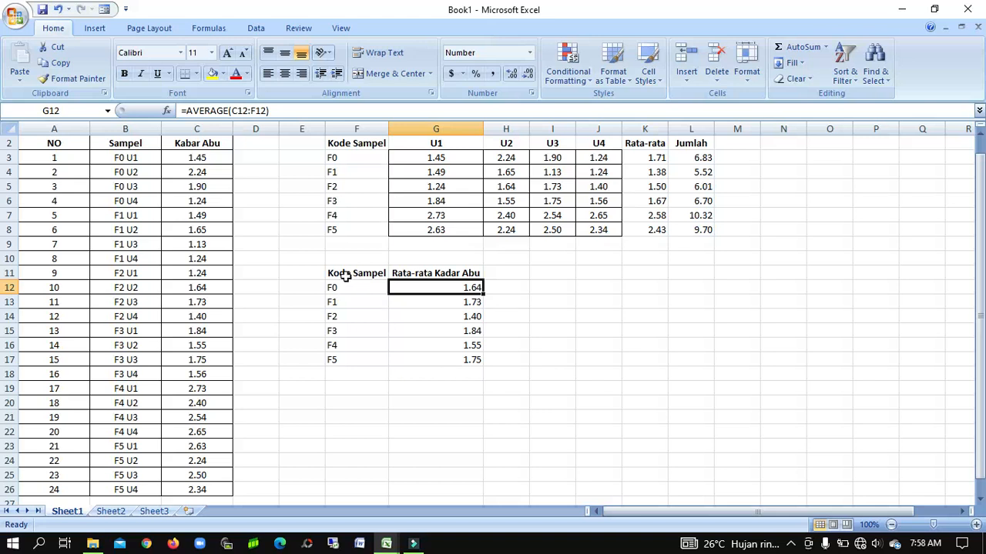
Apply all borders to the summary table F11:G17 and centre the sample codes and values in F12:G17.
drag(345, 276, 413, 363)
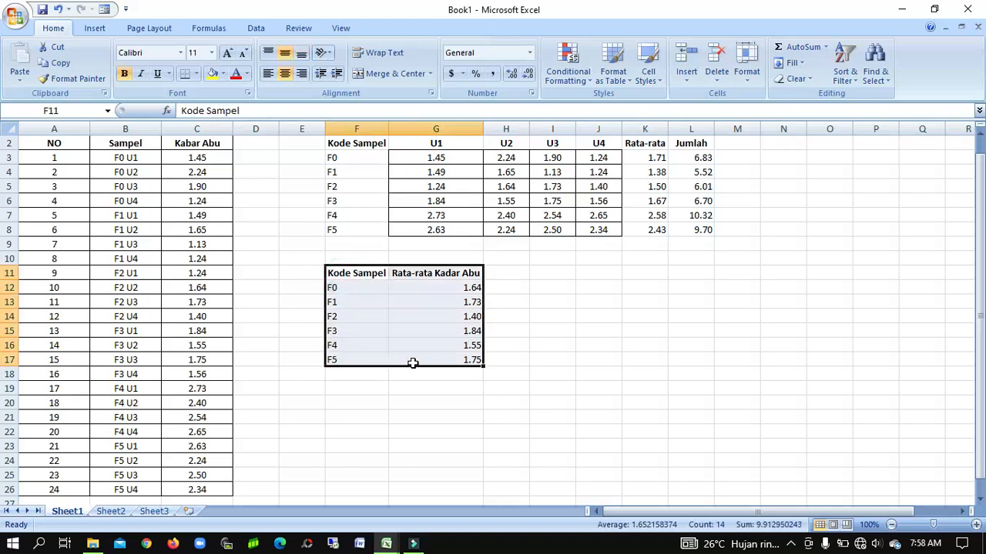
click(196, 74)
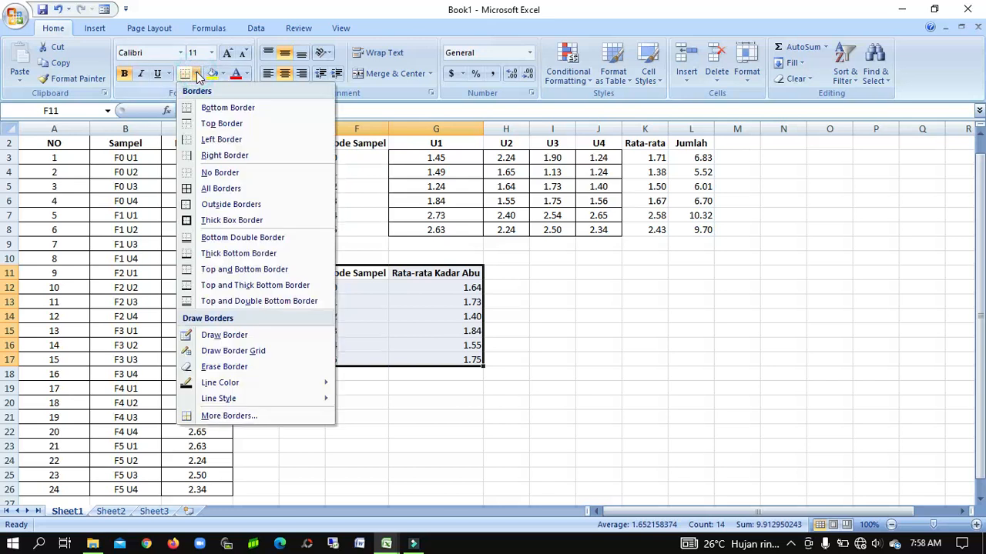
click(212, 190)
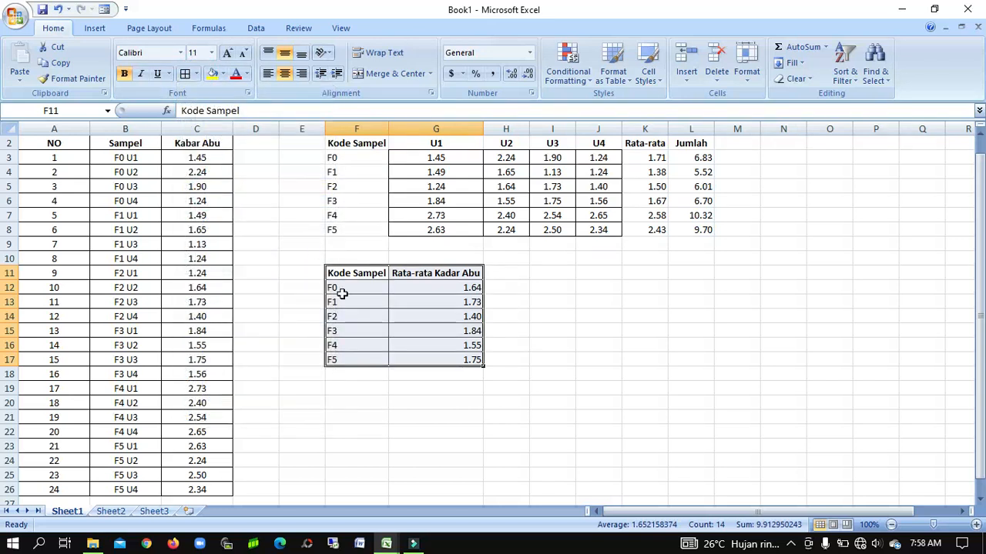
click(425, 429)
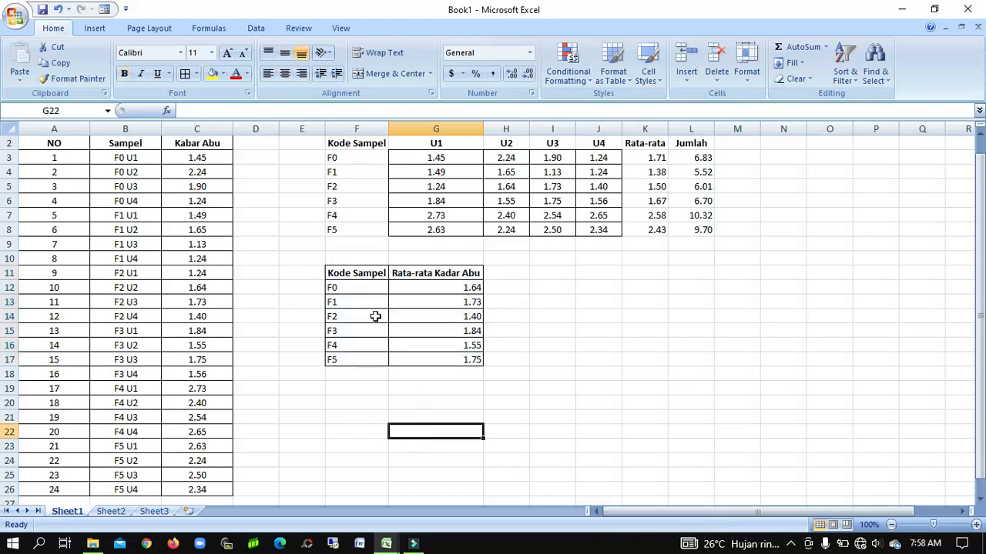
drag(377, 289, 409, 359)
click(285, 74)
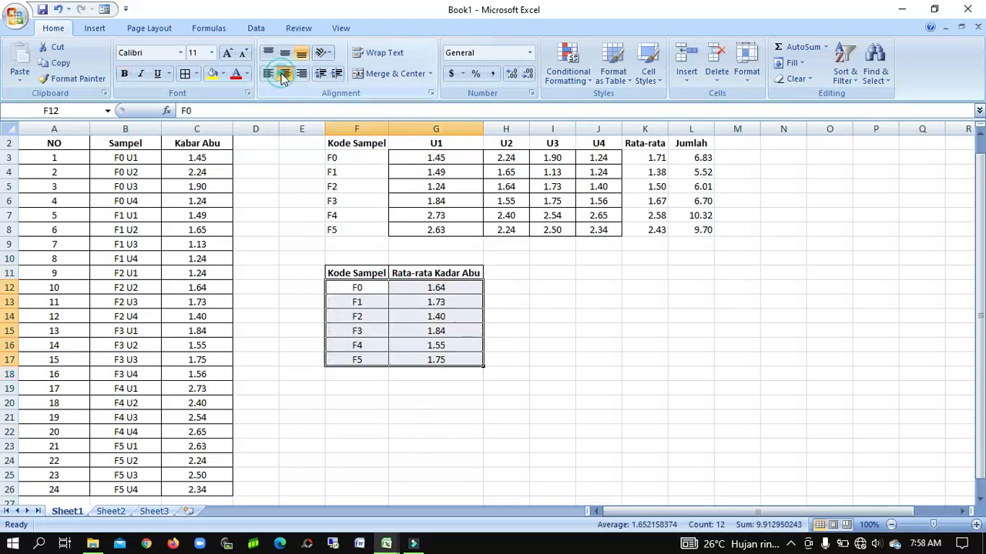
Remove the centre alignment from the summary table cells F12:G17 and reapply it.
click(367, 347)
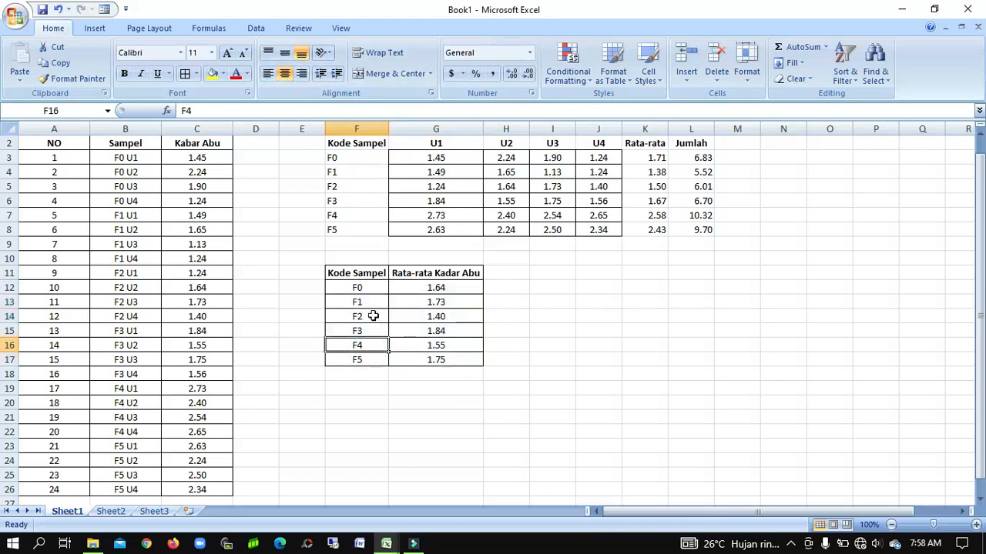
drag(359, 285, 411, 360)
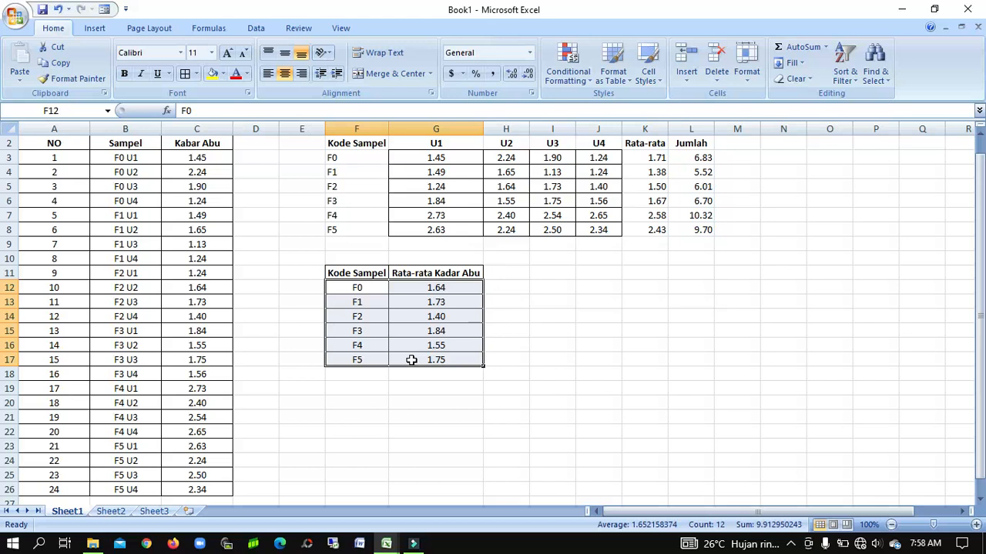
click(286, 76)
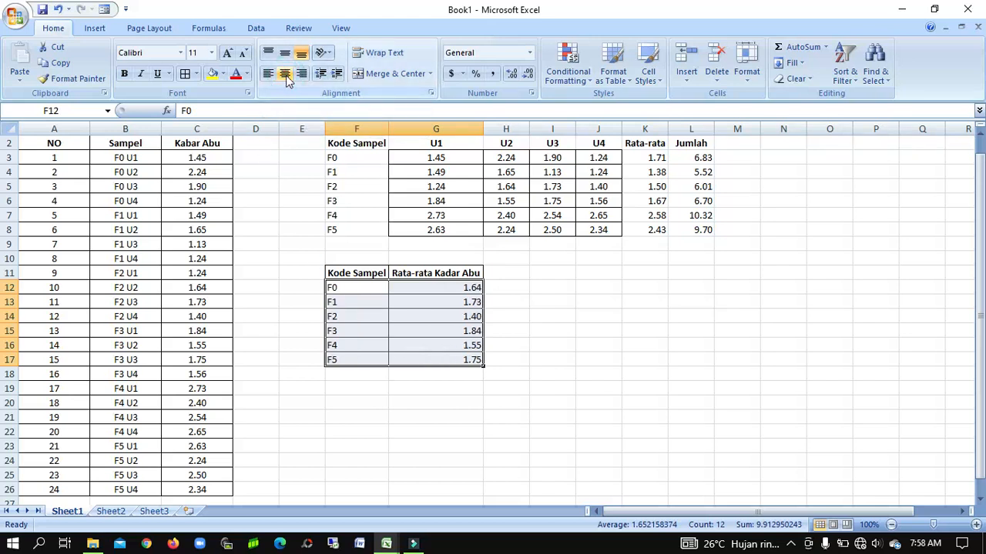
click(286, 75)
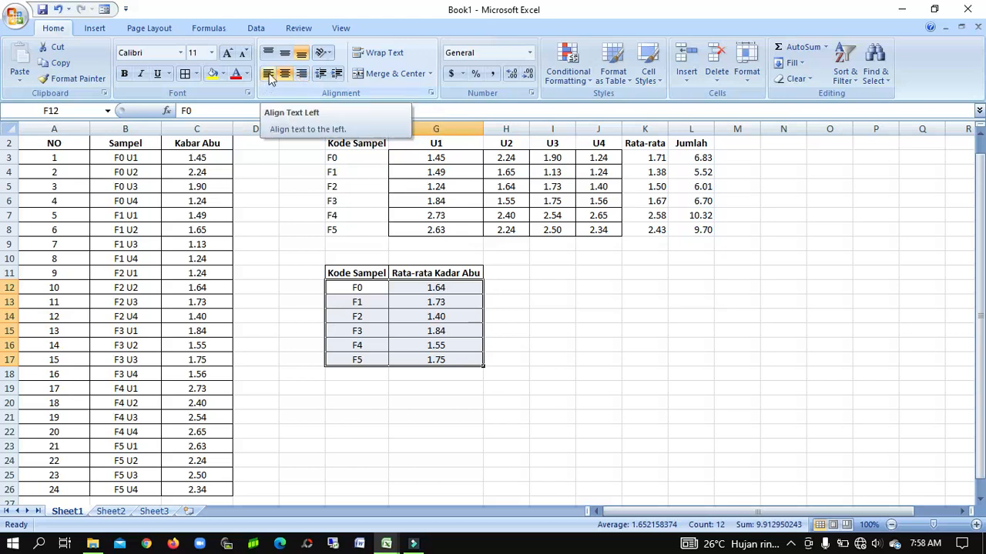
click(287, 258)
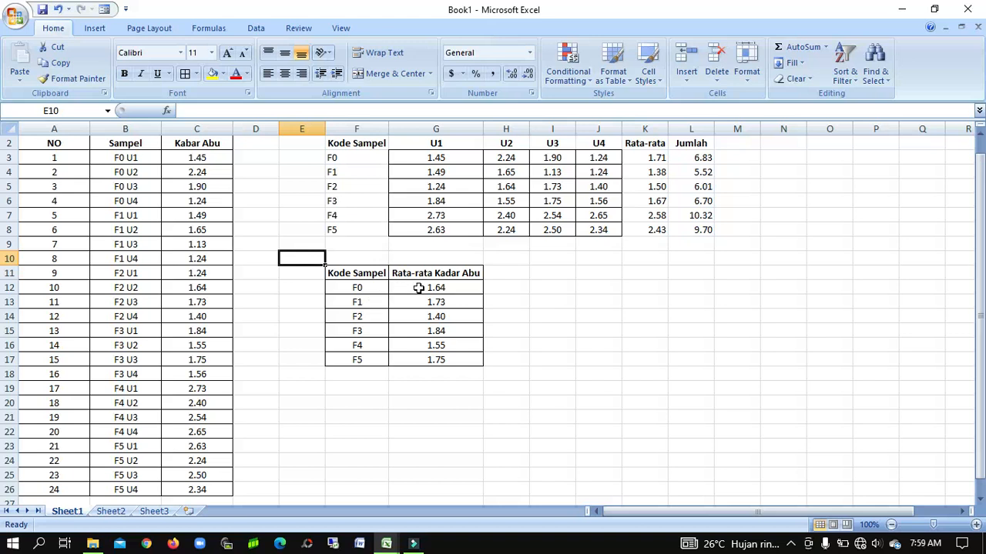
click(791, 543)
click(685, 420)
click(563, 286)
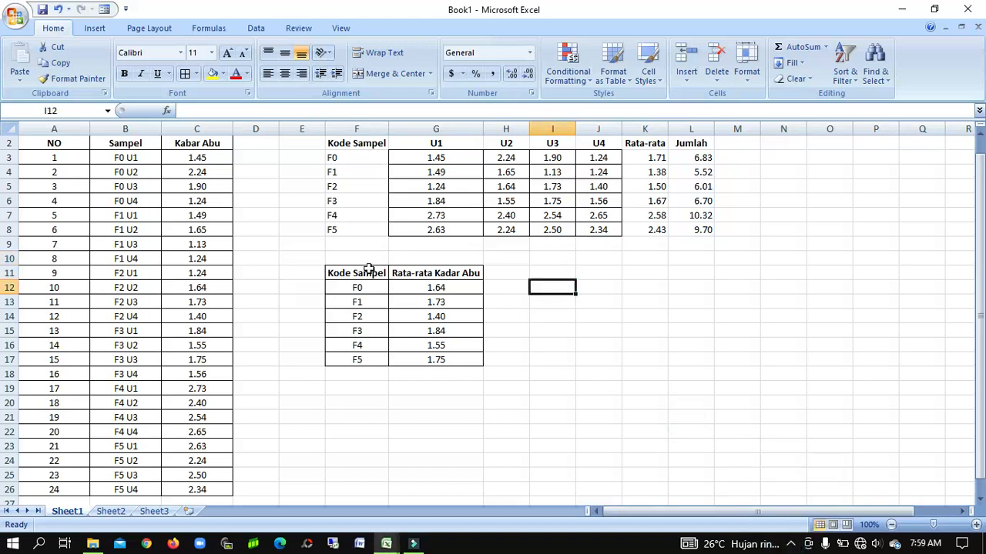
Insert a 2-D clustered column chart from the summary table F11:G17 and place it beside that table, below the repetitions table.
drag(364, 268, 419, 358)
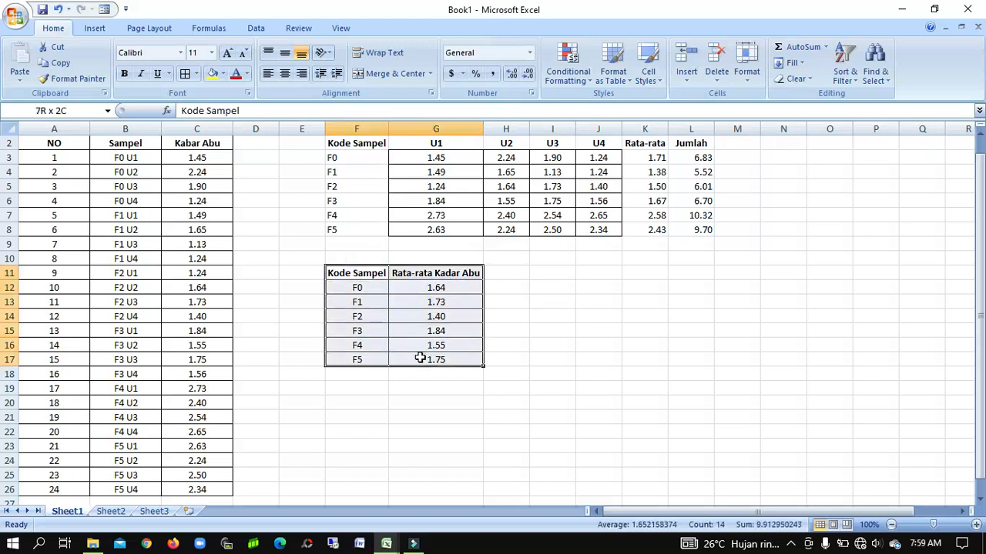
click(94, 29)
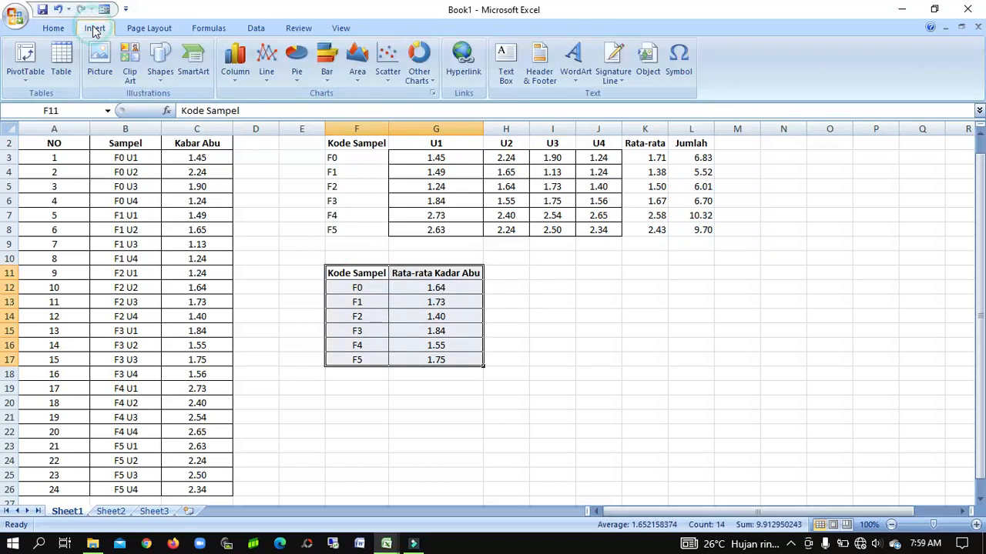
click(241, 81)
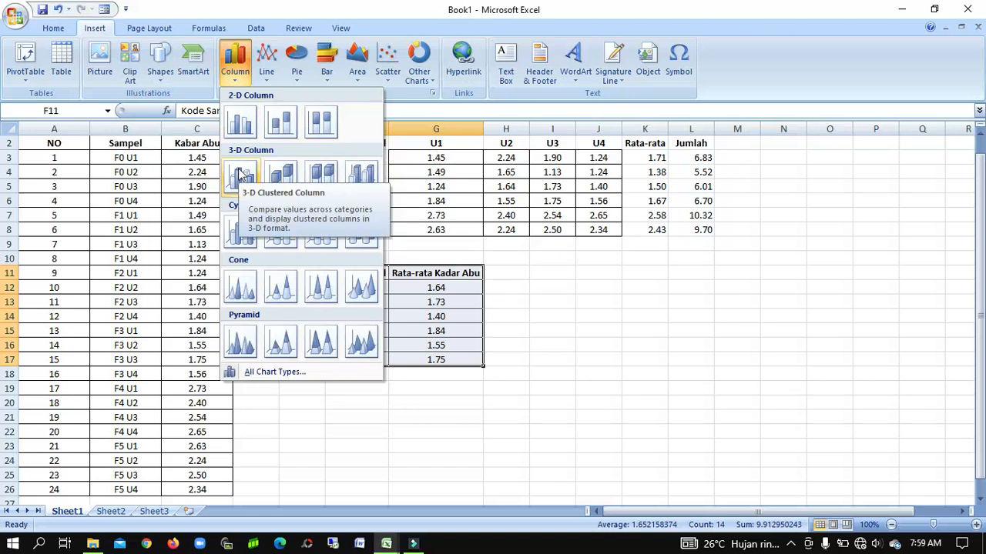
click(240, 123)
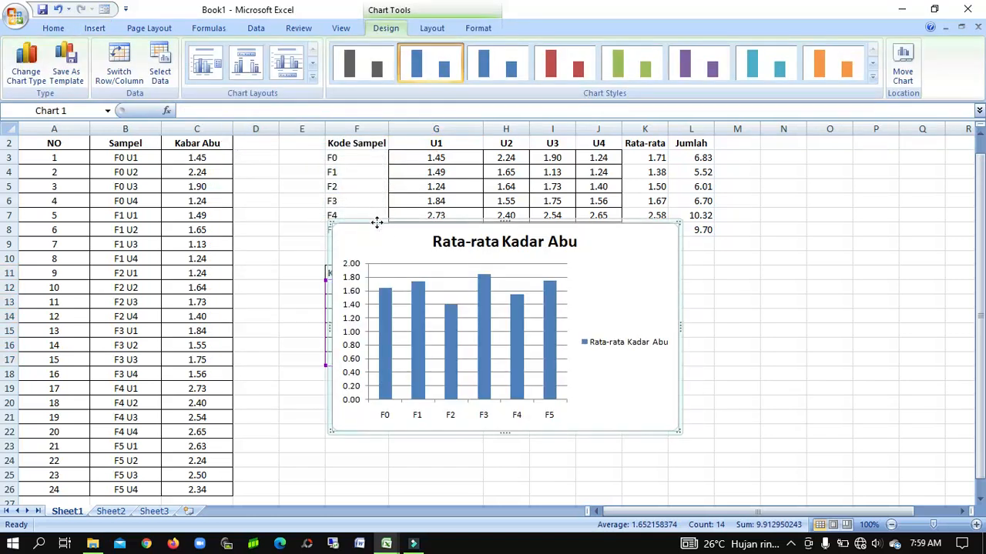
drag(377, 223, 575, 244)
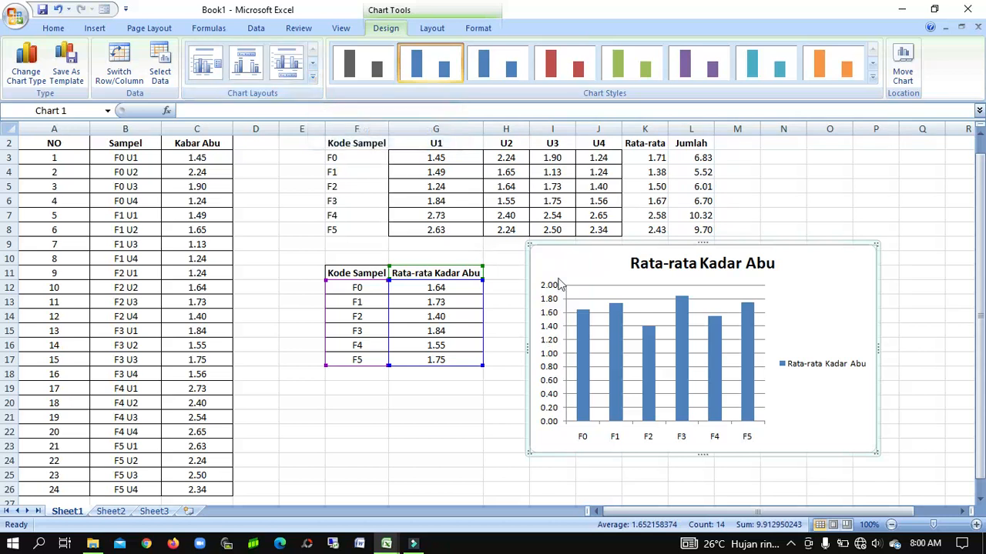
Try Layout 4 on the column chart, then settle on Layout 8 with axis titles and gapless columns.
click(313, 77)
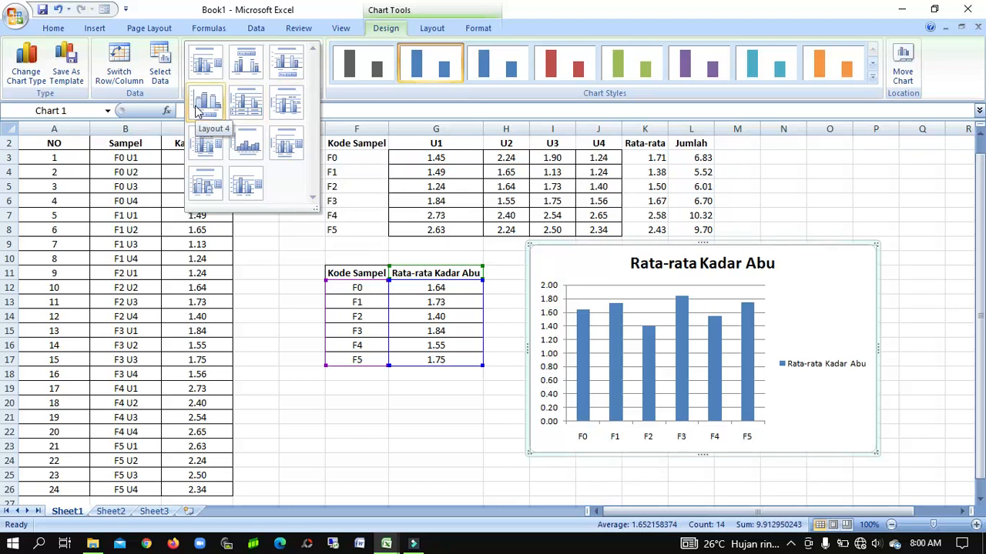
click(247, 146)
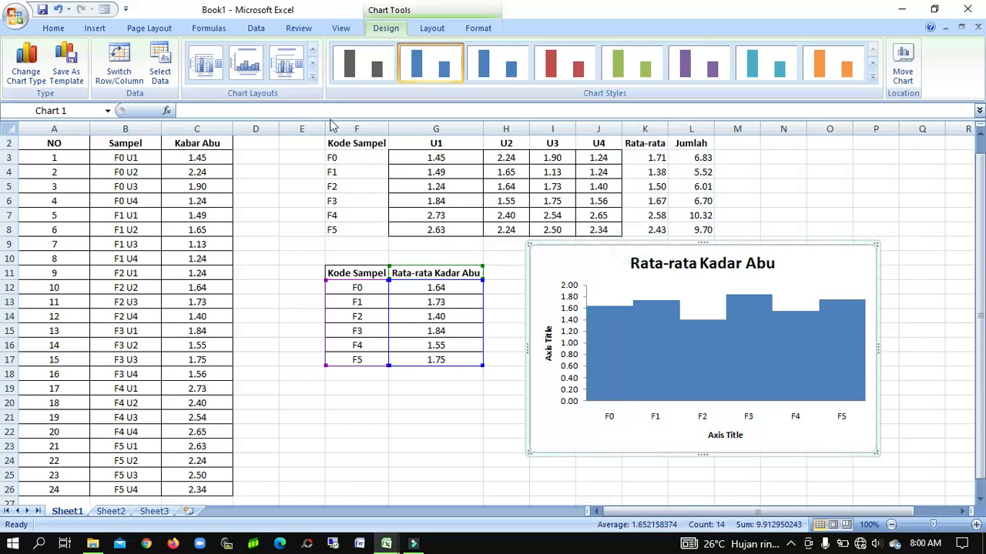
click(313, 79)
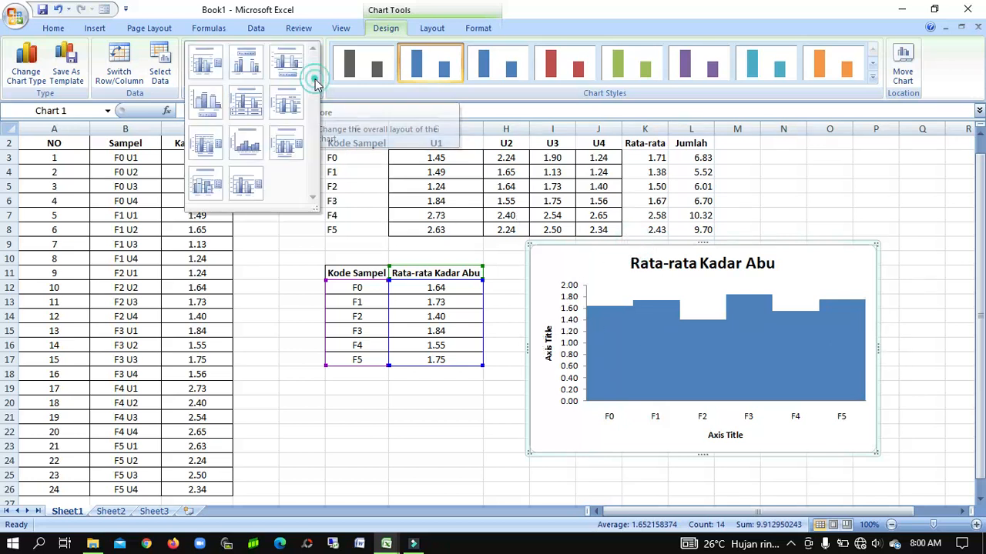
click(211, 117)
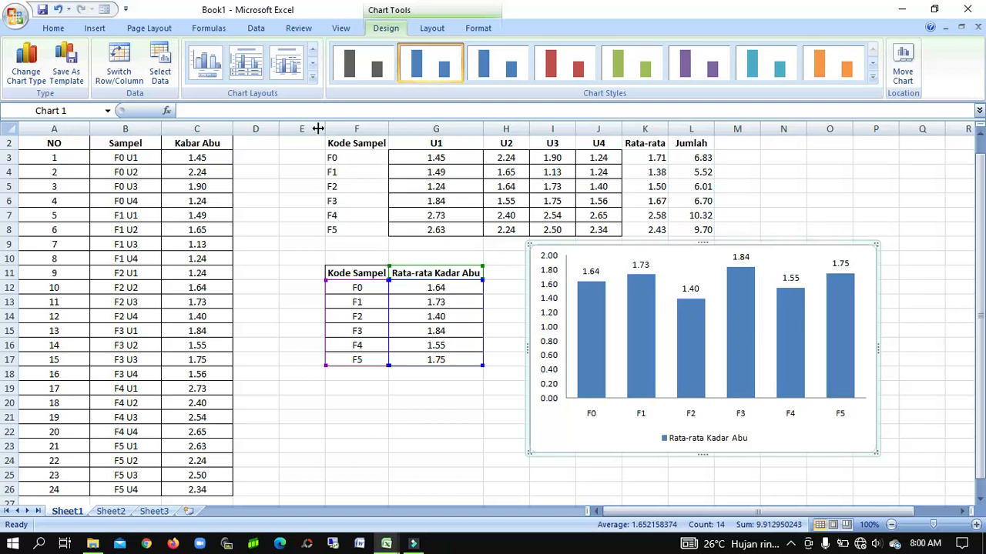
click(312, 77)
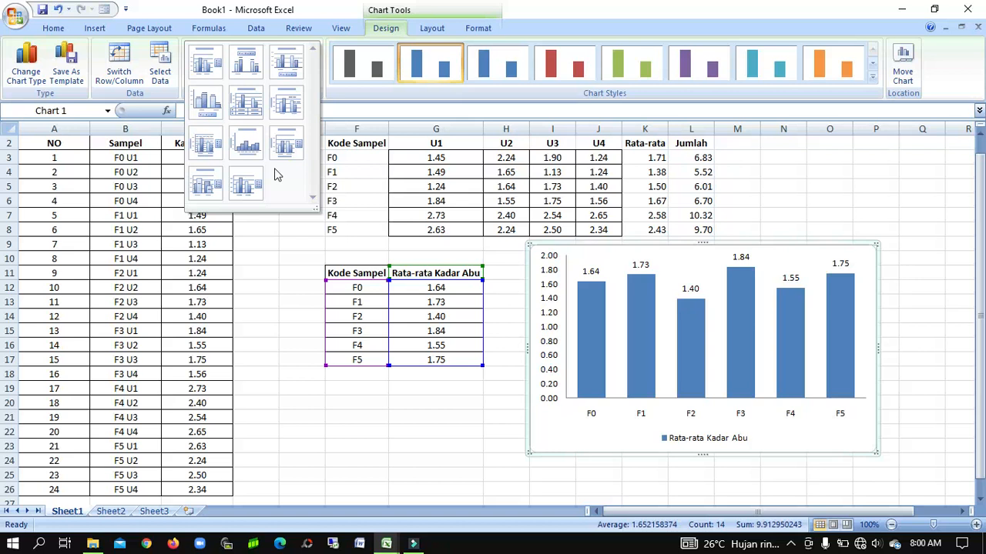
click(238, 150)
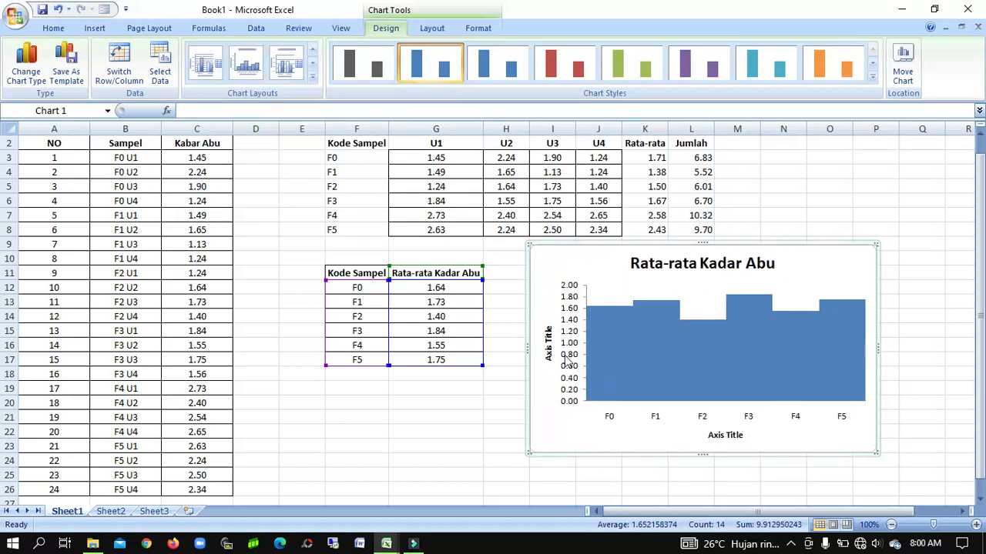
Replace the chart's vertical axis title with Kadar Abu (%).
click(548, 358)
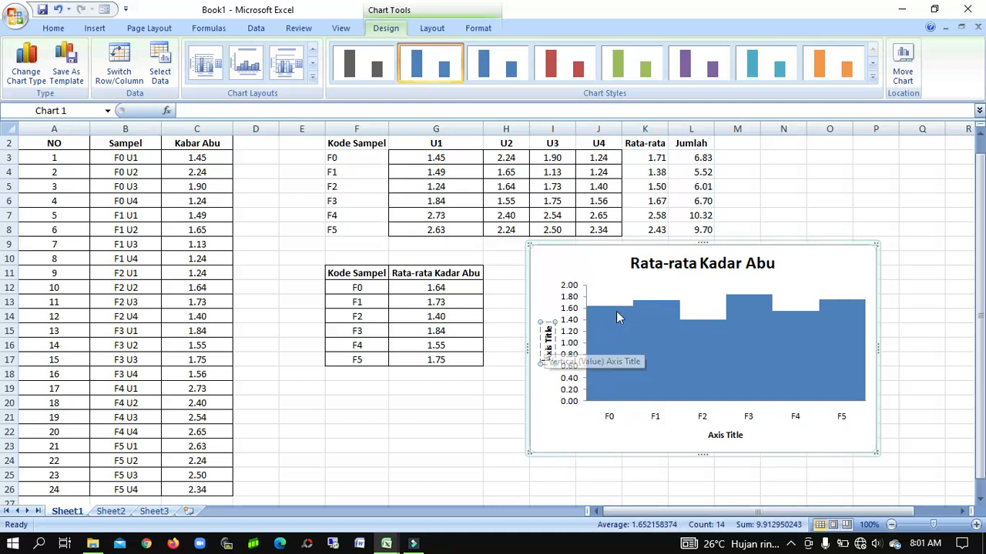
key(BackSpace)
key(BackSpace)
key(BackSpace)
key(BackSpace)
key(BackSpace)
key(BackSpace)
key(BackSpace)
key(BackSpace)
key(BackSpace)
key(BackSpace)
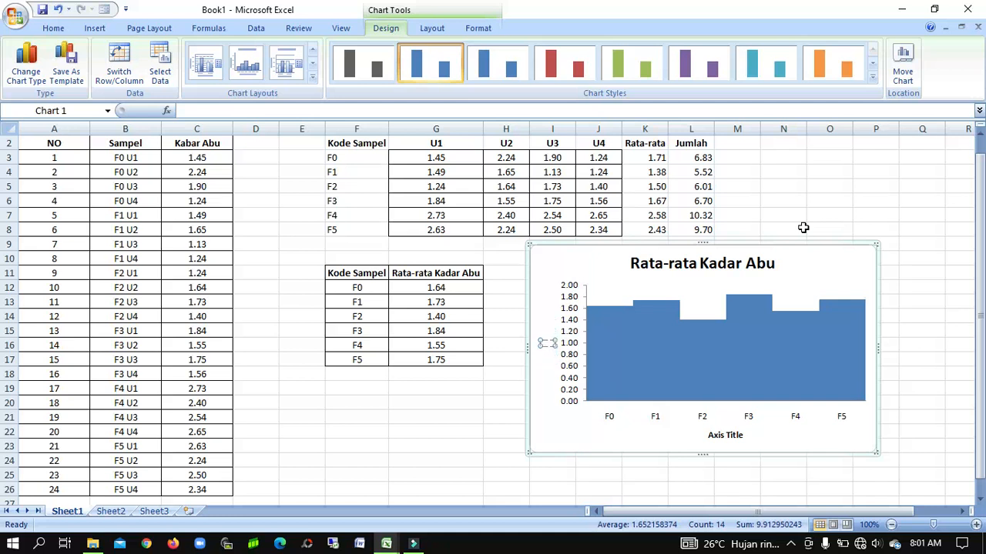
text(Kadar Abu (%))
Delete the chart title and replace the horizontal axis title with Sampel.
click(763, 255)
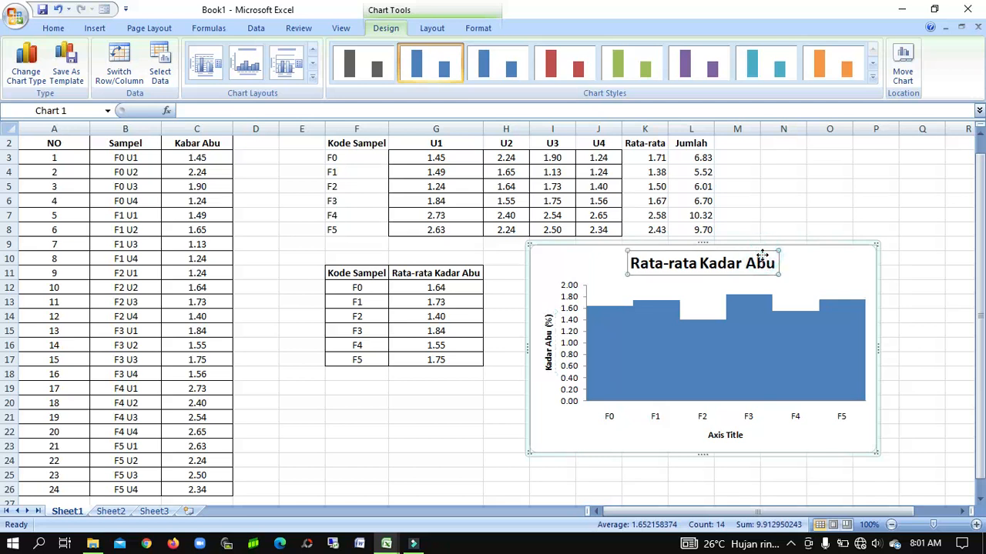
key(Delete)
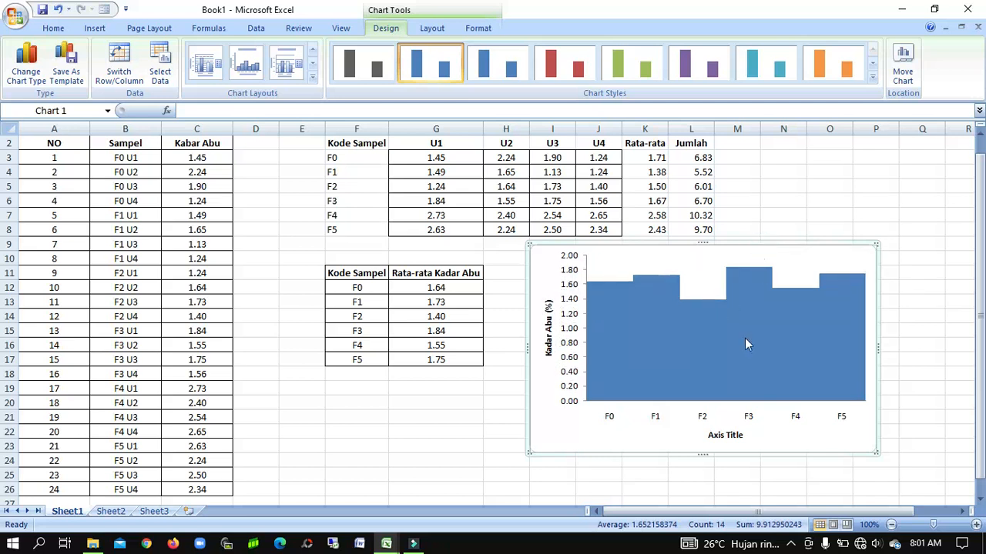
click(731, 440)
click(732, 441)
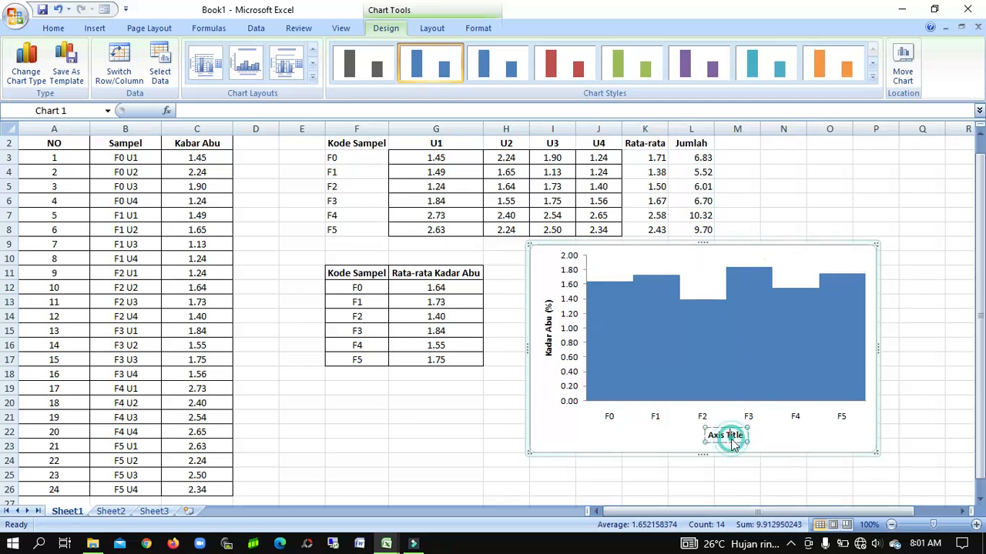
key(BackSpace)
key(BackSpace)
key(BackSpace)
key(BackSpace)
key(BackSpace)
key(BackSpace)
key(BackSpace)
key(BackSpace)
key(BackSpace)
key(BackSpace)
text(Sampel)
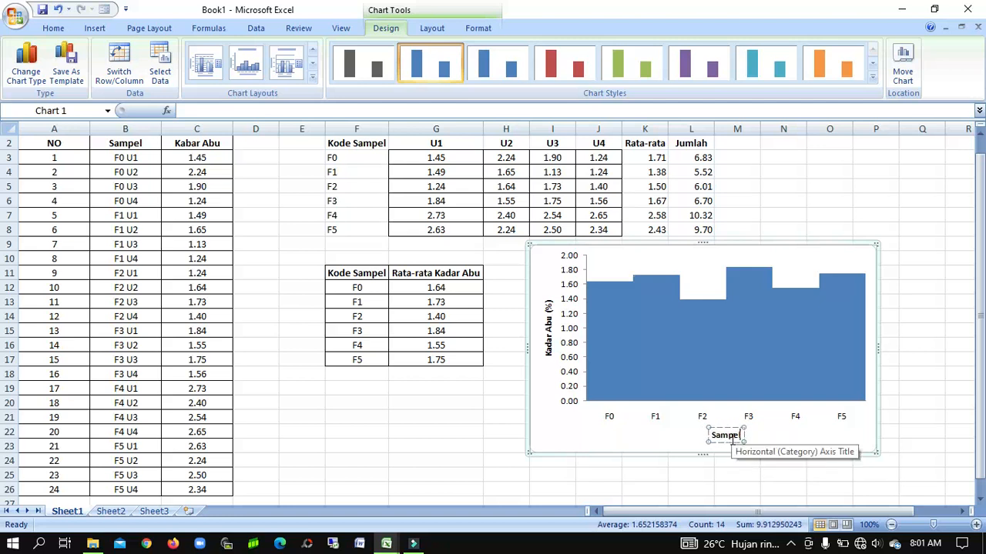
click(904, 379)
Format the chart's data series with a series overlap of -40% and a gap width of 46%.
click(808, 355)
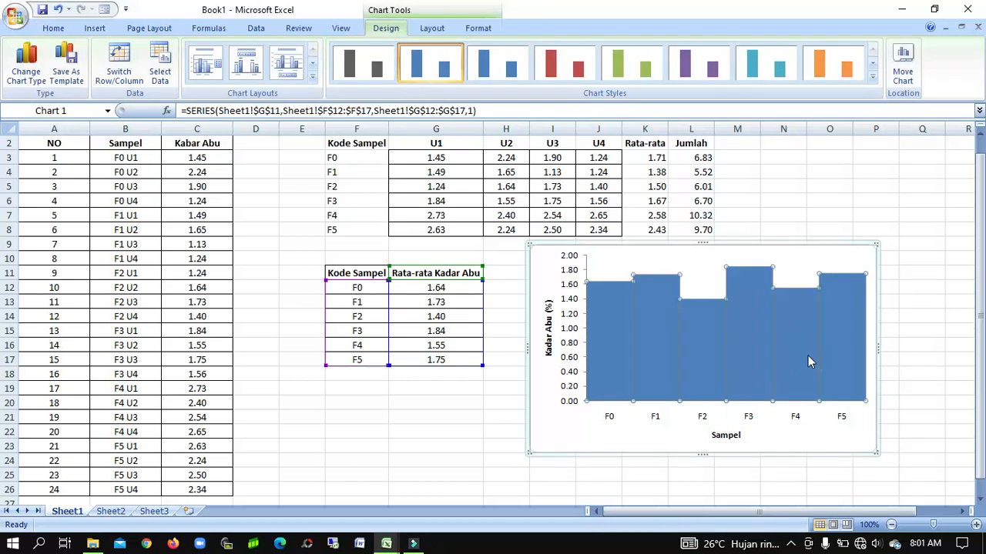
click(743, 340)
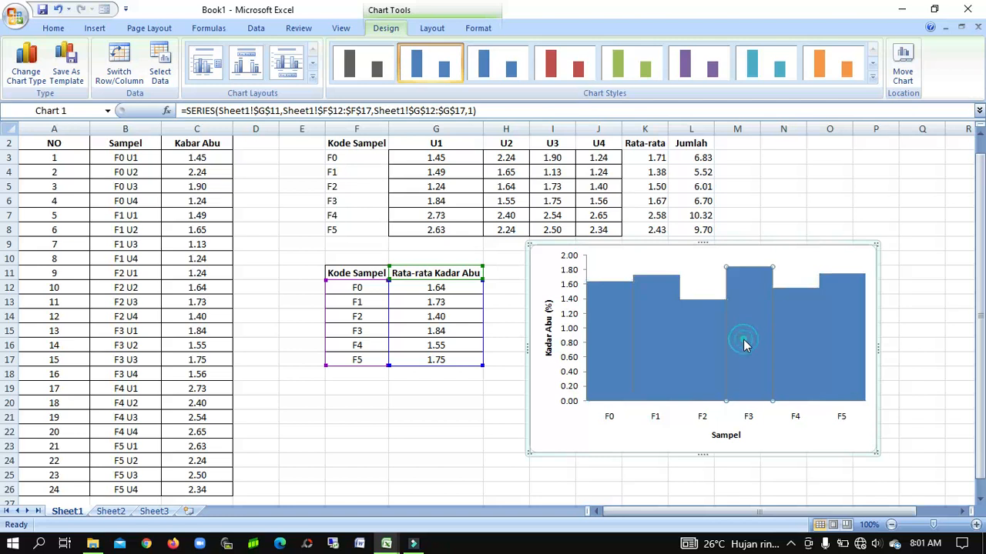
click(720, 396)
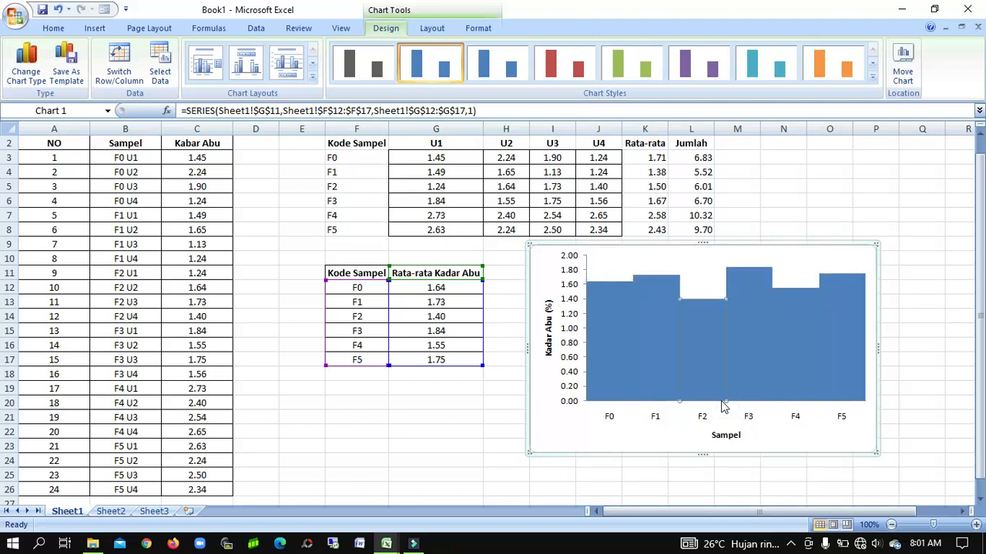
click(904, 410)
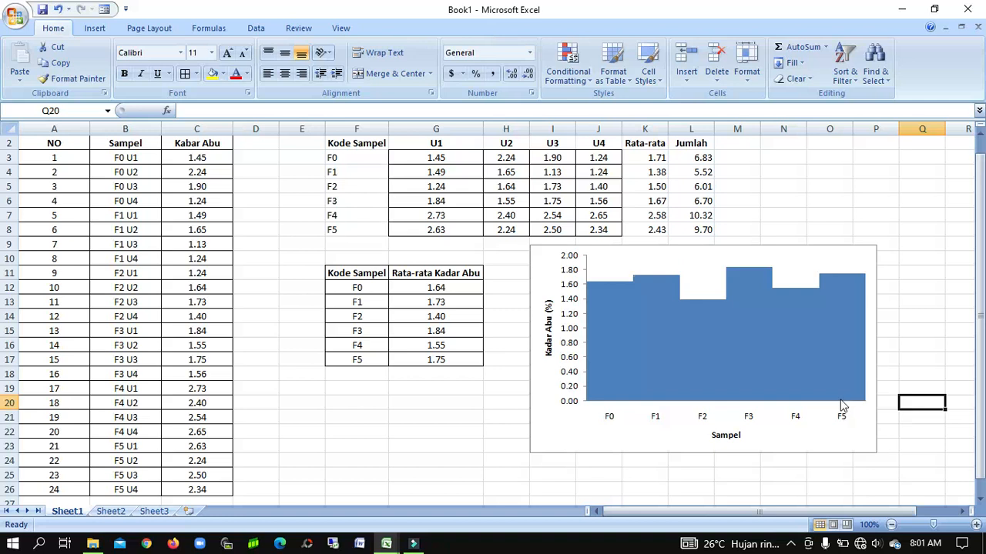
right_click(842, 399)
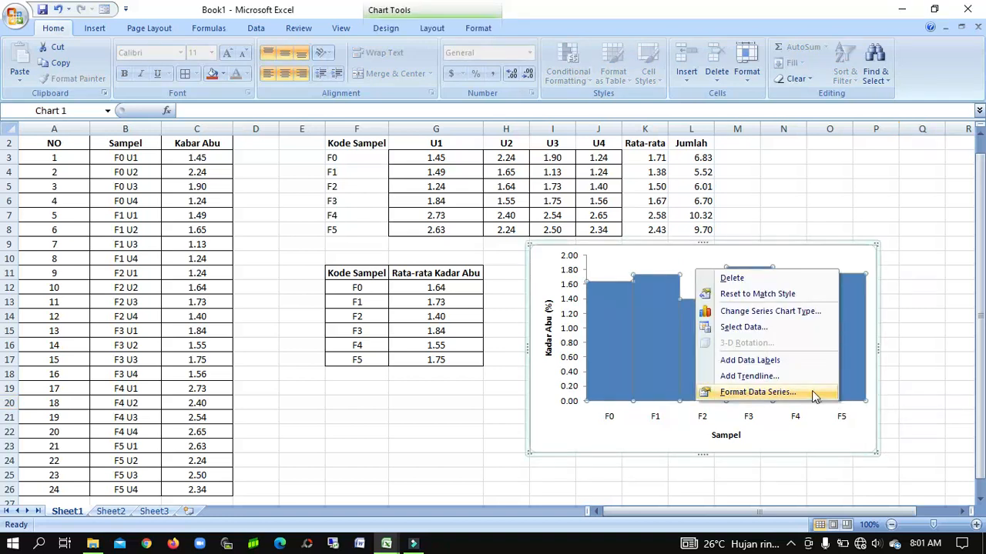
click(812, 391)
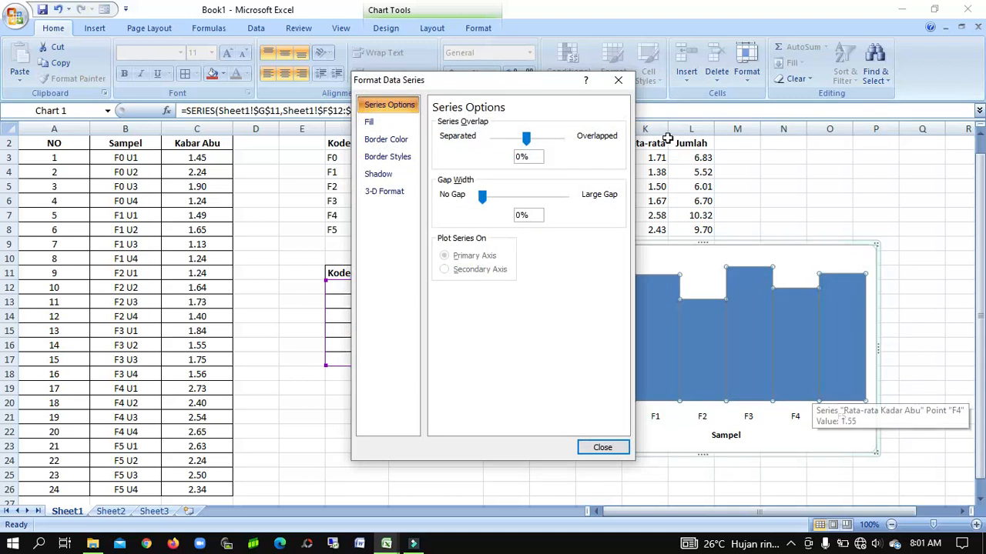
drag(546, 92, 411, 91)
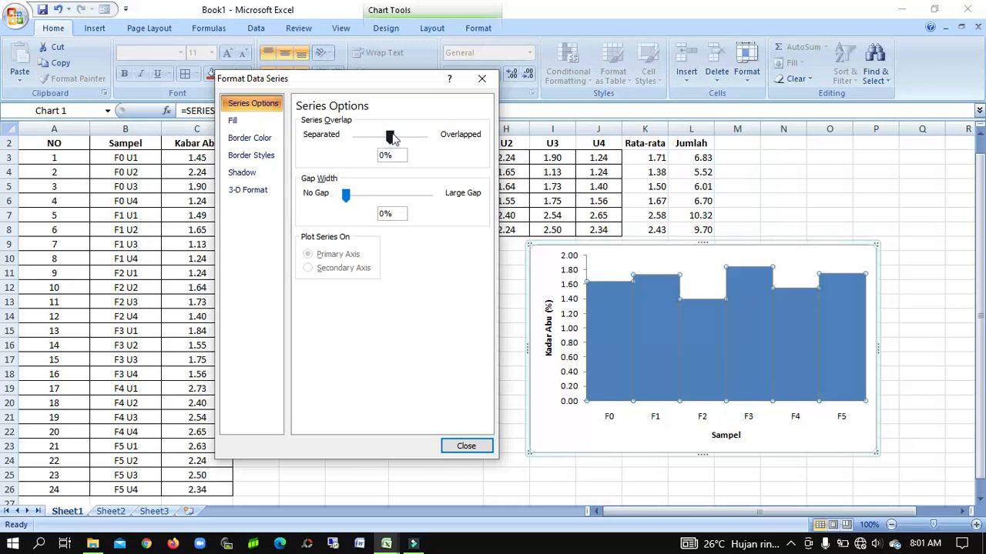
mouse_move(393, 137)
mouse_down()
mouse_move(402, 137)
mouse_move(379, 139)
mouse_up()
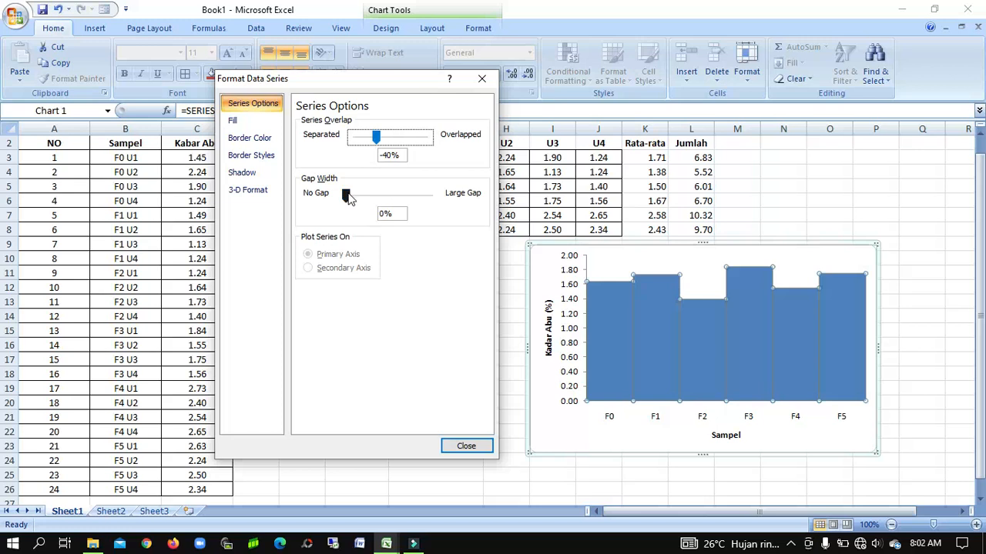
mouse_move(347, 197)
mouse_down()
mouse_move(370, 198)
mouse_move(355, 197)
mouse_up()
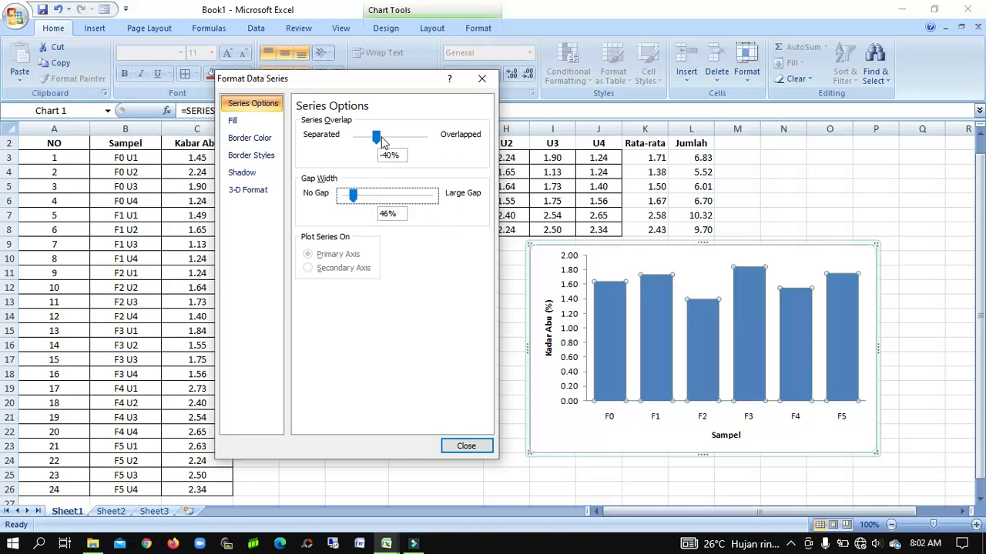
click(467, 446)
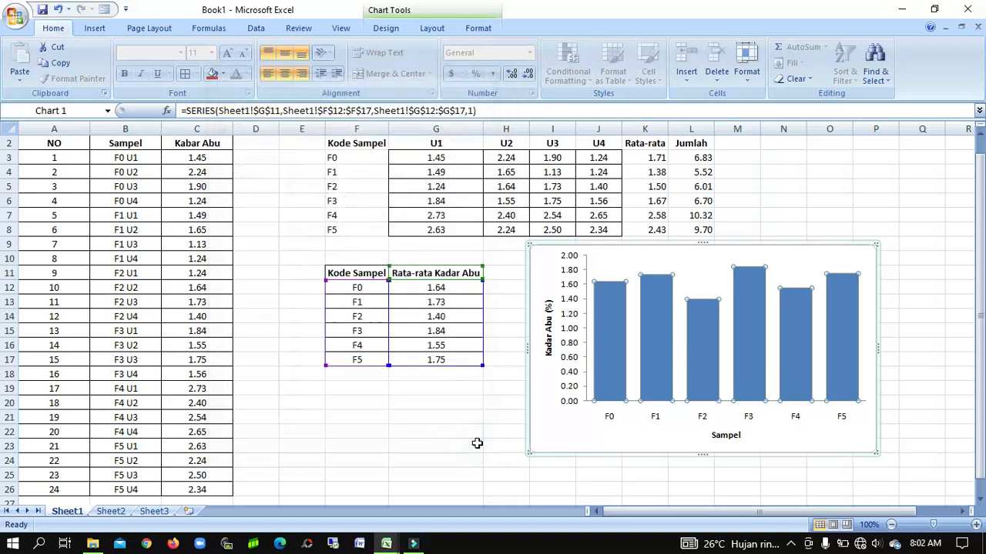
Apply the bevelled blue chart style from the gallery's fourth row, third column, to the average ash content column chart.
click(691, 245)
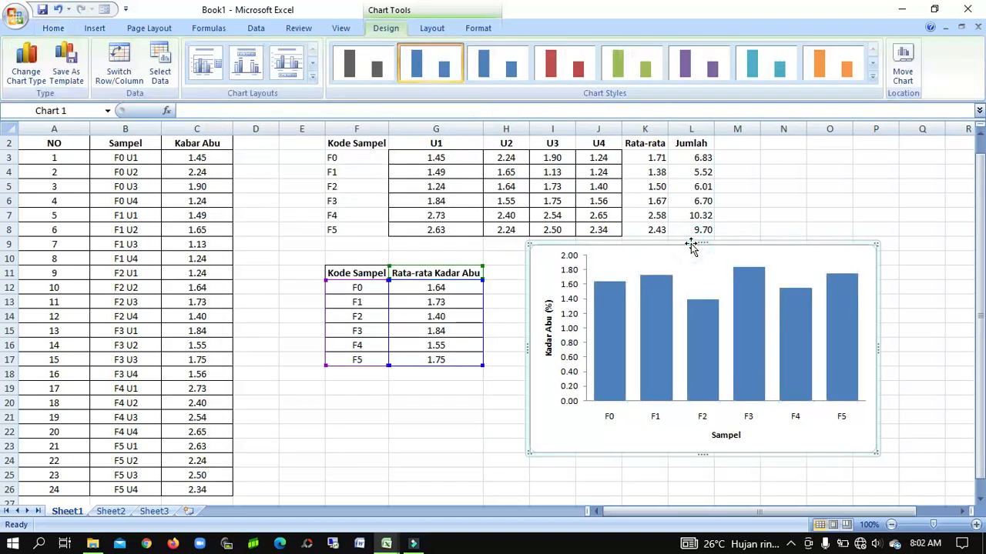
click(872, 78)
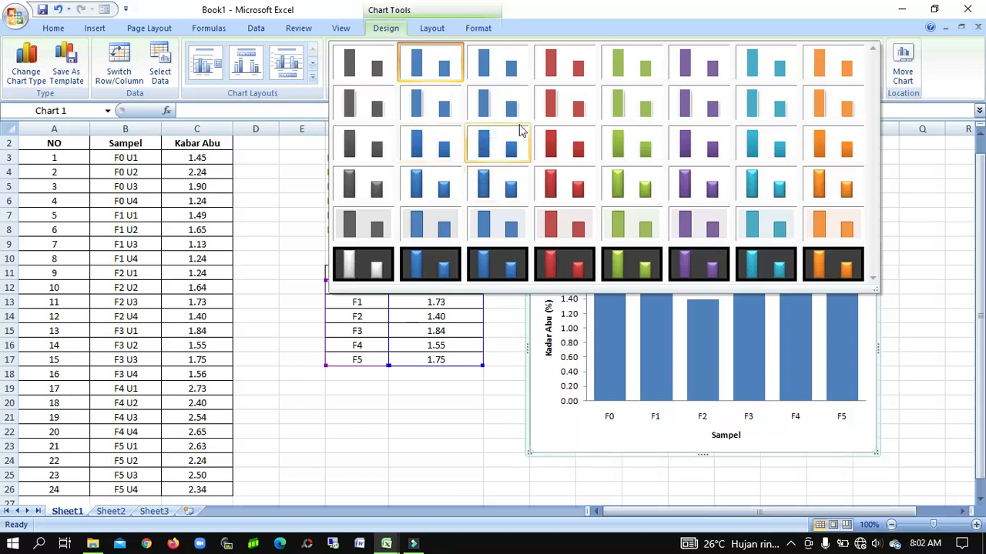
click(511, 174)
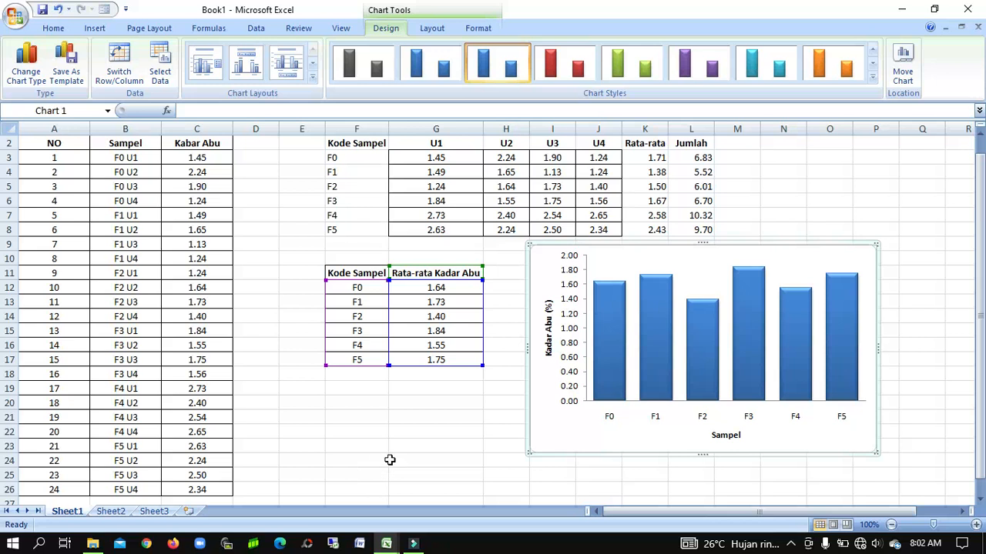
click(360, 544)
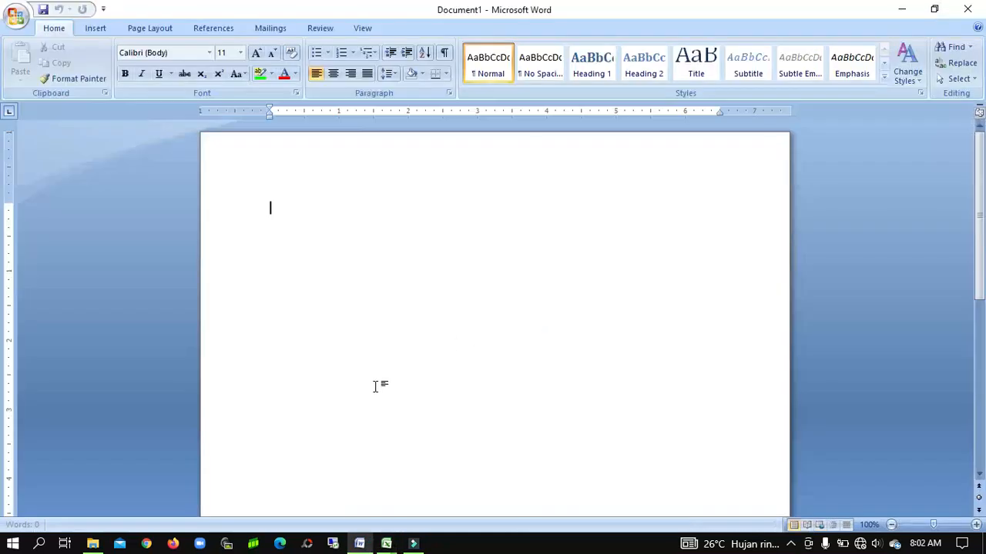
click(385, 544)
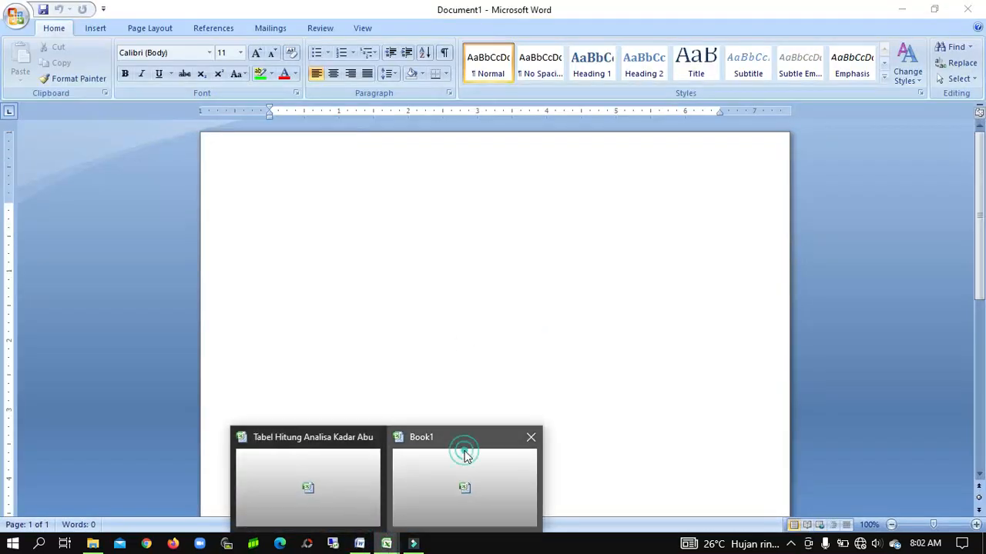
click(462, 454)
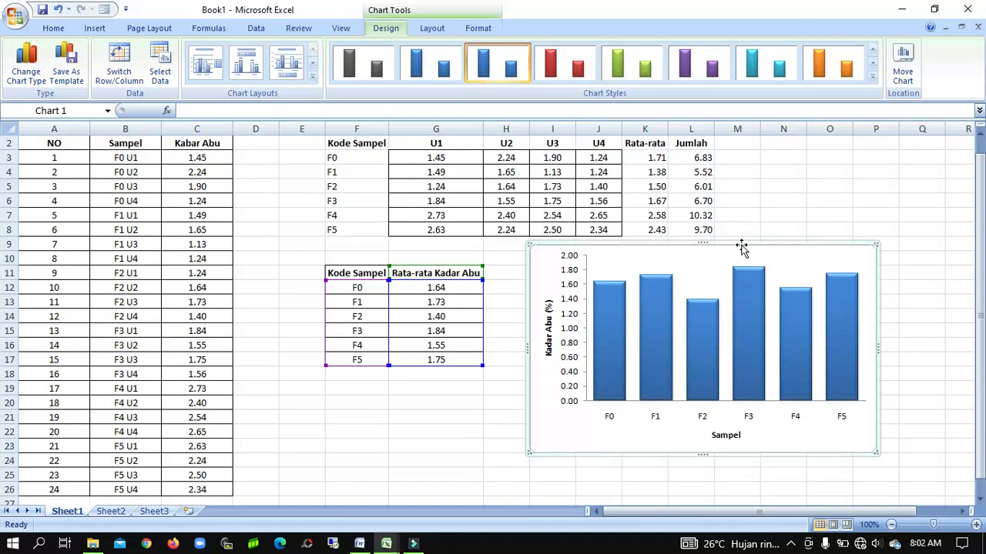
Add data labels to the chart's columns, trying the Inside Base position and settling on Outside End.
click(431, 28)
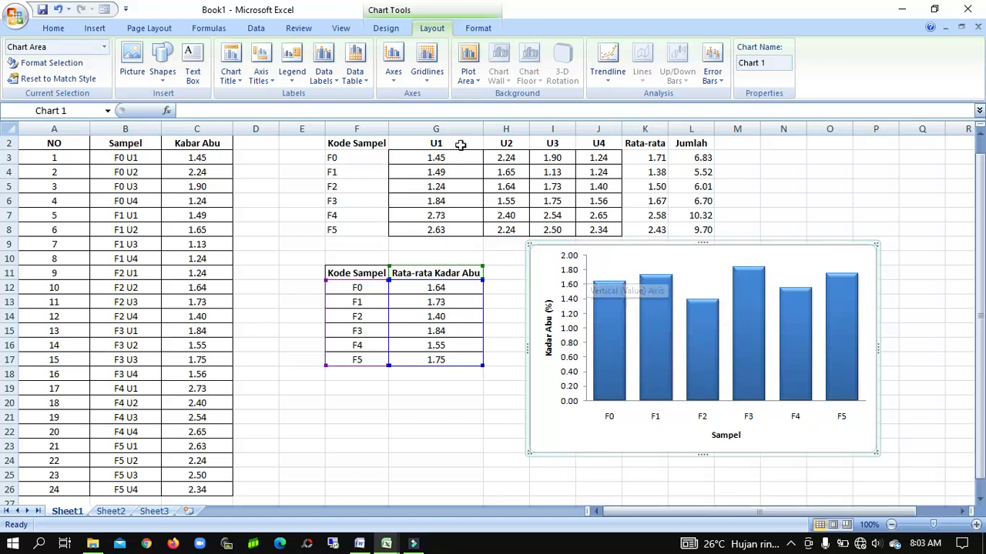
click(331, 90)
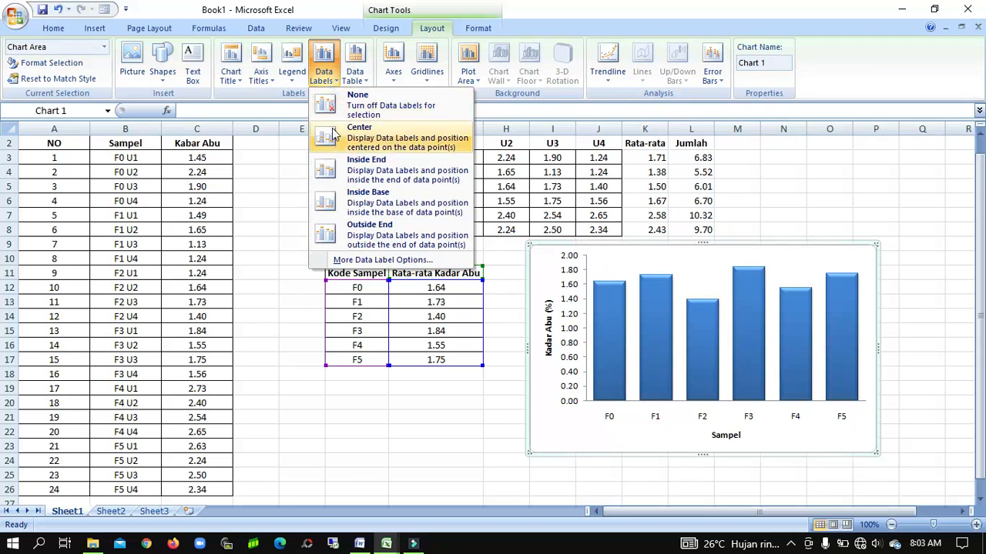
click(343, 228)
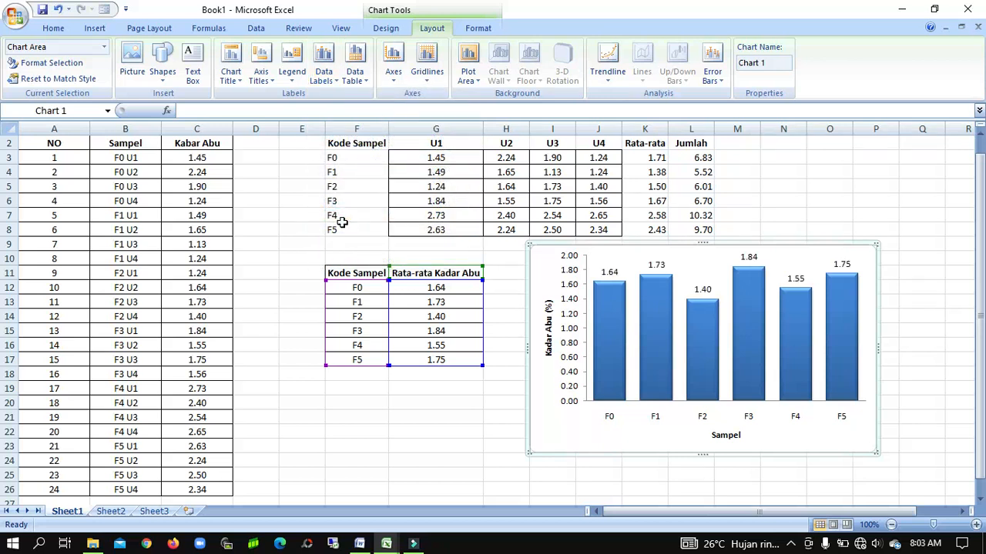
click(332, 77)
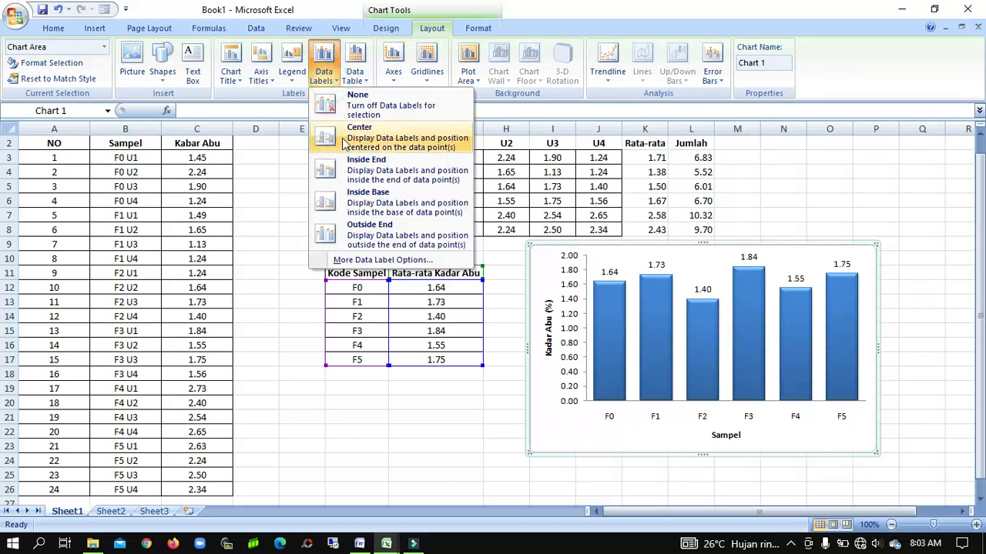
click(344, 189)
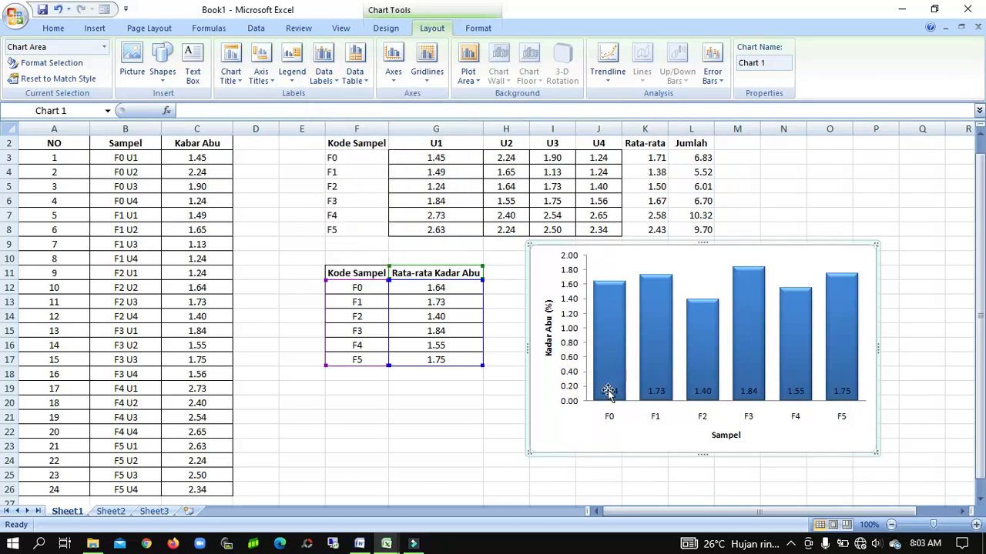
click(329, 81)
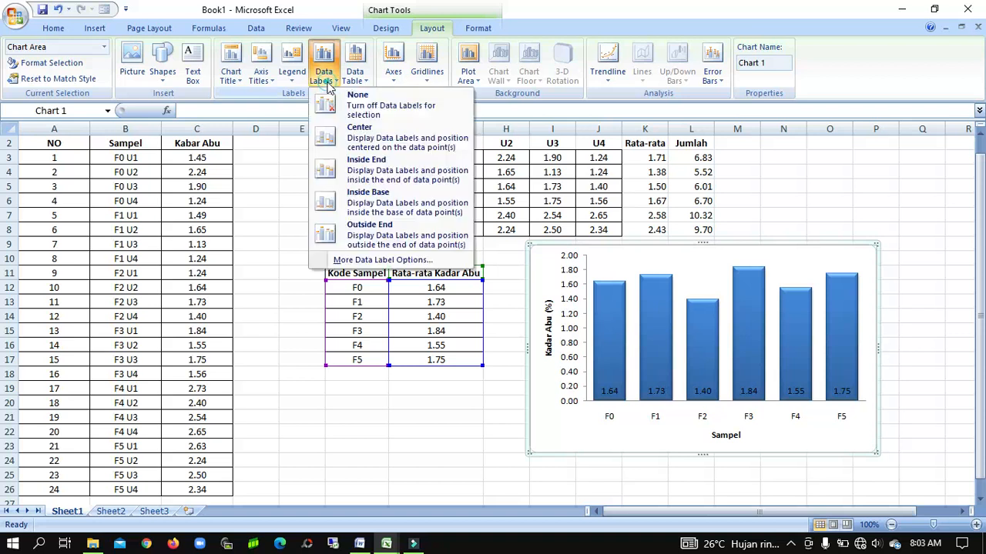
click(338, 237)
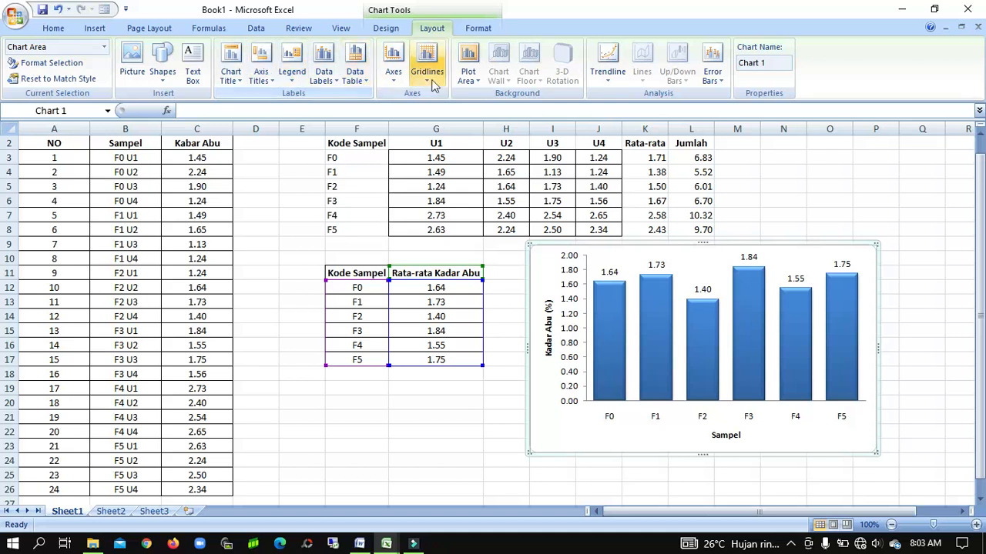
click(266, 83)
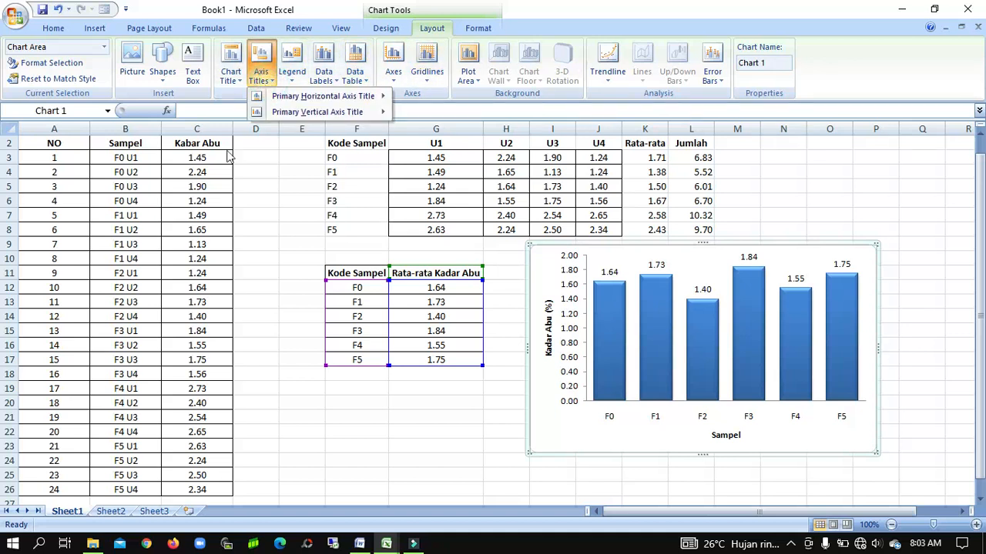
click(249, 187)
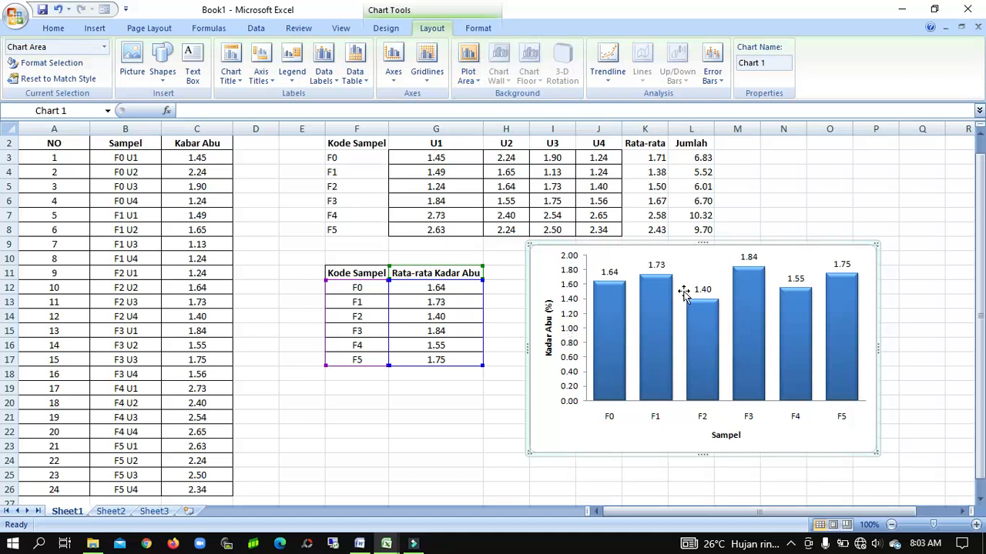
Copy the whole column chart and paste it into the blank Document1 in Word.
click(775, 245)
right_click(775, 245)
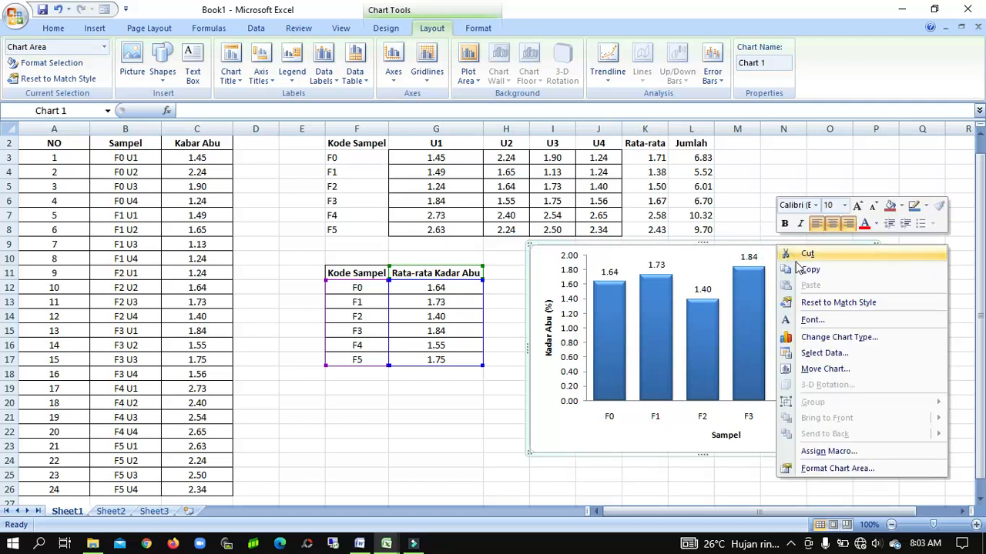
click(805, 269)
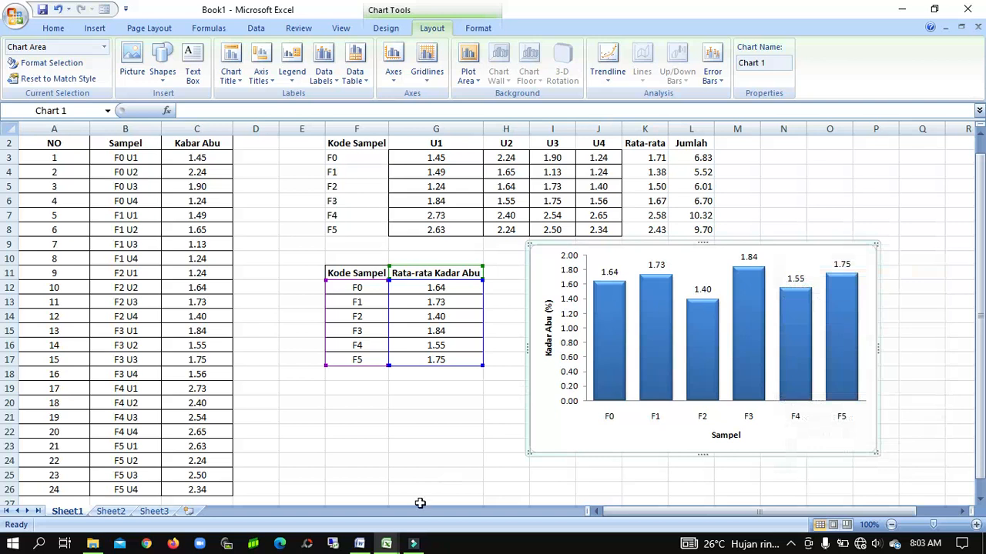
click(359, 544)
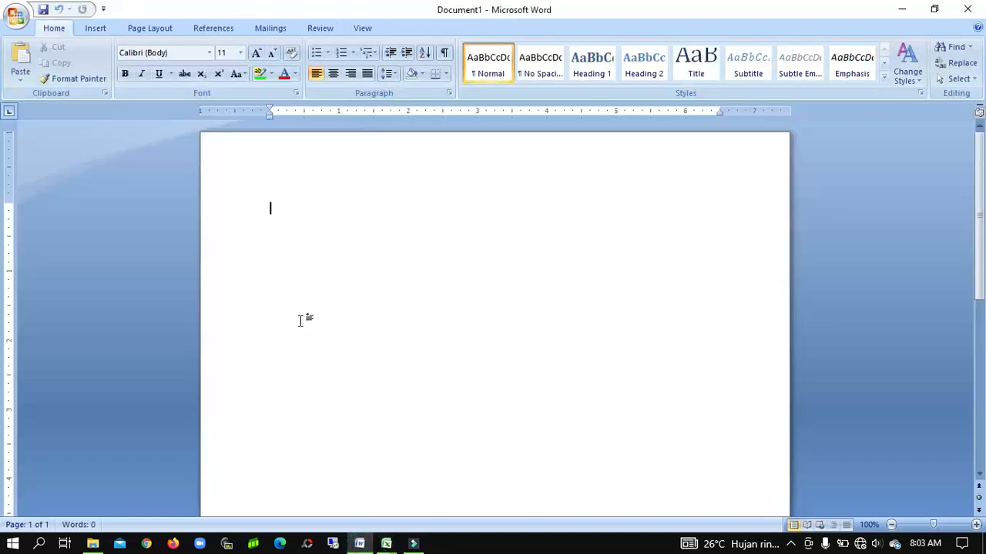
right_click(315, 284)
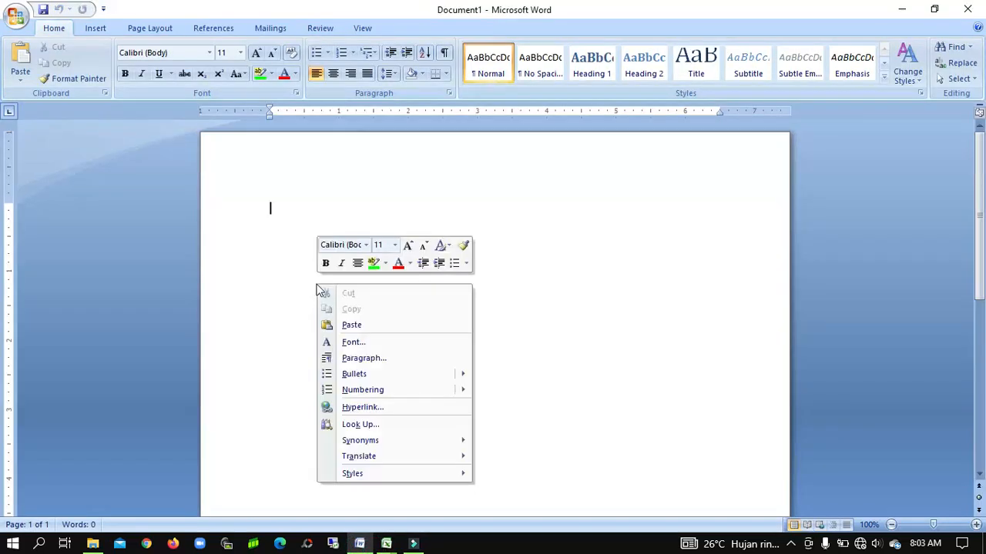
click(344, 322)
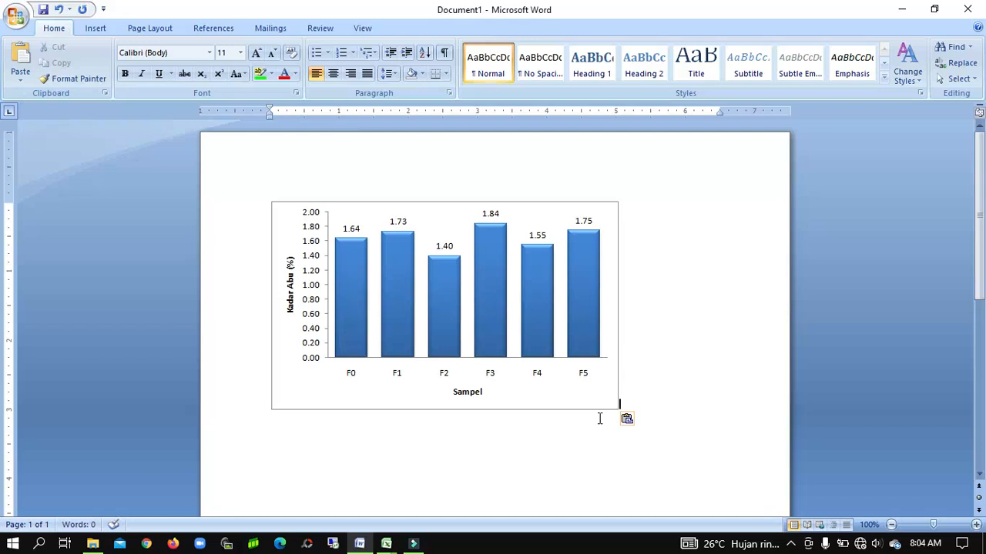
Select the pasted chart and center it horizontally on the page.
click(598, 409)
mouse_move(597, 409)
mouse_down()
mouse_move(617, 406)
mouse_move(592, 419)
mouse_up()
click(547, 457)
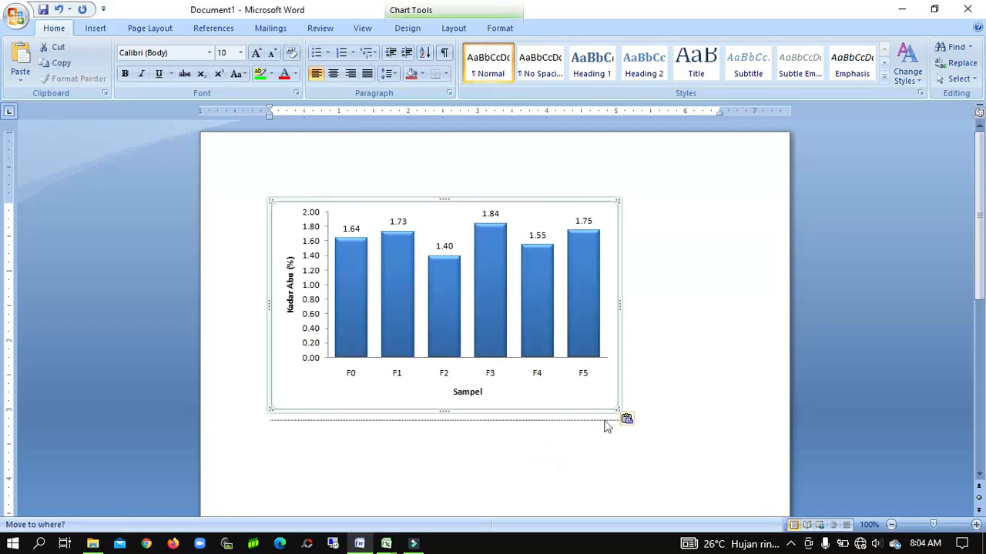
click(717, 359)
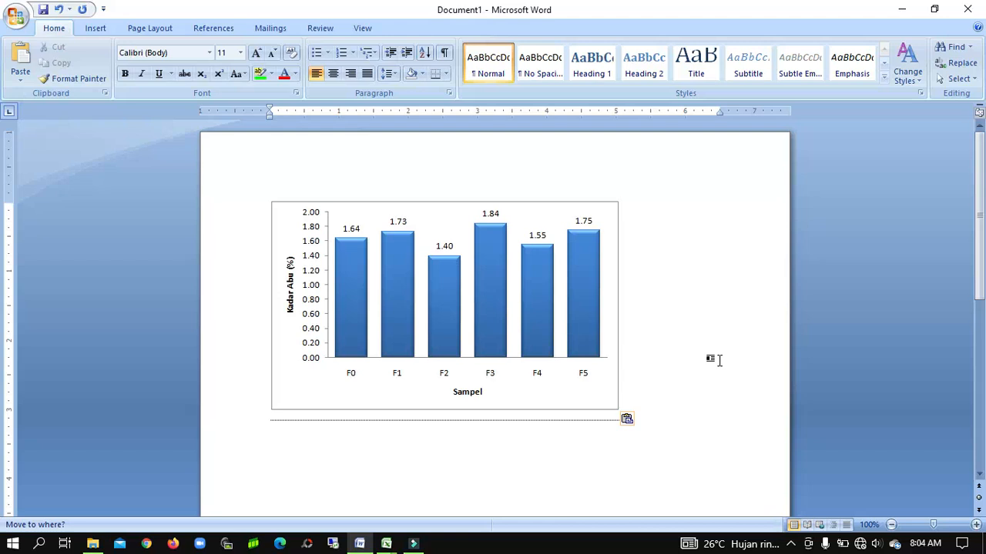
click(545, 204)
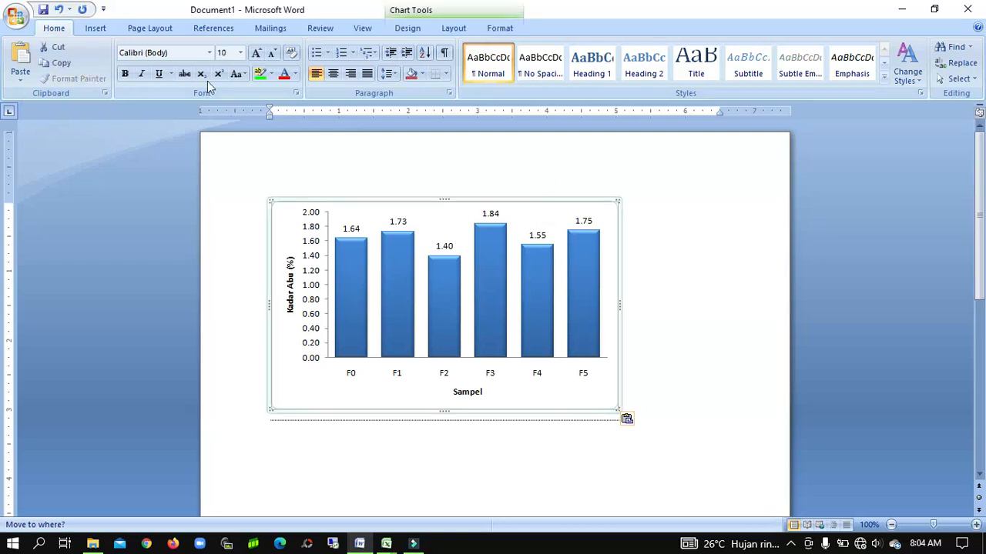
click(319, 73)
click(334, 75)
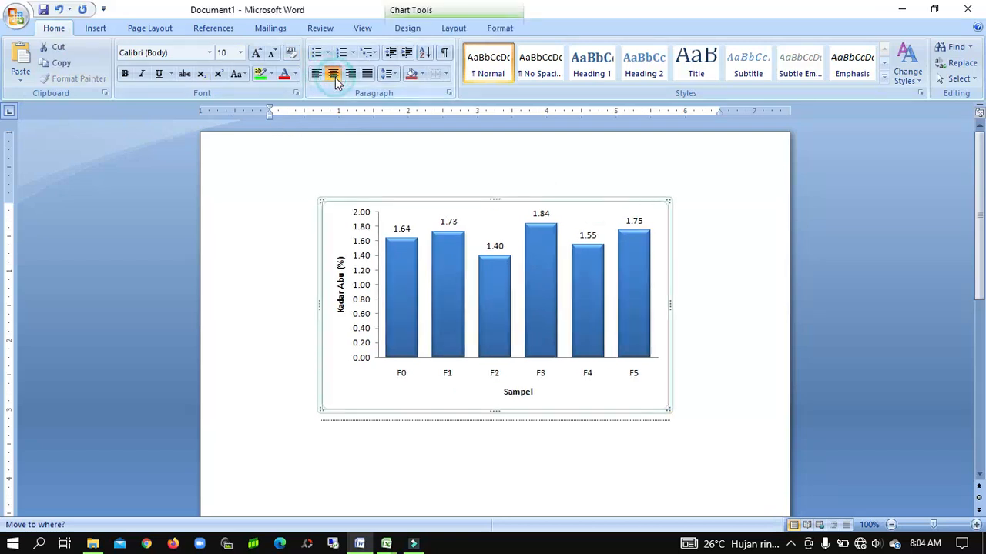
Write the caption "Gambar 1. Grafik rata-rata Kadar Abu" on a line below the chart.
click(698, 353)
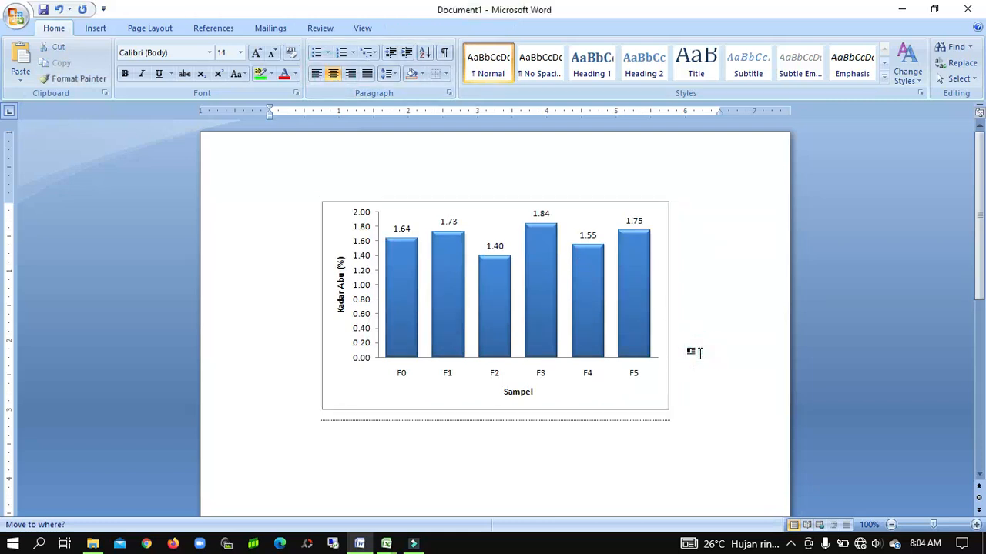
key(Down)
text(Gambar 1. G)
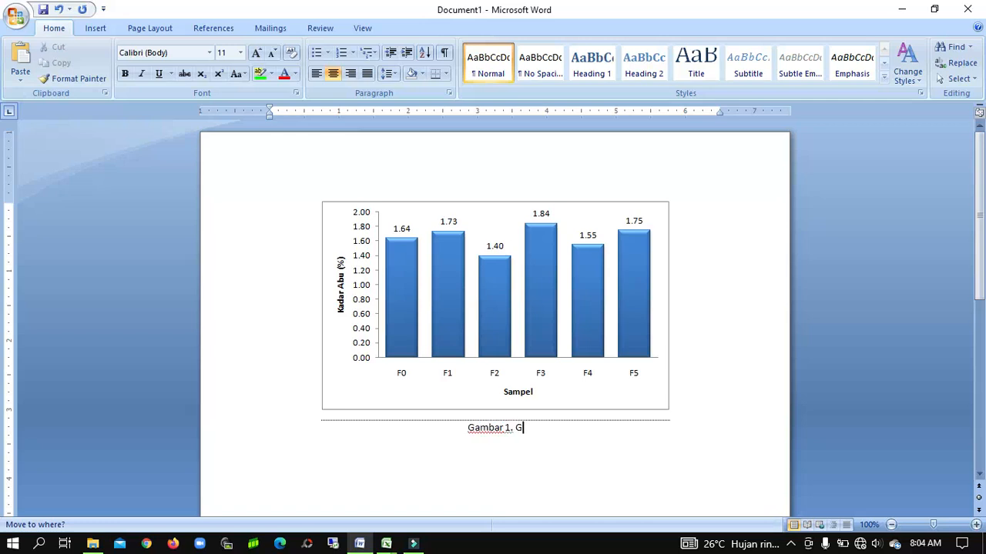
text(rafik rat)
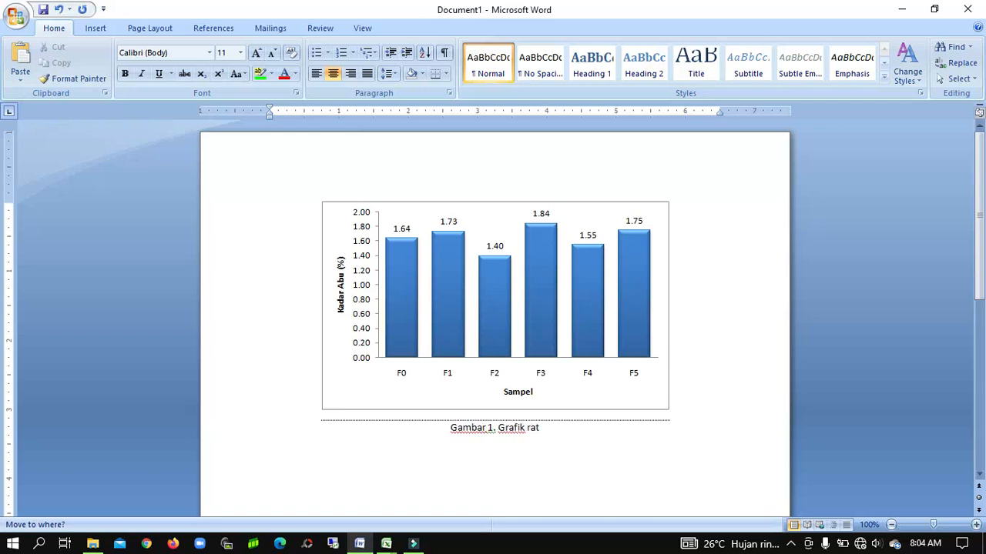
text(a-rata Kadar Ab)
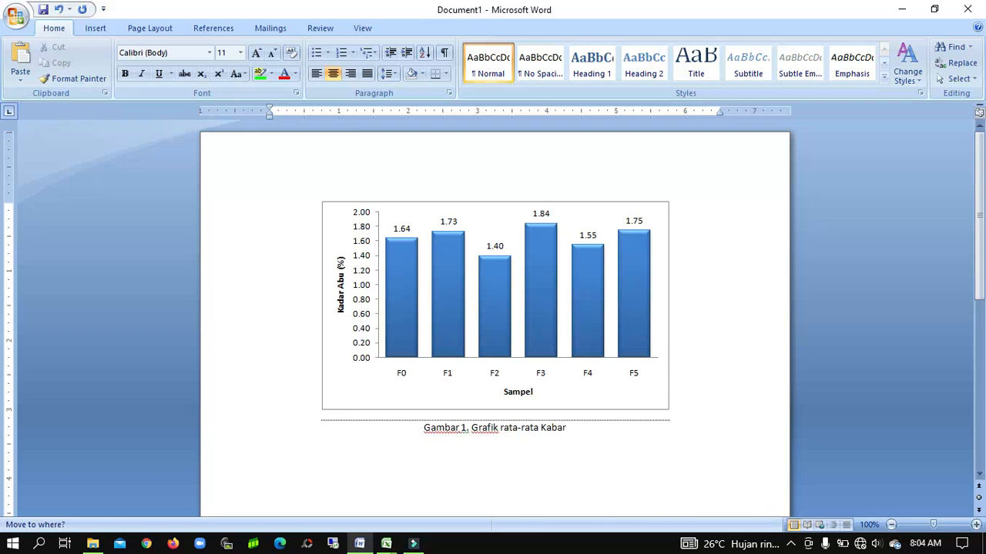
key(BackSpace)
key(BackSpace)
key(BackSpace)
key(BackSpace)
key(BackSpace)
key(BackSpace)
key(BackSpace)
key(BackSpace)
text(Kad)
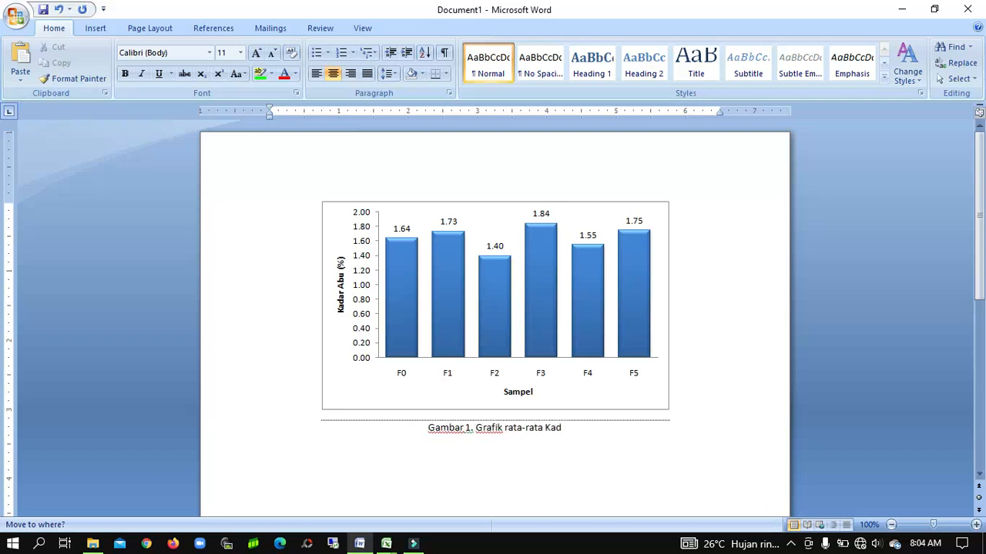
text(ar Abu)
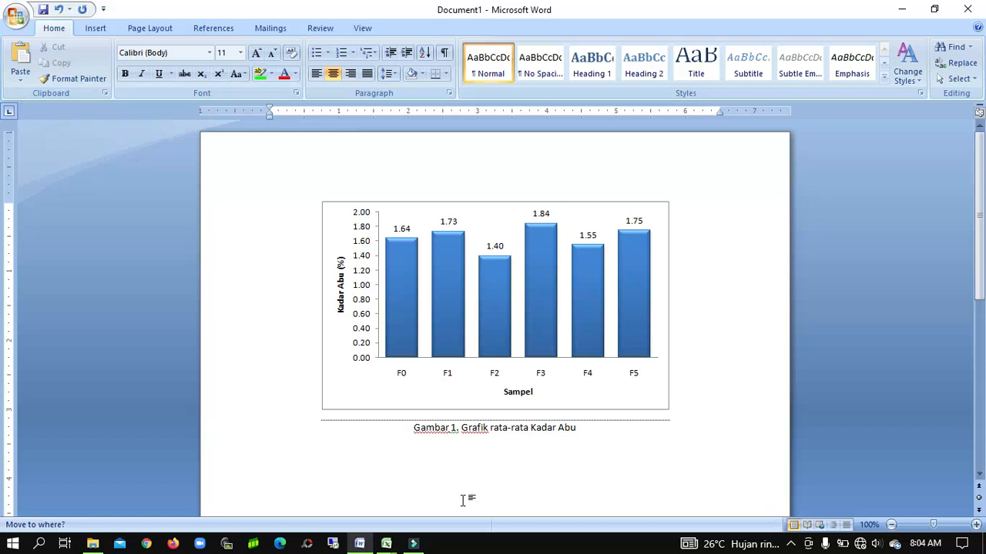
Switch back to the Book1 workbook in Excel and select empty cell F21 below the averages table.
mouse_move(390, 543)
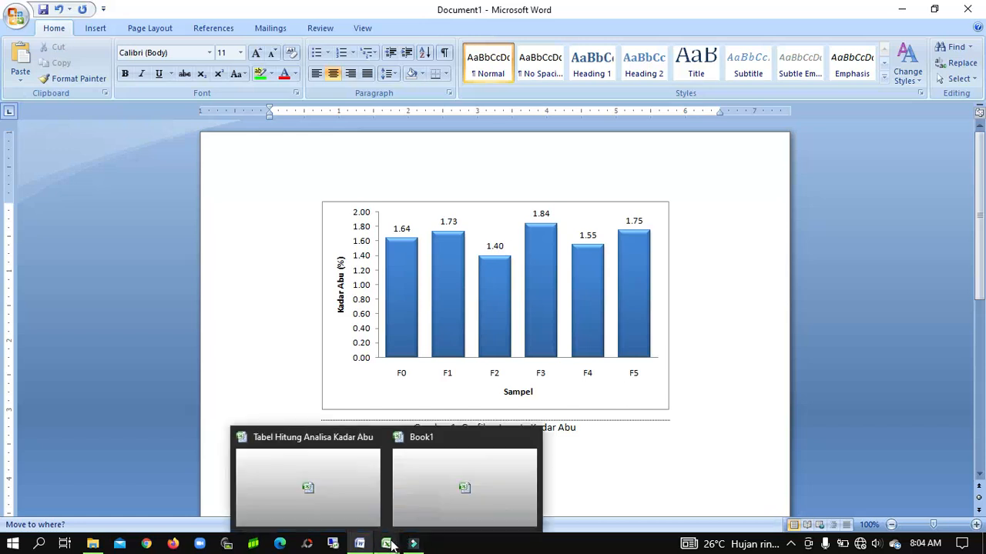
click(429, 515)
click(386, 417)
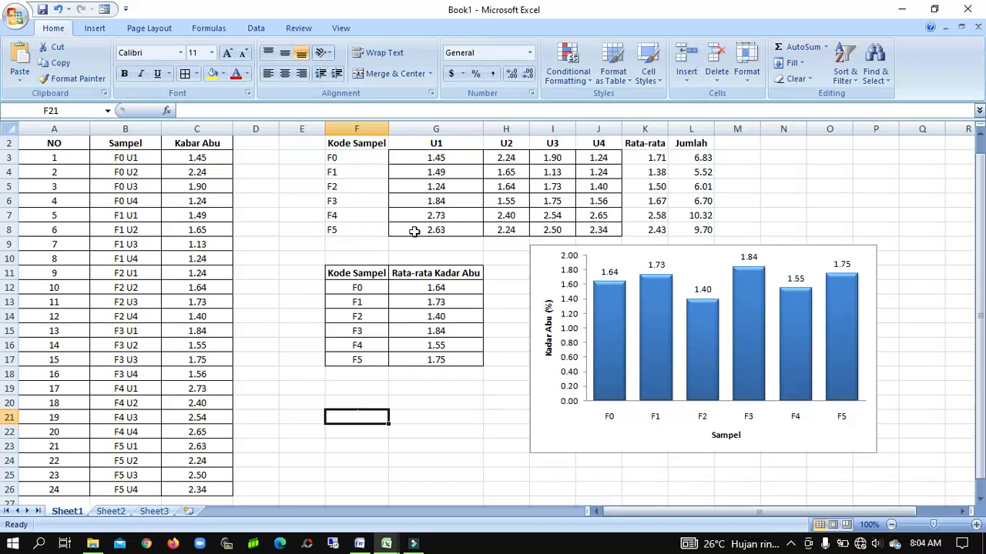
click(791, 544)
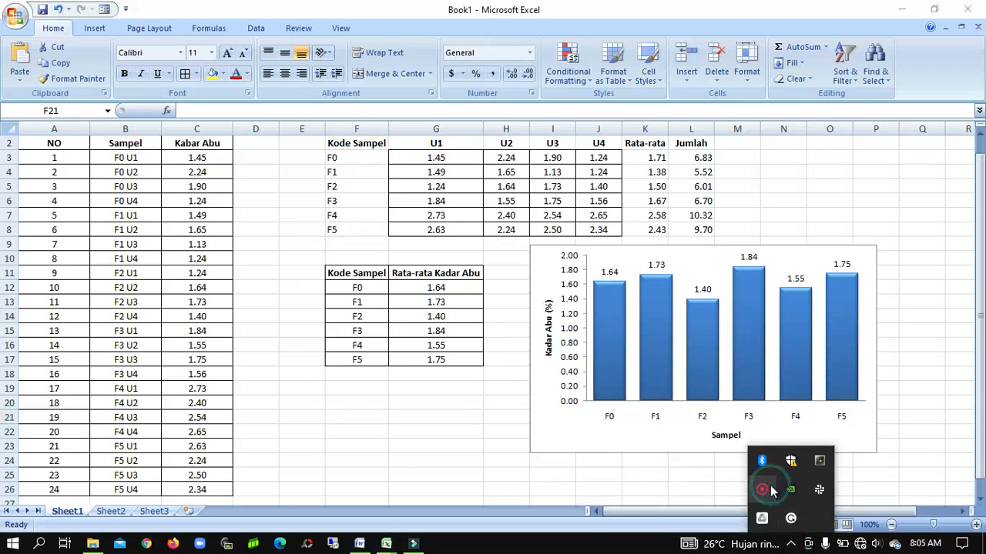
right_click(770, 485)
click(788, 495)
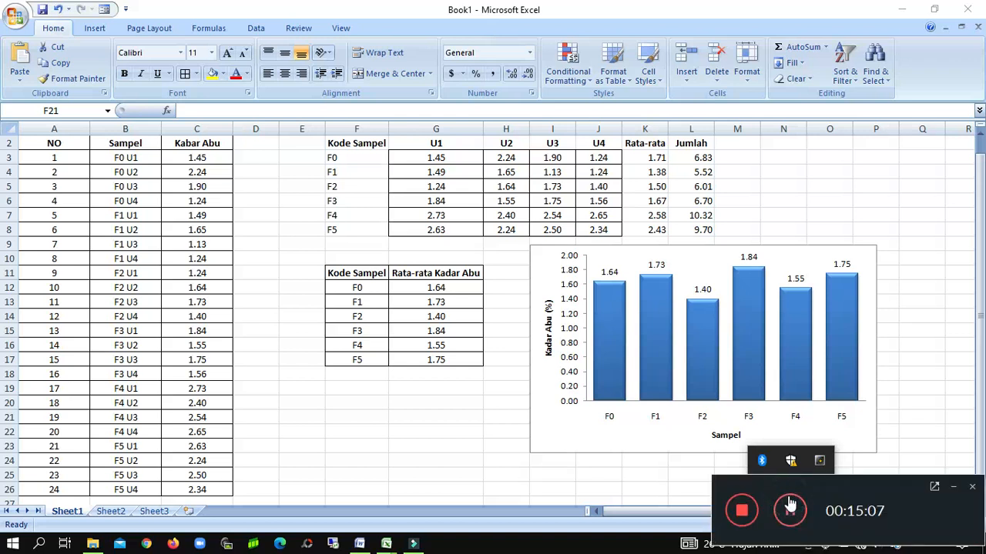
click(786, 510)
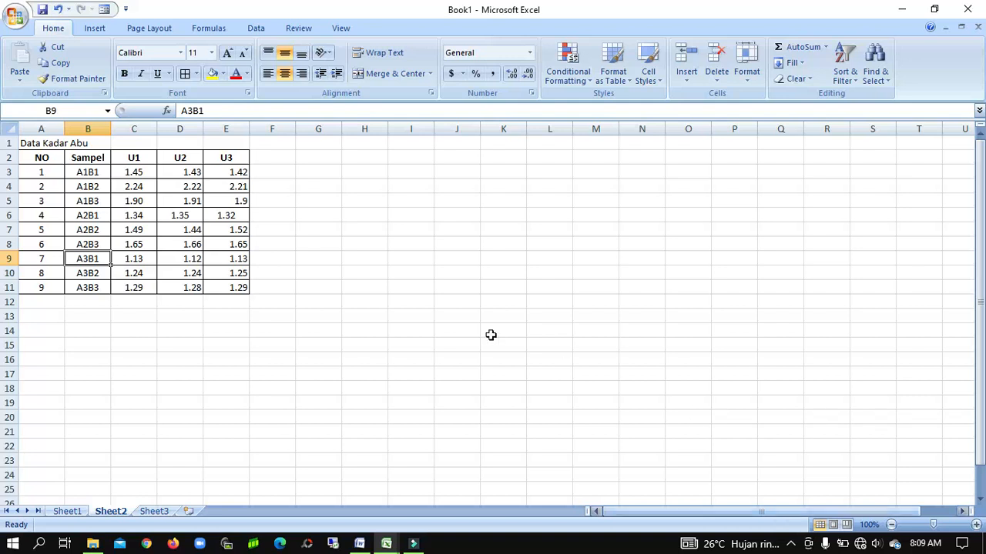
Center the U1, U2 and U3 values in C3:E11 of the ash content table.
drag(125, 168, 235, 286)
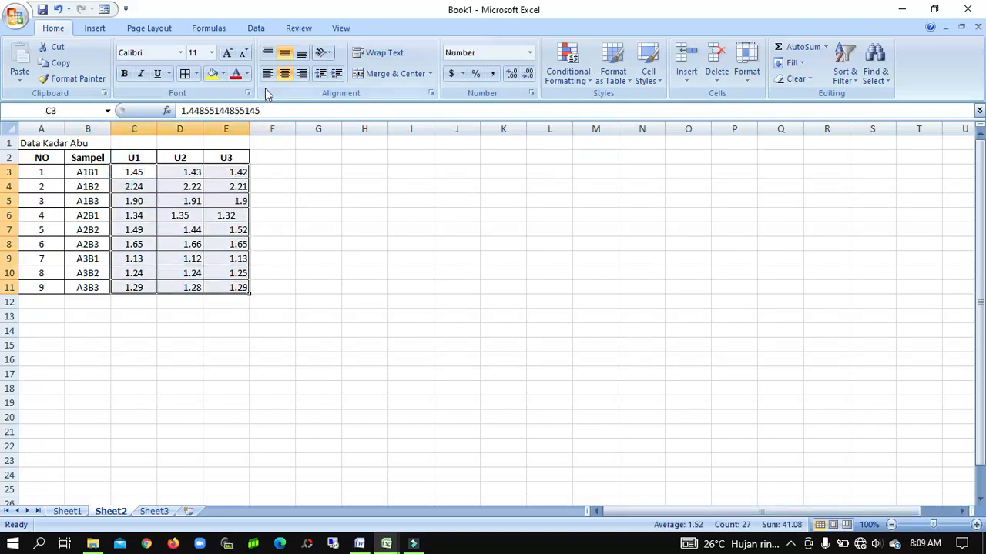
click(284, 74)
click(284, 74)
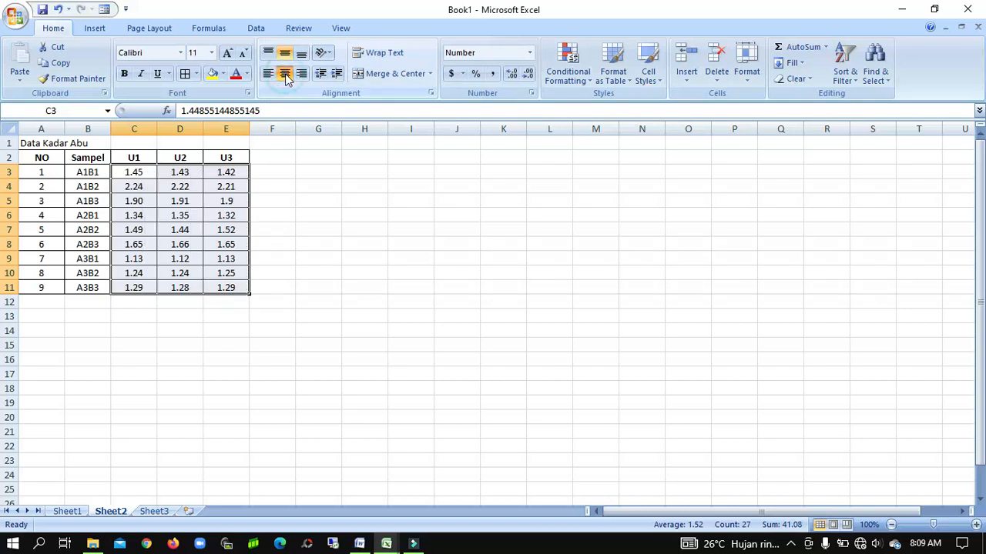
click(285, 186)
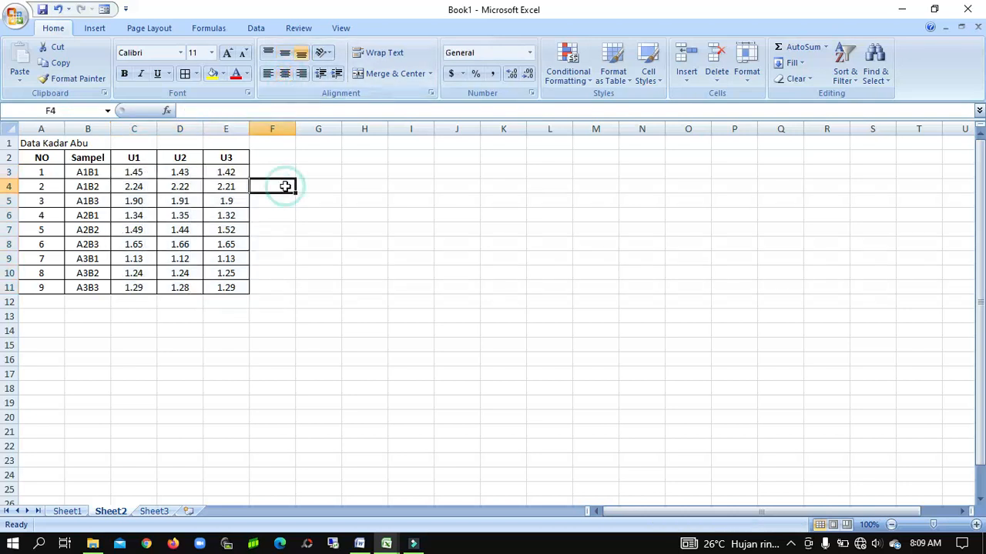
Enter the header "Suhu (A)" in cell G2 beside the ash content table.
click(100, 173)
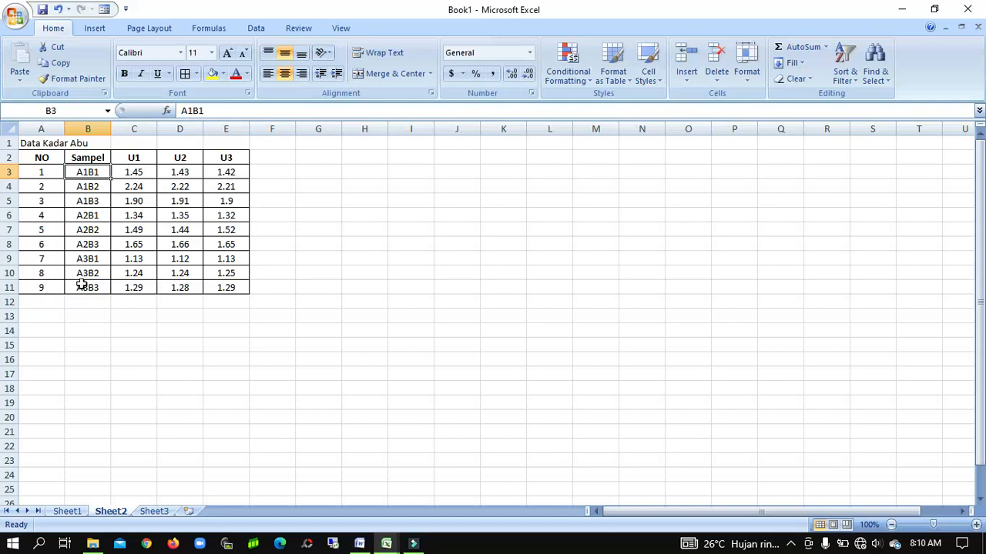
click(318, 157)
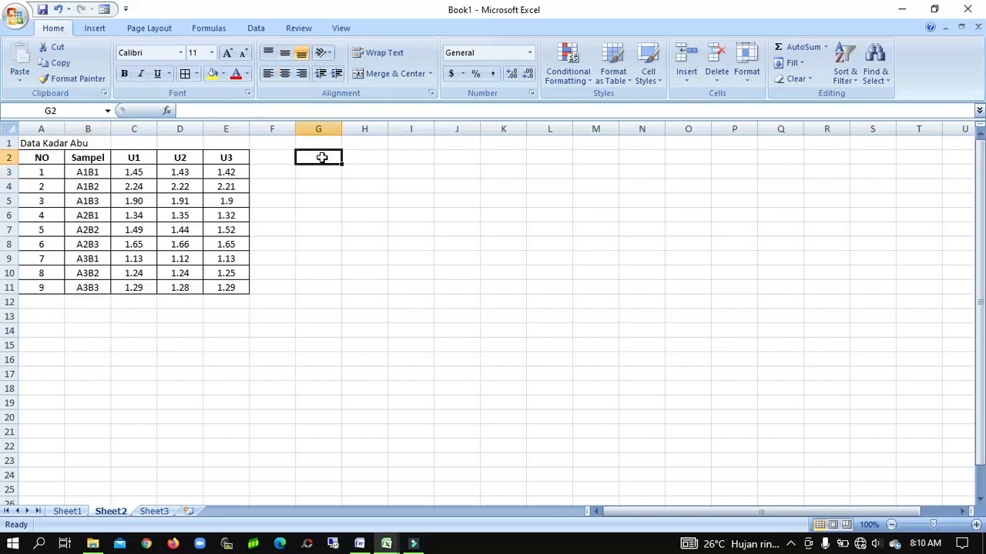
text(Suhu)
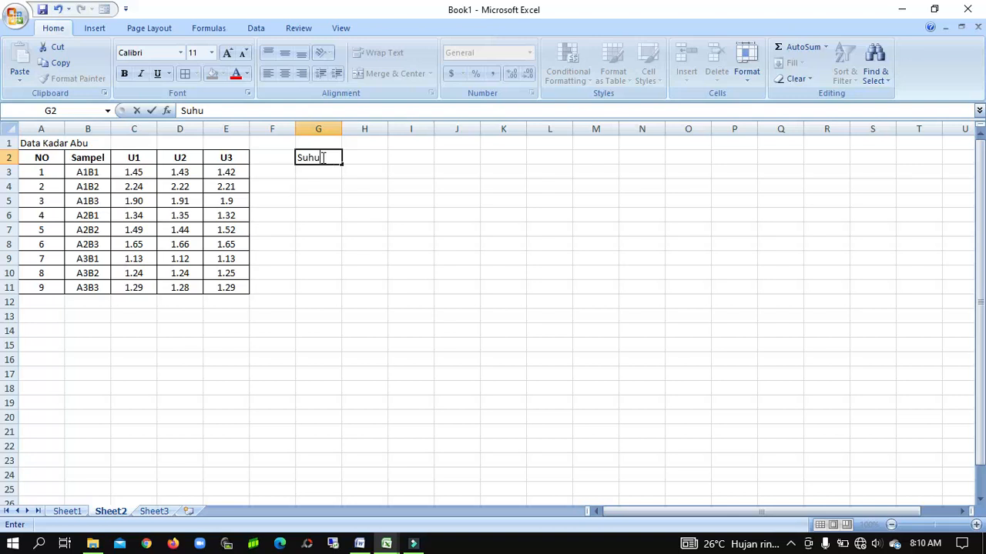
text( (A))
key(Tab)
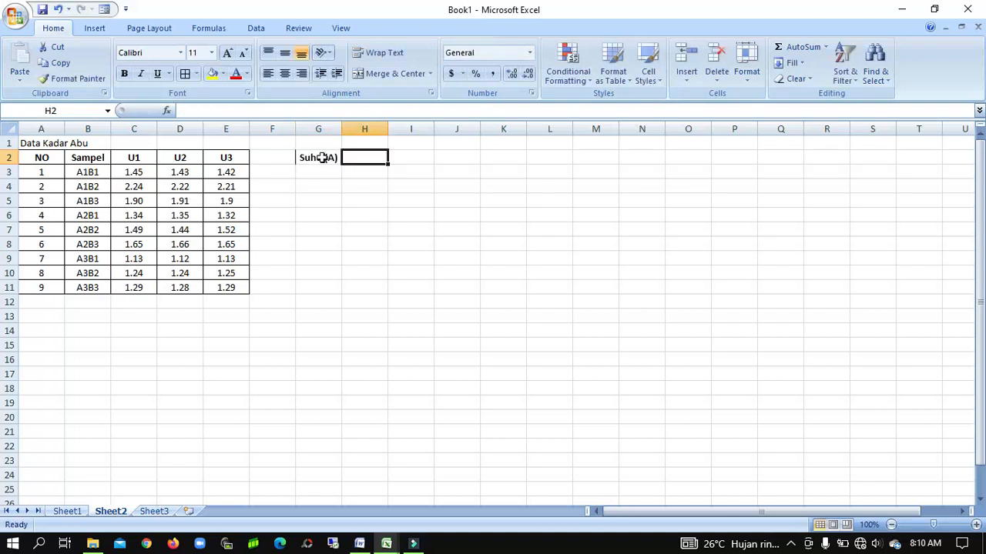
click(322, 158)
key(Down)
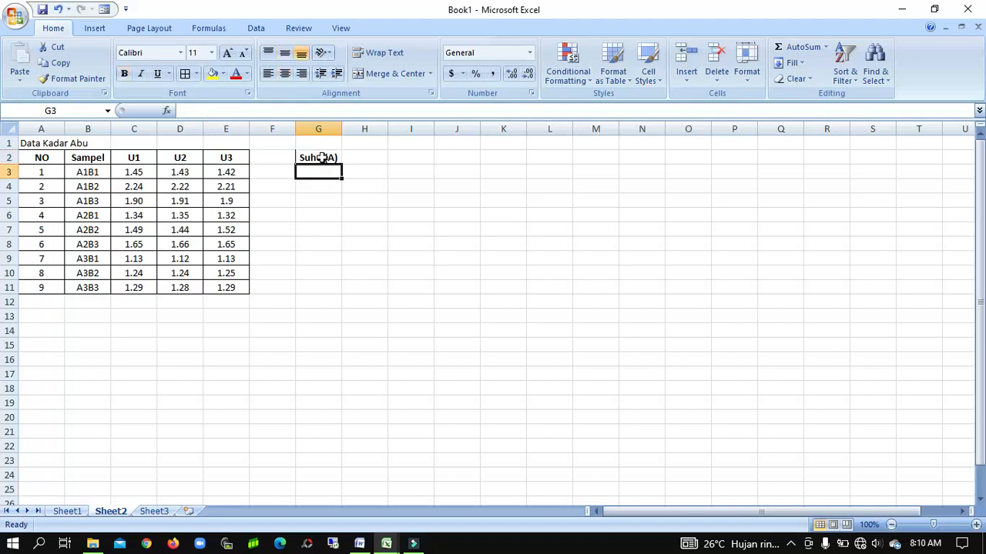
List the temperatures 50, 60 and 70 in cells G3 to G5 under the Suhu (A) header.
text(50)
key(Return)
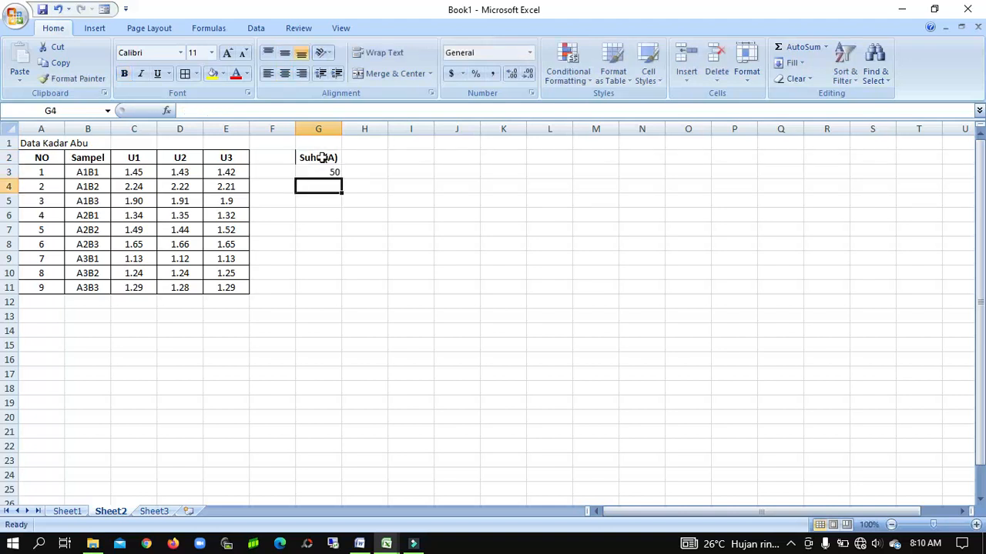
text(60)
key(Return)
text(70)
key(Return)
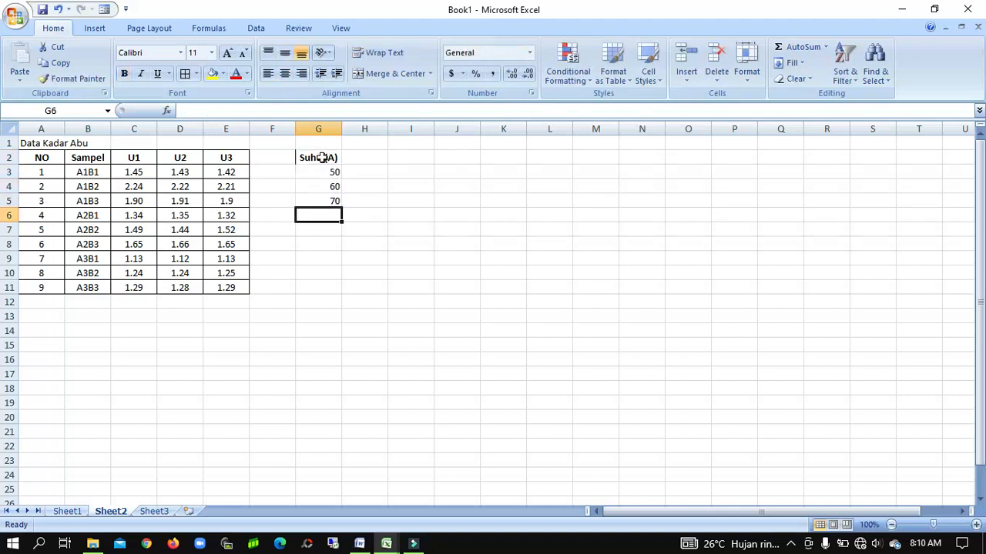
Enter the header "Lama Pengeringan" in cell H2 beside the Suhu (A) header.
key(Right)
key(Up)
key(Up)
key(Up)
key(Up)
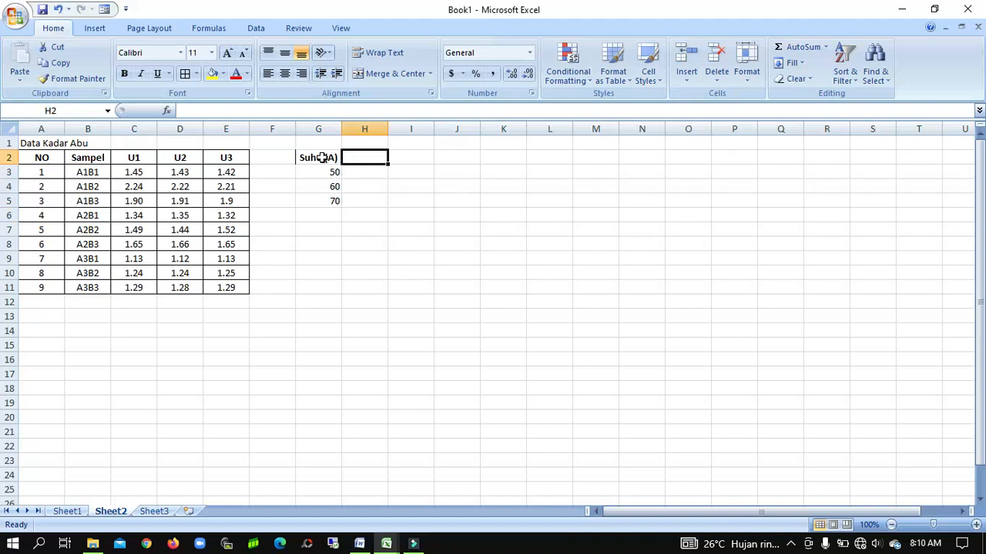
text(Lama)
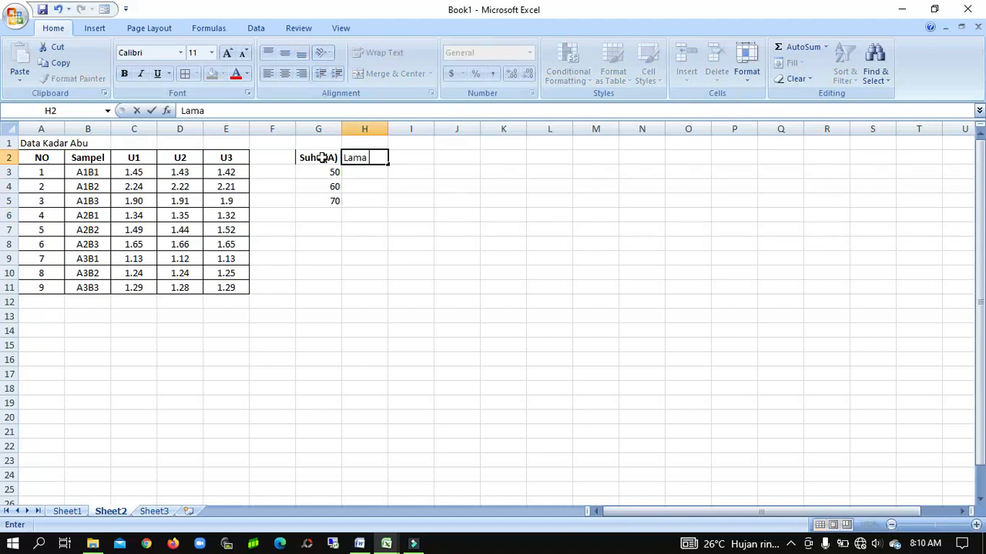
text( Pengeringan)
key(Return)
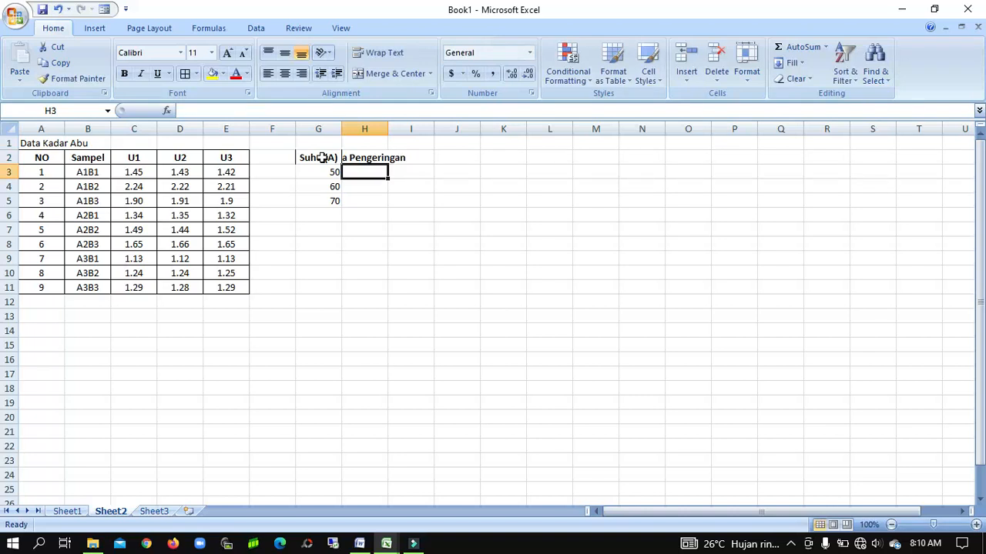
List the drying times 100, 150 and 200 in cells H3 to H5.
text(100)
key(Return)
text(15)
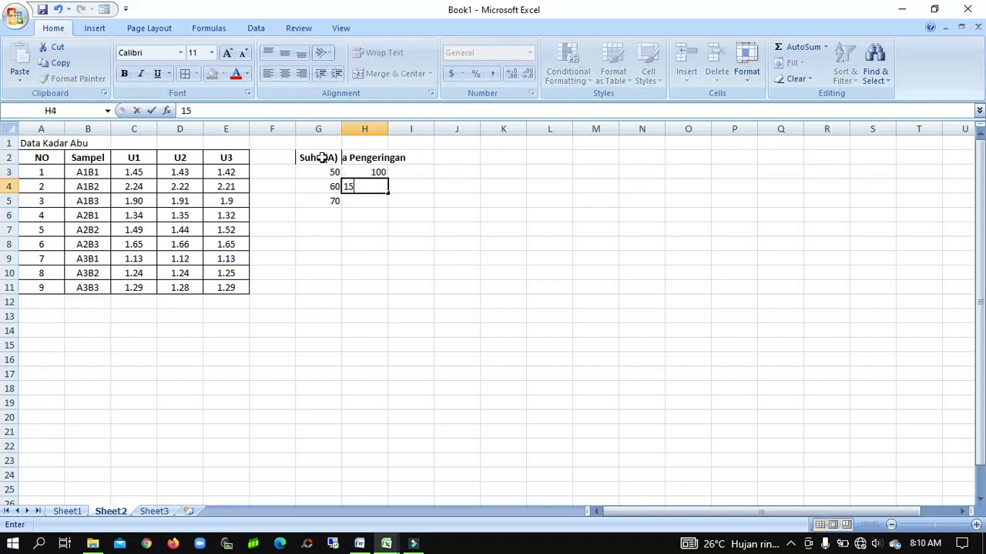
text(0)
key(Return)
text(200)
key(Return)
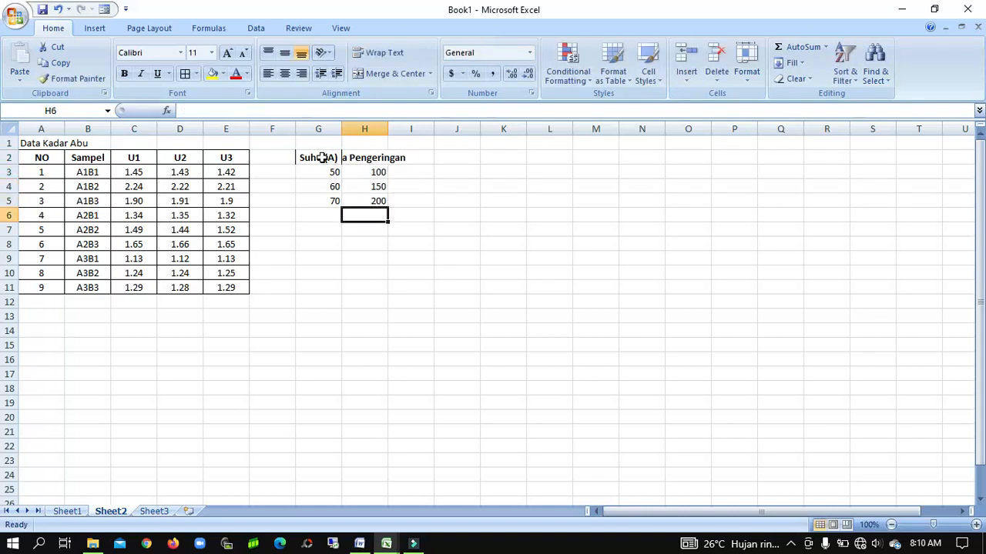
Add "(B)" to the end of the Lama Pengeringan header in H2.
click(365, 157)
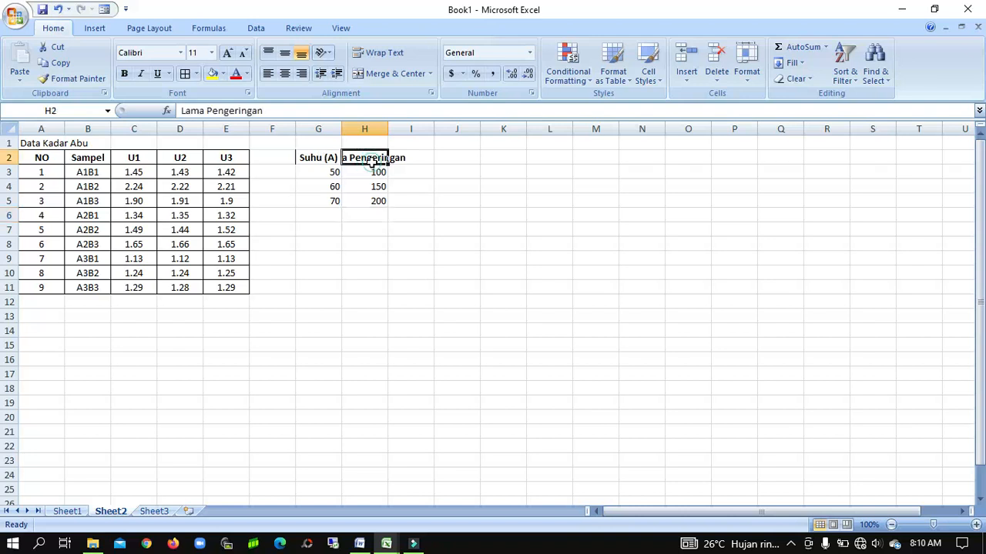
click(413, 111)
text((B))
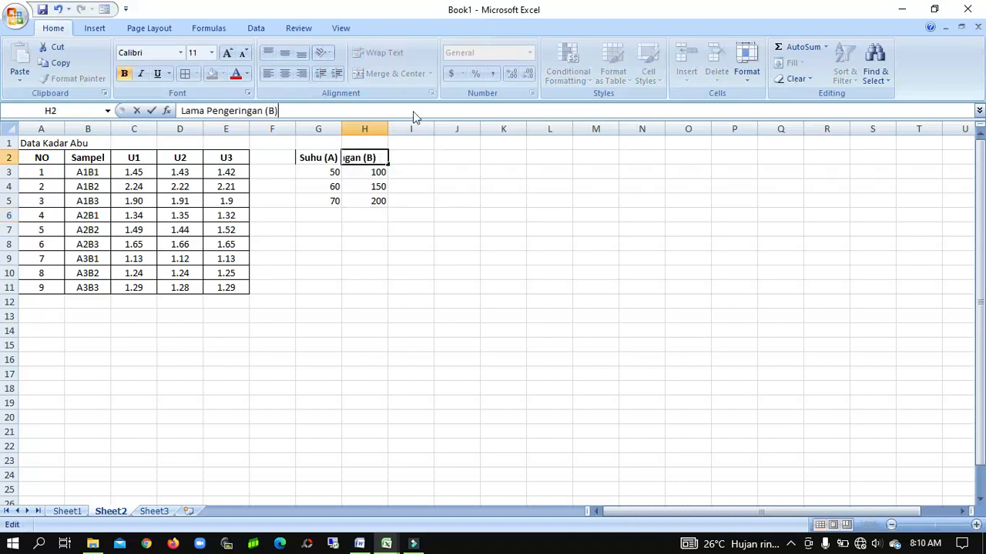
key(Return)
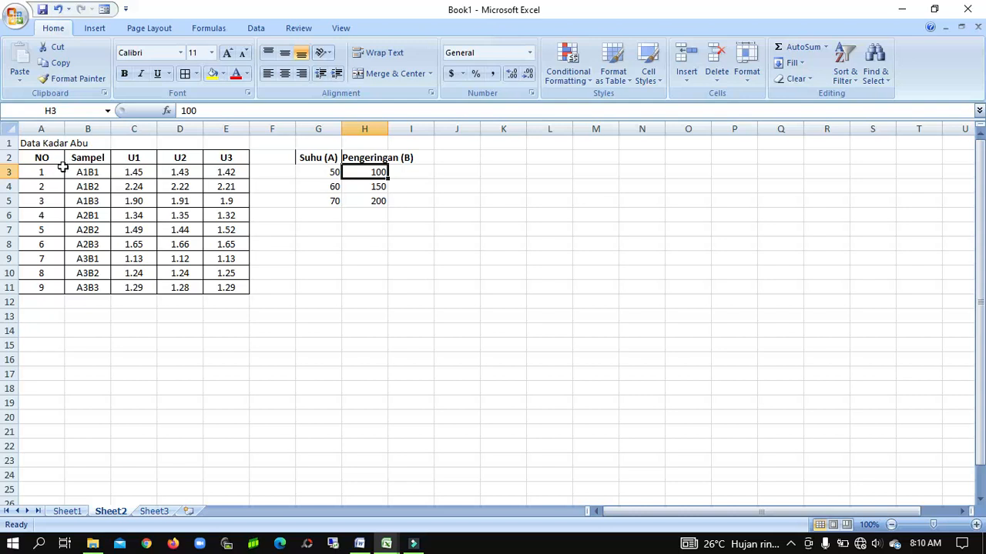
click(87, 171)
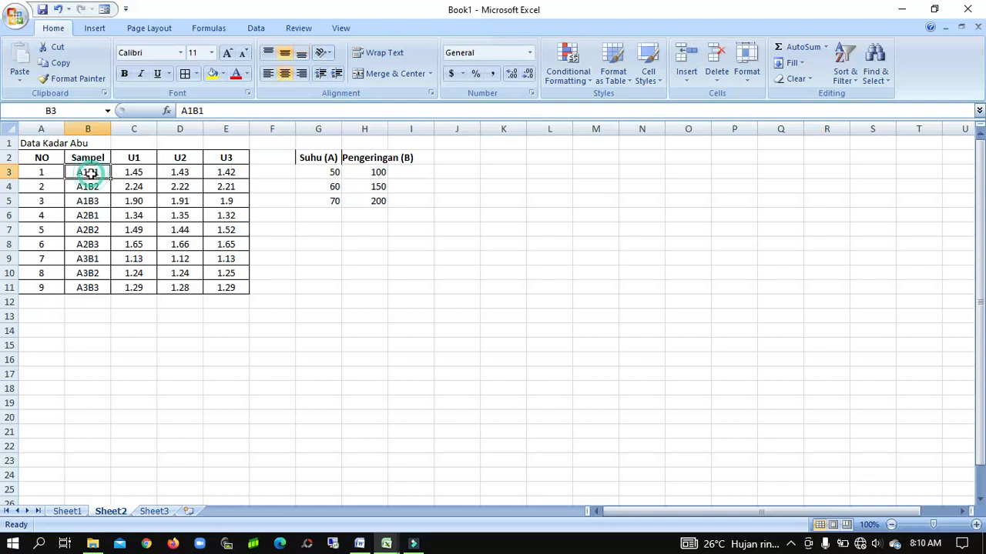
click(327, 223)
click(334, 169)
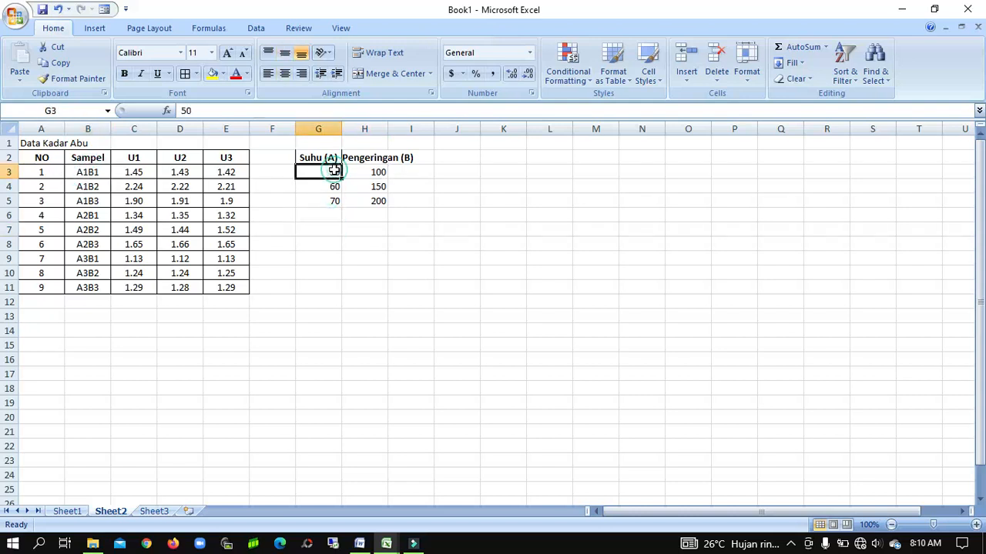
click(378, 176)
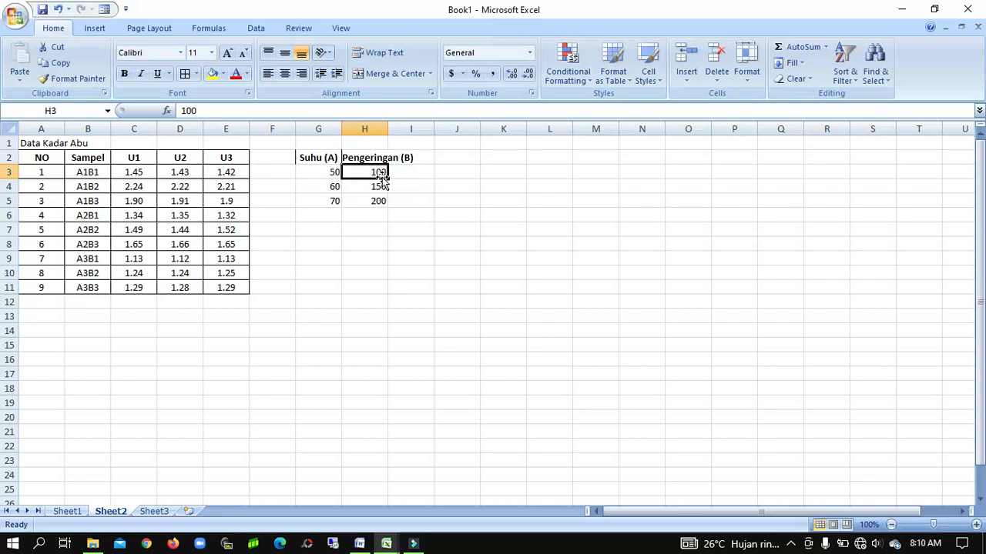
click(335, 174)
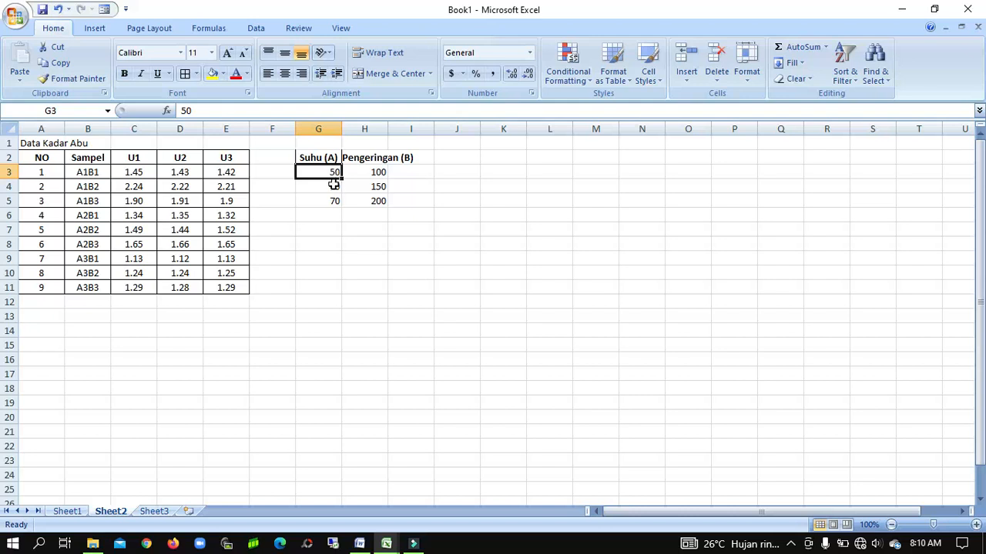
Space out the temperatures by moving 60 to G6 and 70 to G9.
drag(333, 186, 331, 213)
key(ctrl+c)
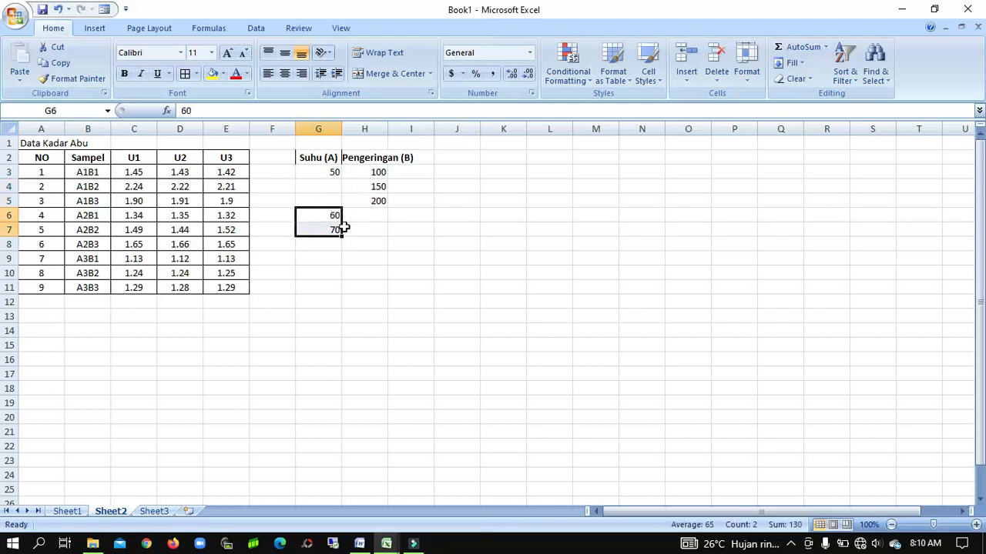
click(332, 228)
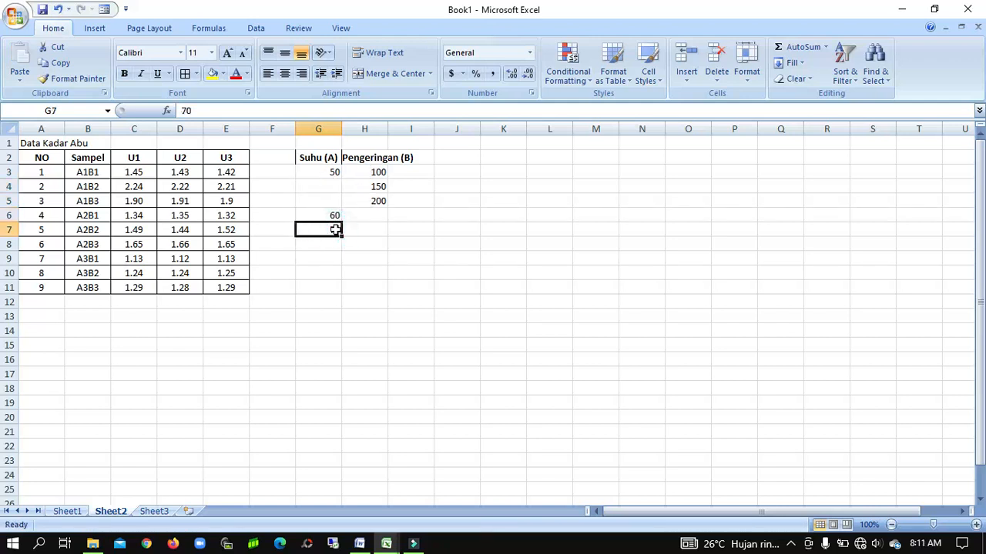
drag(335, 229, 334, 257)
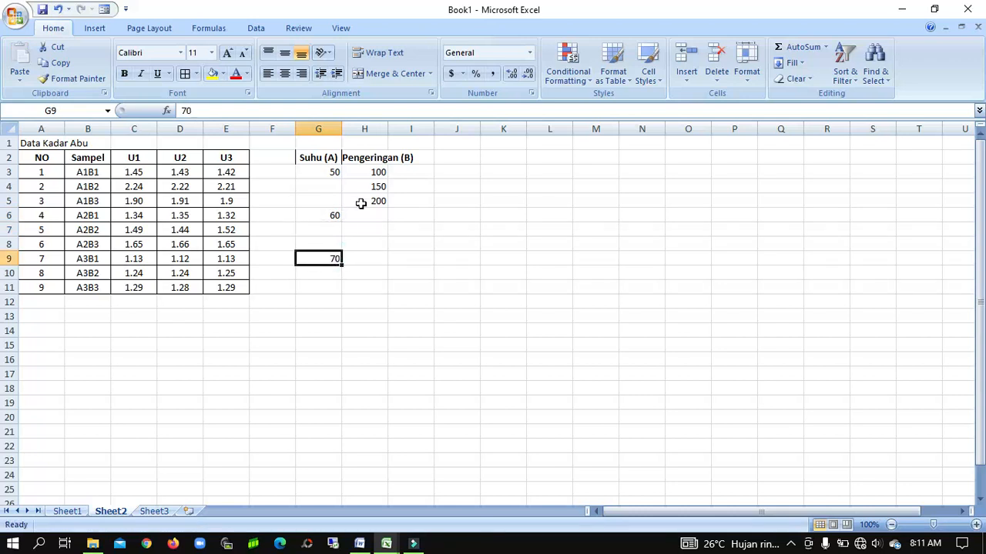
Copy the drying times in H3:H5 to H6:H8 and H9:H11 so each temperature has its own set.
drag(379, 179, 380, 202)
key(ctrl+c)
key(ctrl+Down)
key(Down)
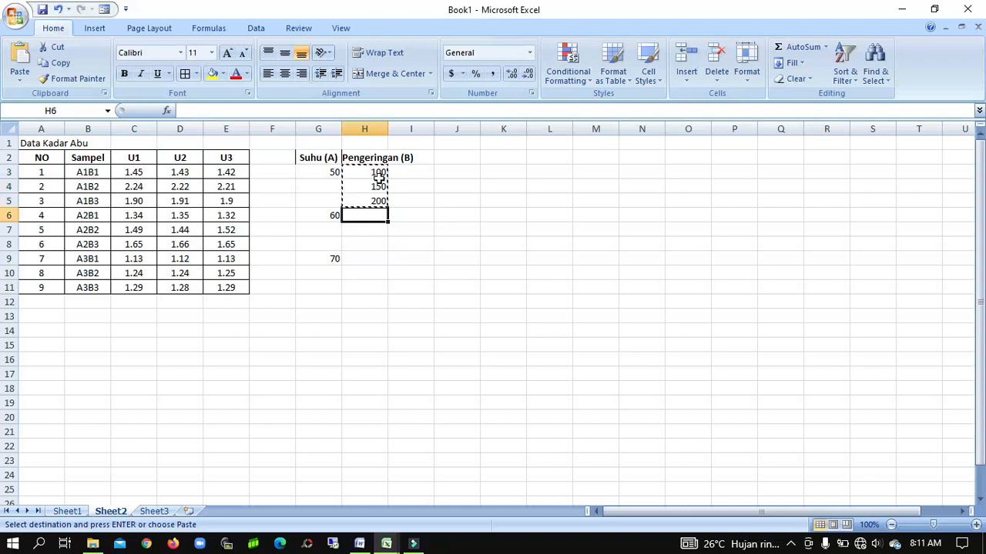
key(ctrl+v)
key(Down)
key(Down)
key(Down)
key(Down)
key(Up)
key(ctrl+v)
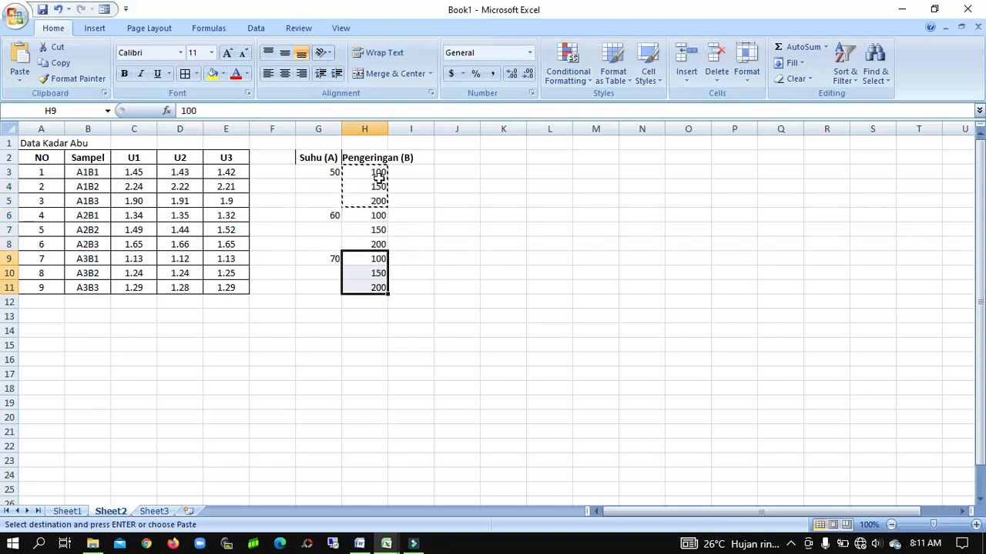
key(Down)
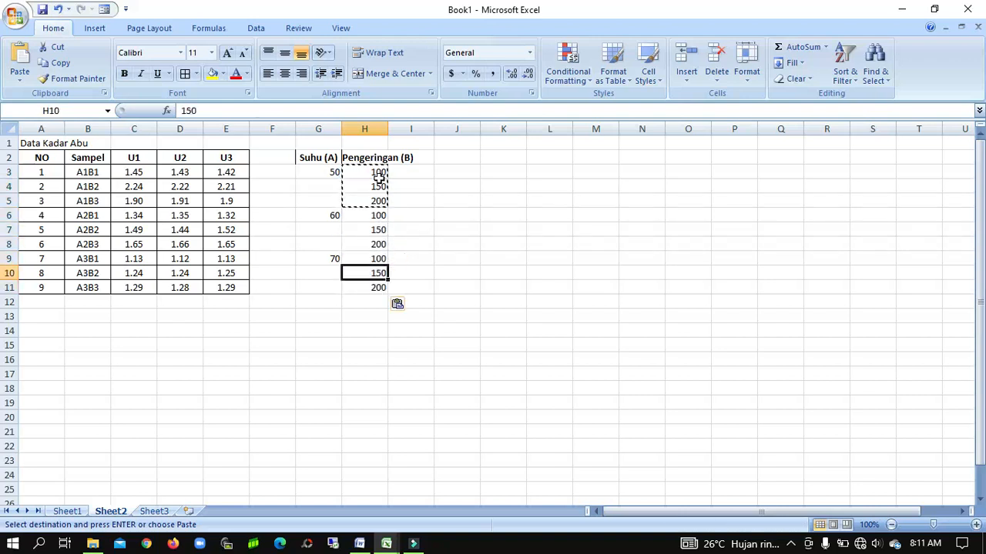
Move the Suhu and Lama Pengeringan table from G2:I11 to below the ash content data, starting at A14.
click(328, 171)
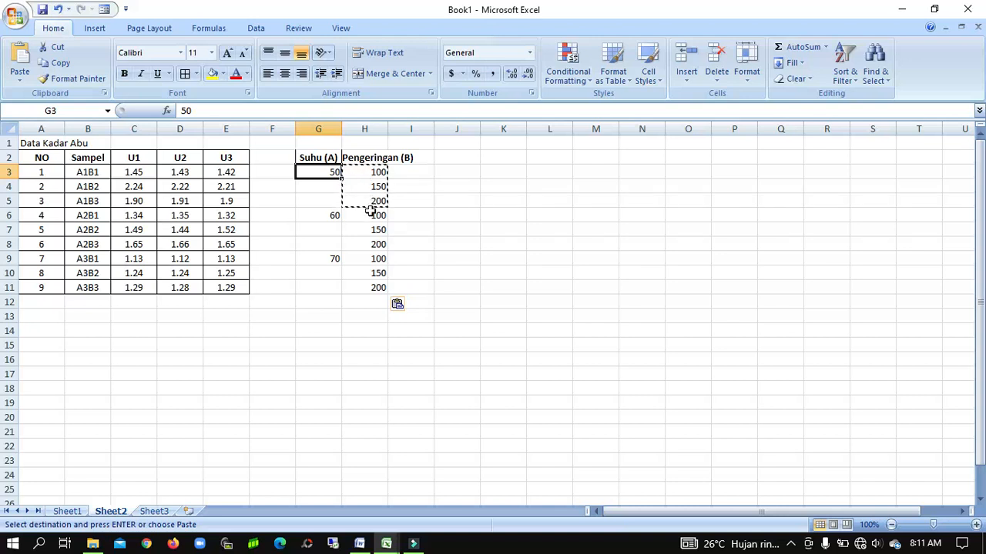
click(312, 218)
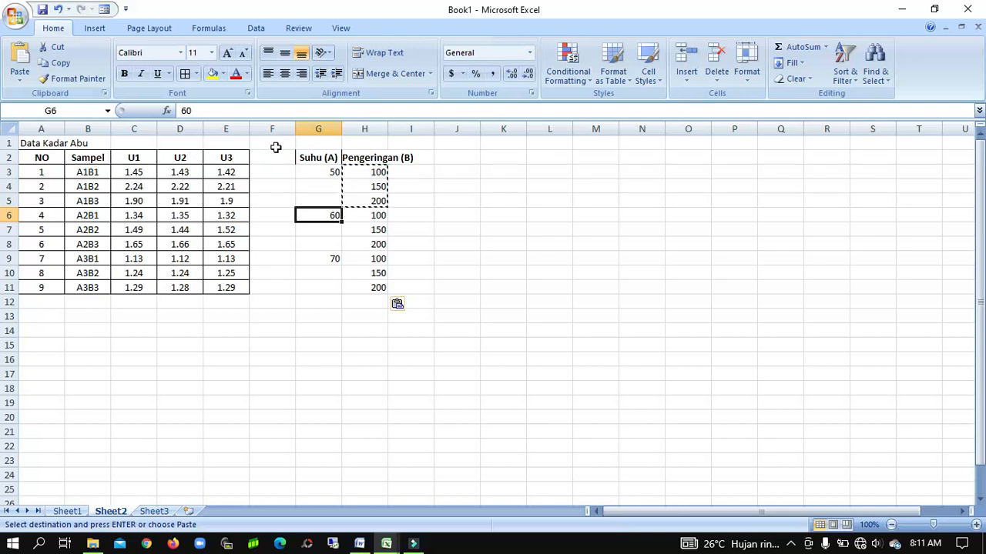
drag(306, 158, 393, 294)
key(ctrl+c)
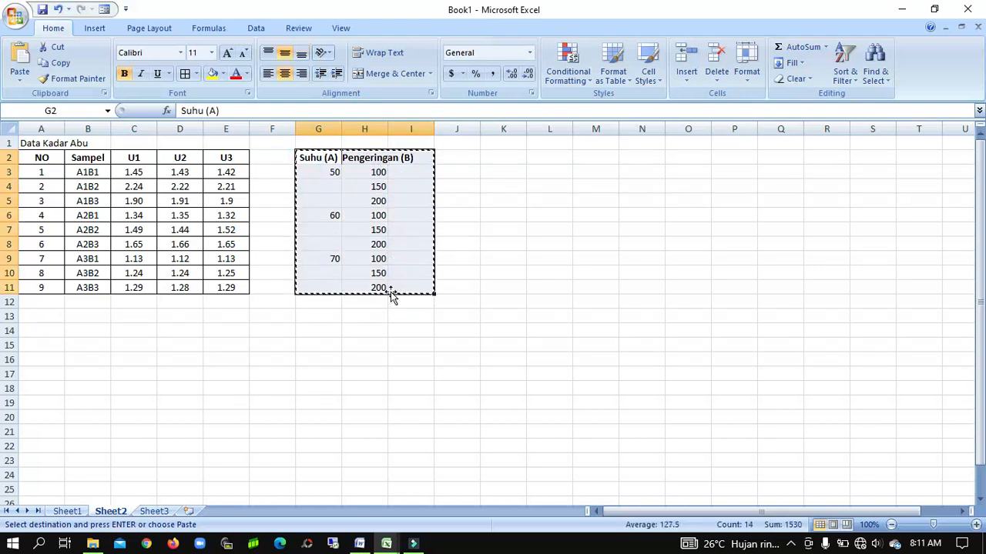
click(45, 327)
key(Return)
Sum U1 to U3 for the first sample in F3 with =SUM(C3:E3) and fill the formula through F11.
click(206, 173)
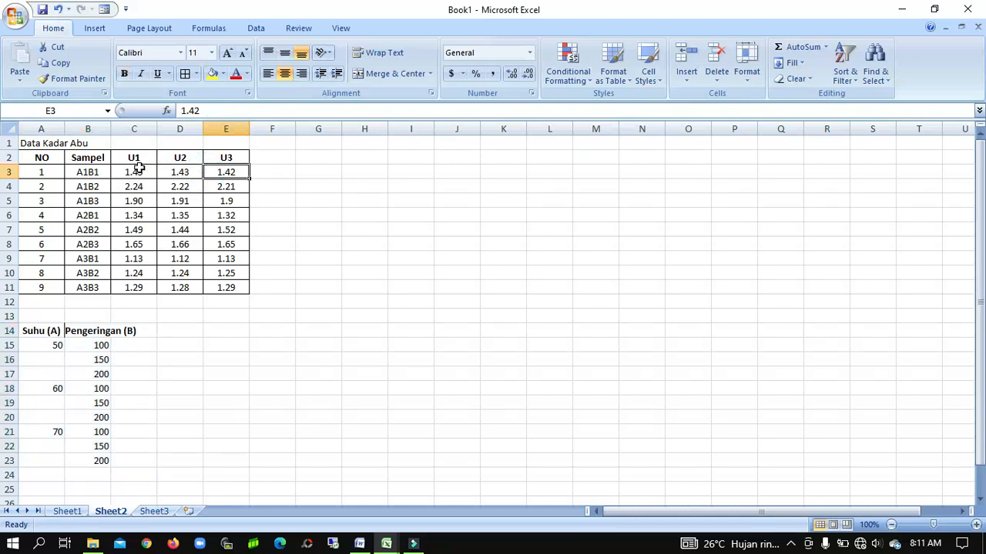
drag(138, 169, 277, 179)
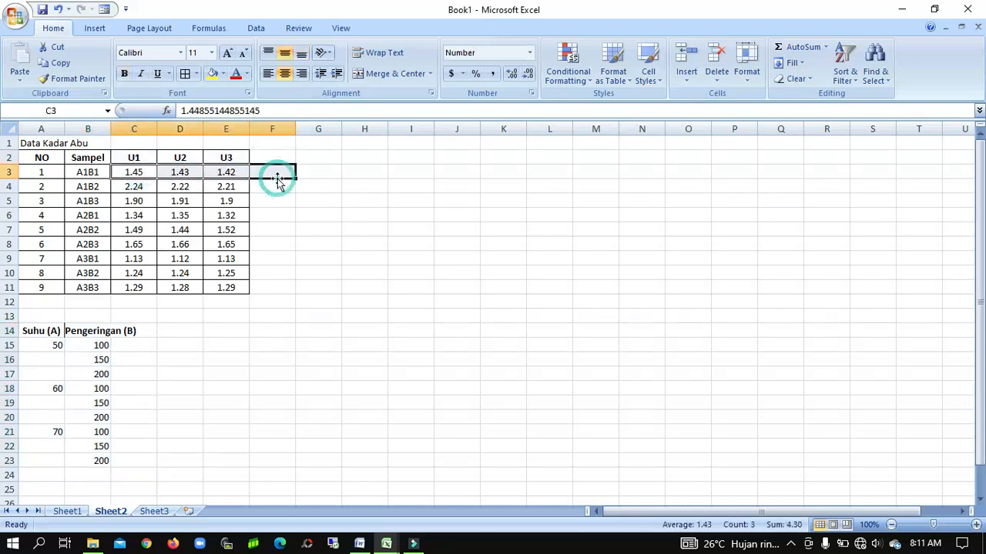
click(275, 175)
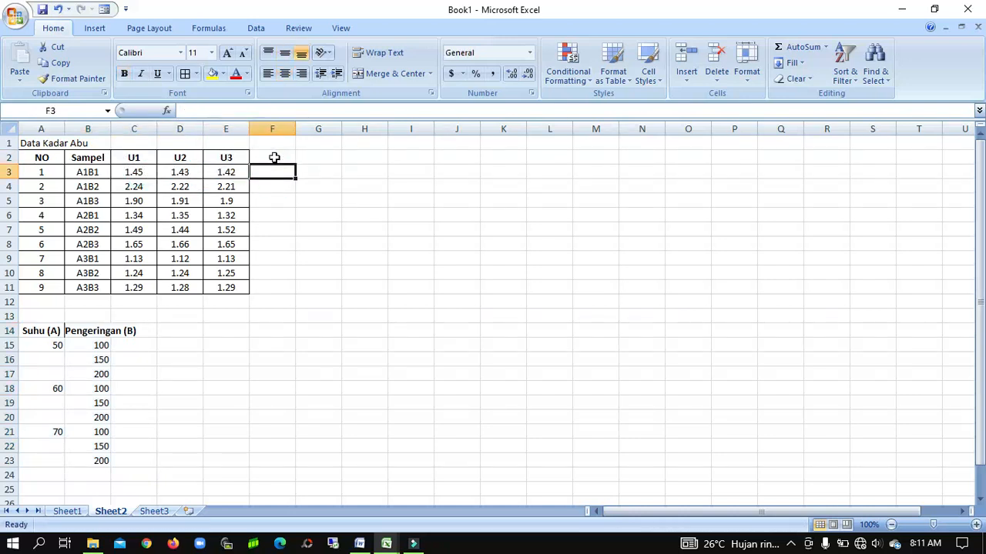
text(=sum()
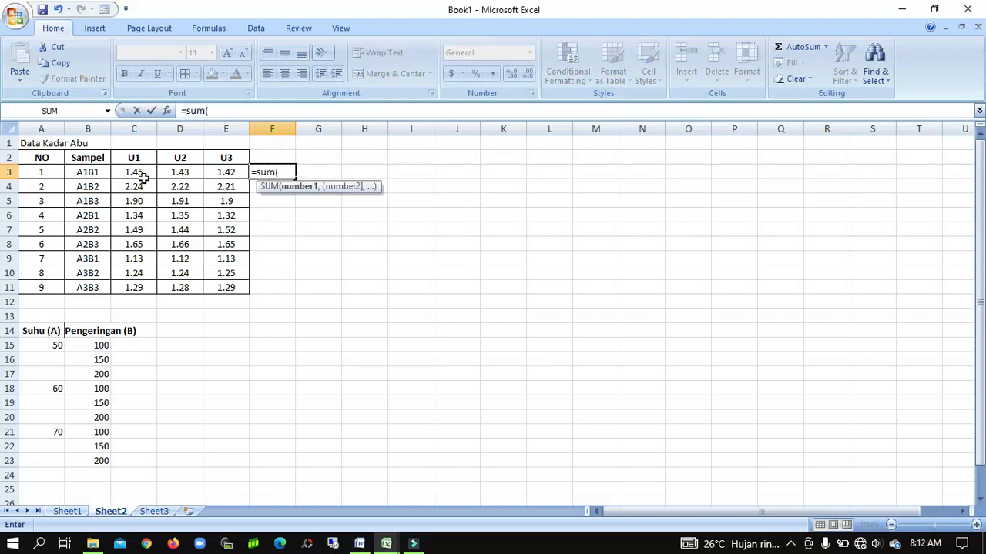
drag(132, 176, 226, 175)
key(Return)
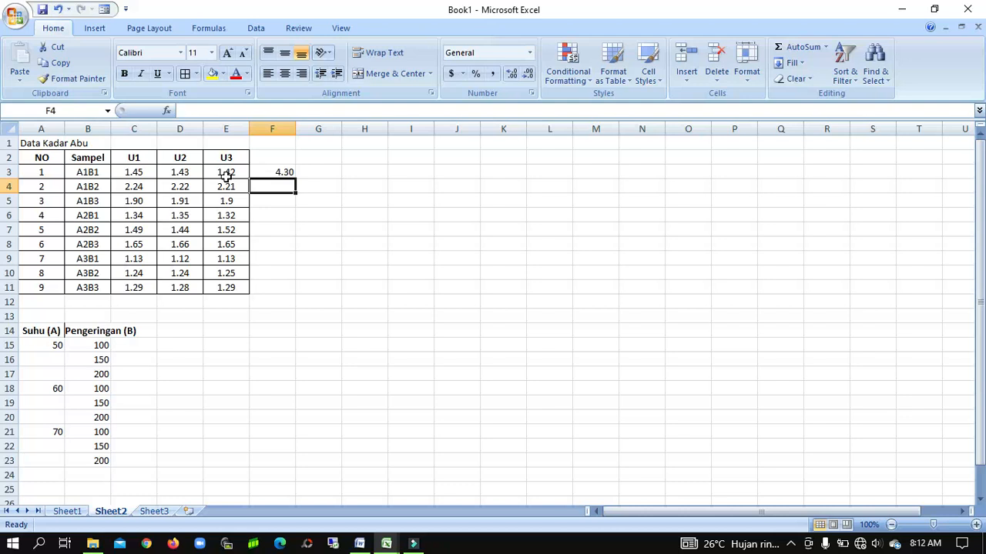
click(270, 169)
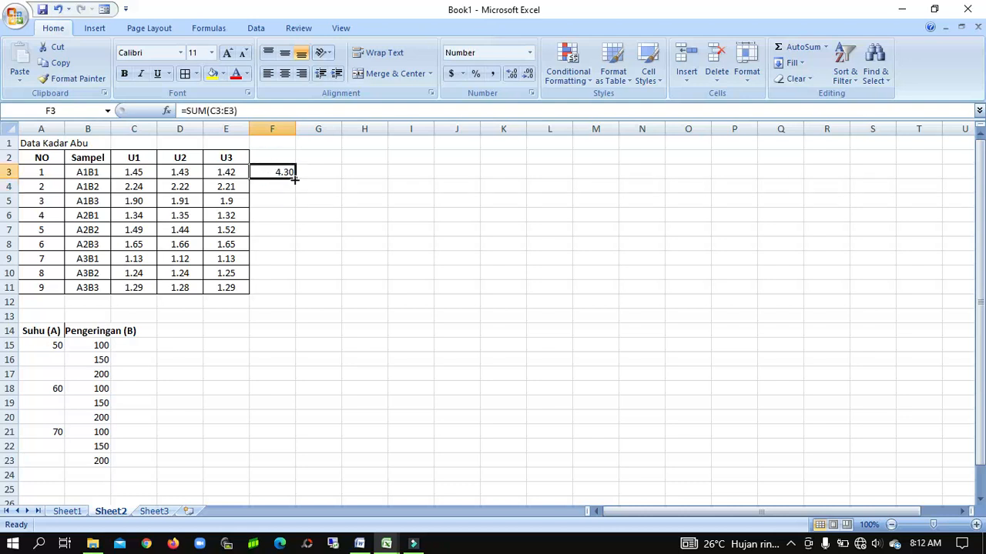
double_click(294, 179)
Average U1 to U3 for the first sample in G3 with =AVERAGE(C3:E3) and fill the formula through G11.
click(308, 172)
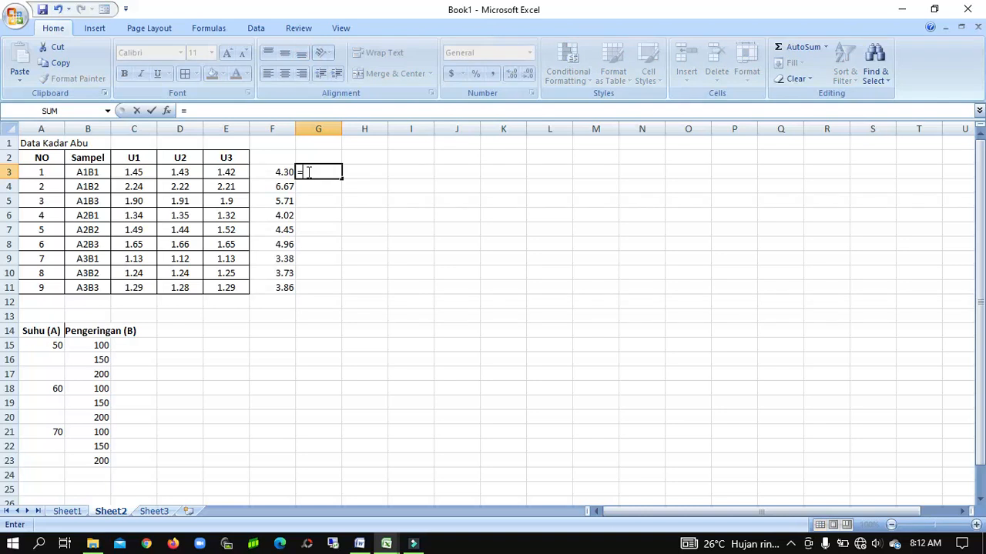
text(=average)
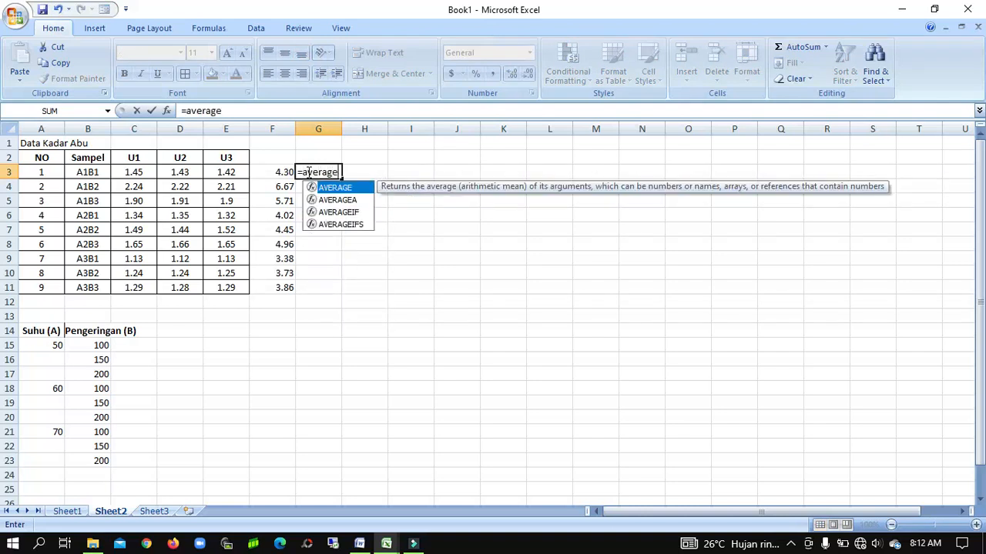
text(()
drag(152, 171, 225, 172)
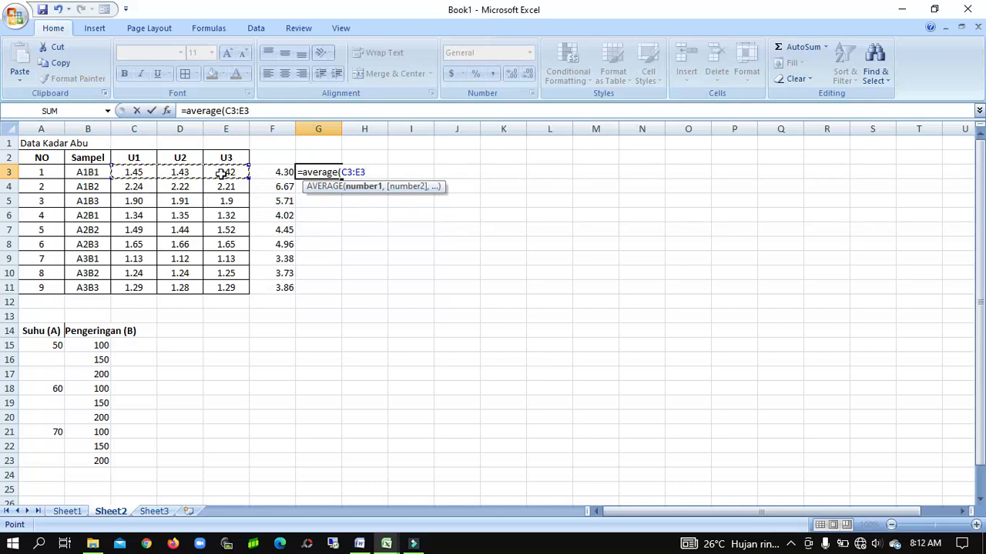
key(Return)
click(329, 174)
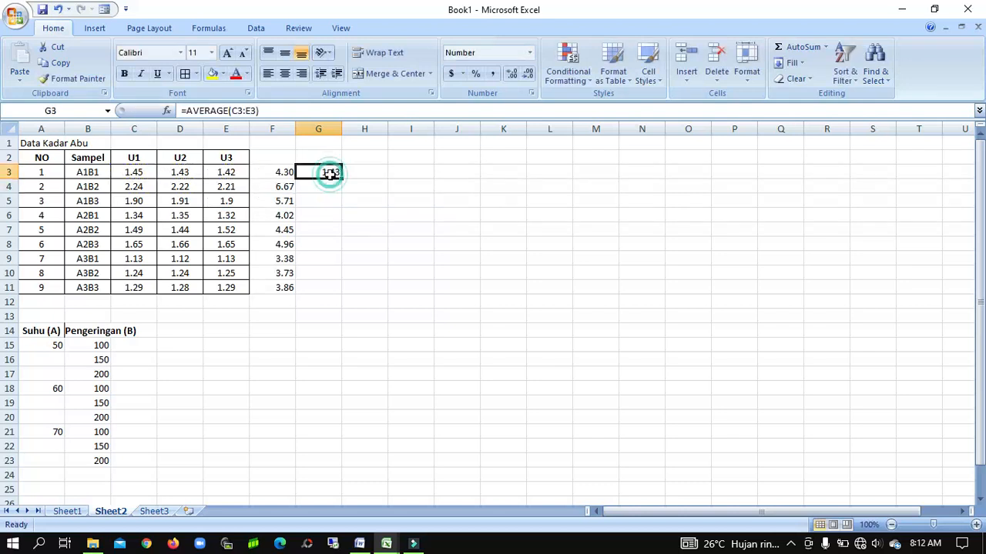
double_click(342, 177)
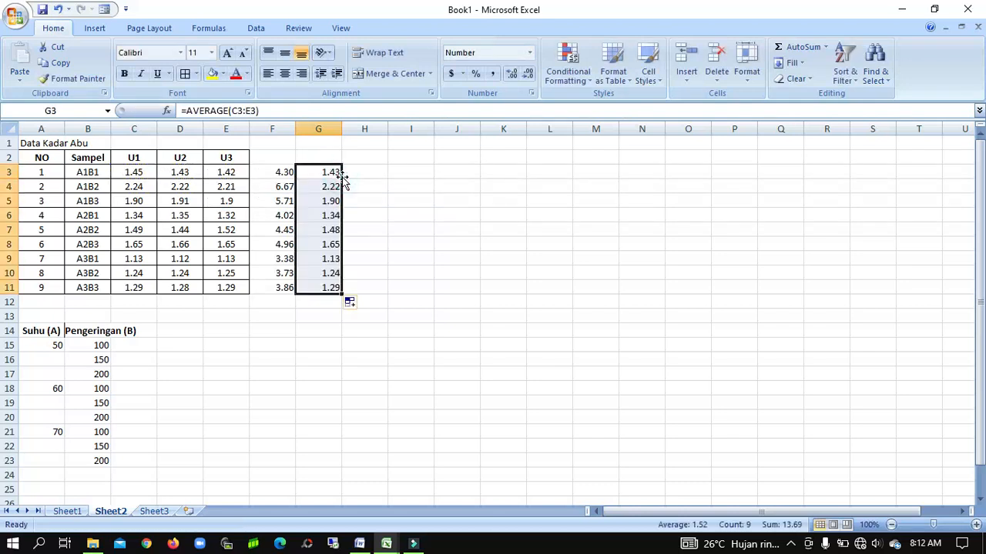
click(359, 177)
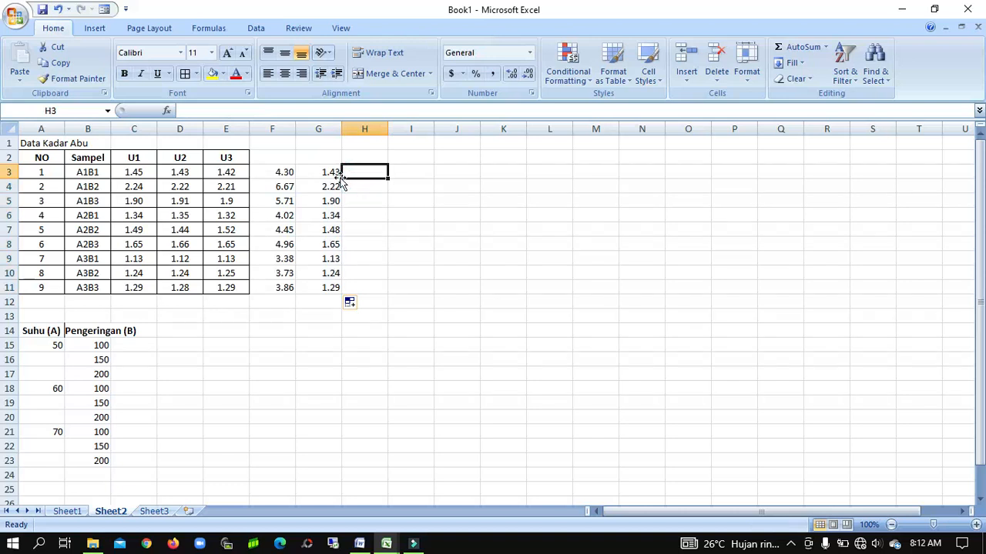
click(316, 171)
Enter the column headers Jumlah in F2 and Rata-rata in G2.
click(284, 158)
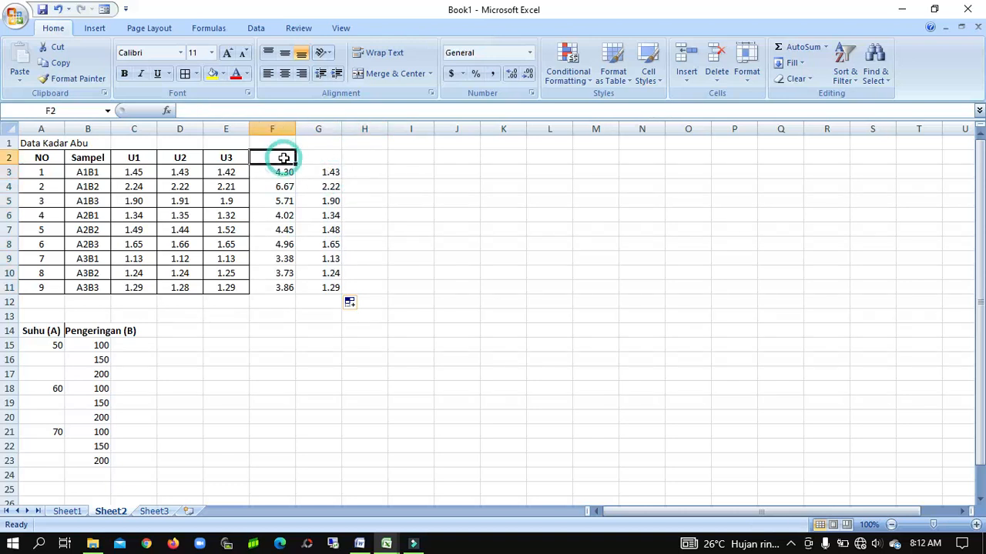
text(Jumlah)
key(Tab)
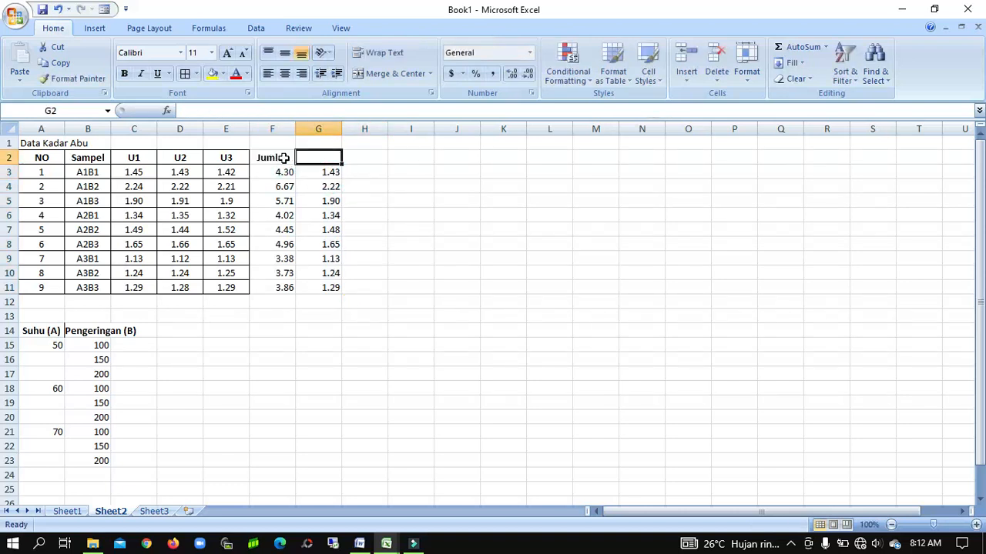
text(Rata-rata)
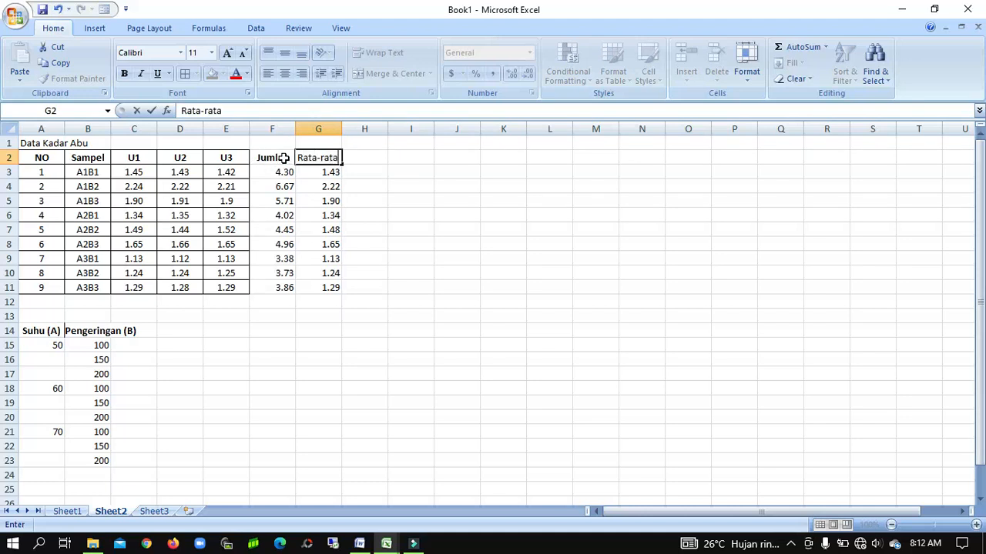
key(Return)
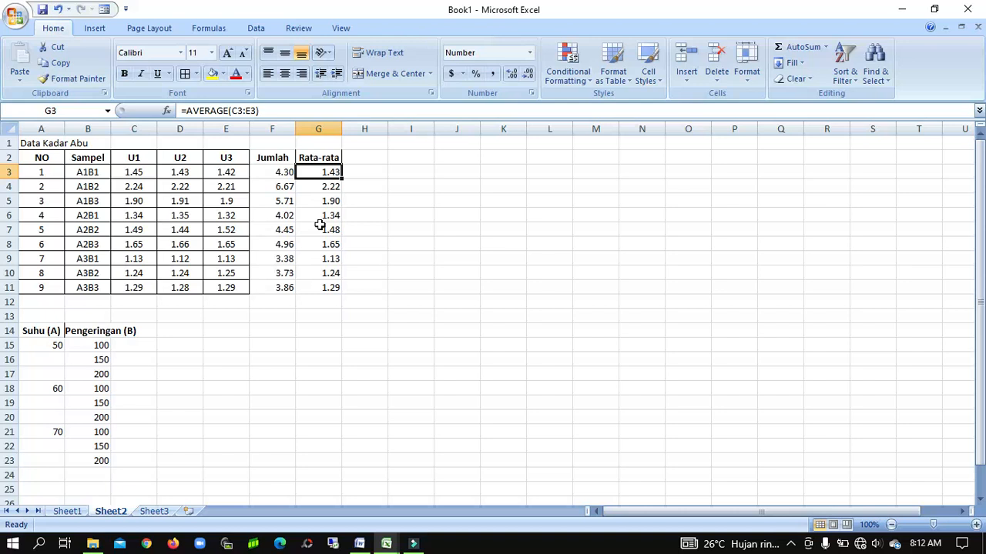
Try to copy the averages in G3:G11 into the lower table starting at C15, and undo the paste.
click(344, 173)
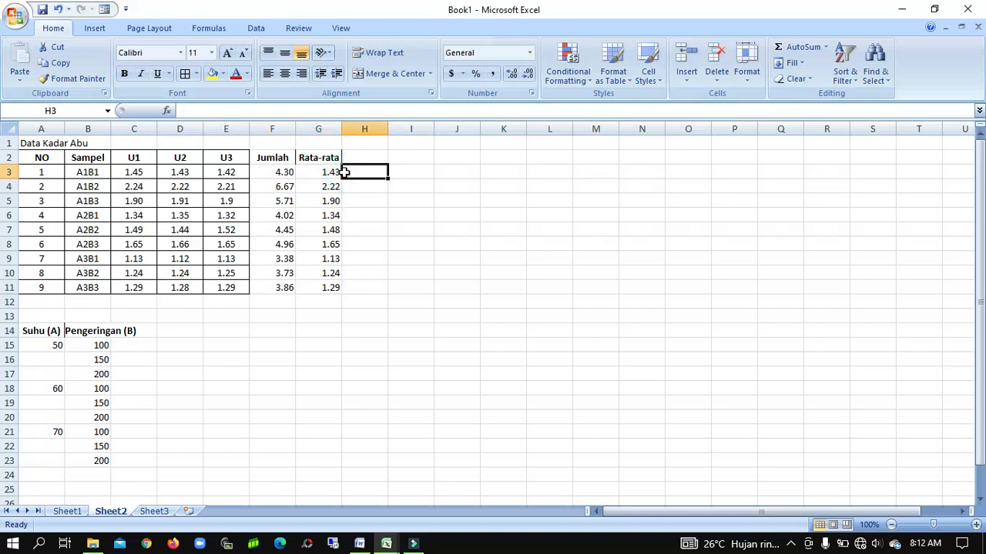
click(334, 171)
key(ctrl+shift+Down)
key(ctrl+c)
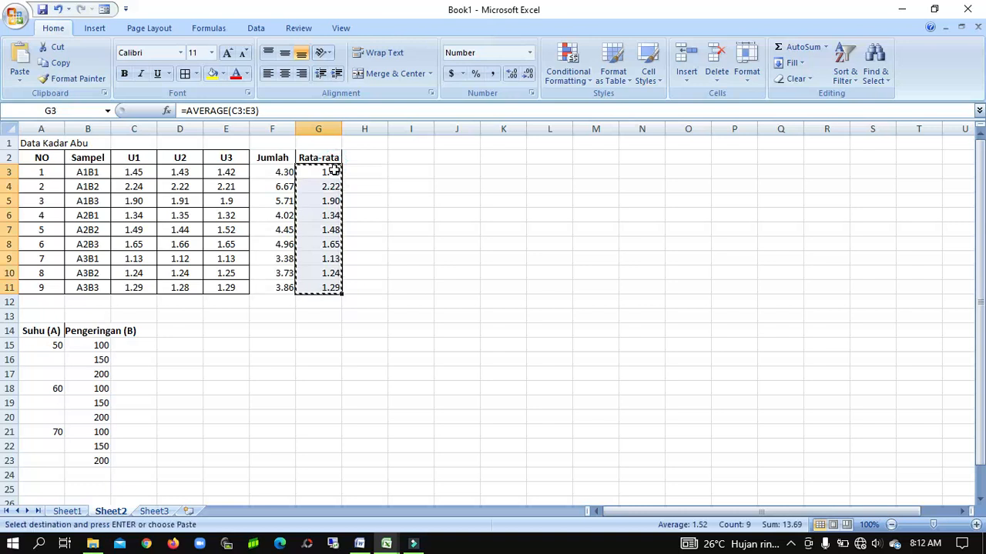
click(126, 347)
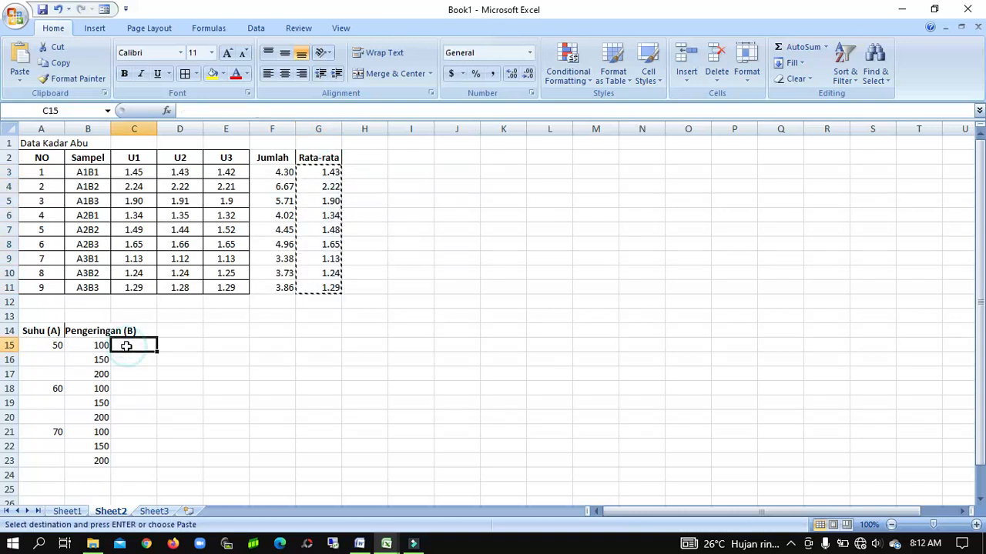
key(ctrl+v)
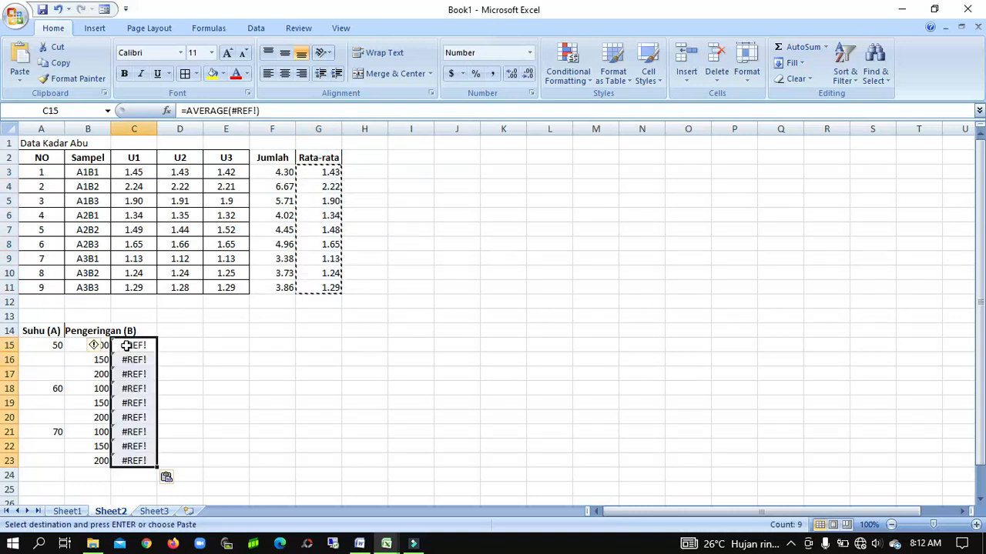
key(ctrl+z)
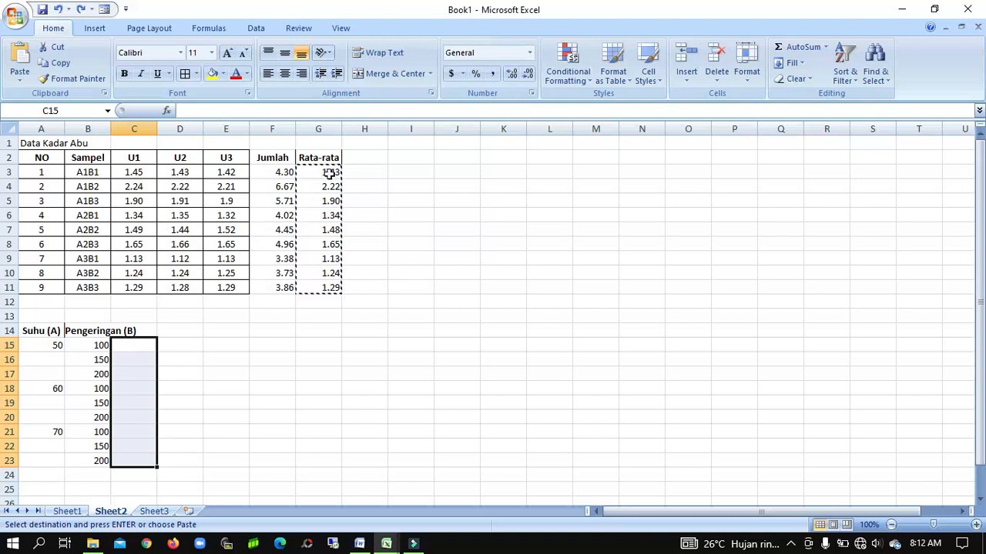
Widen column B to fit the full Lama Pengeringan (B) header.
click(329, 173)
key(ctrl+shift+Down)
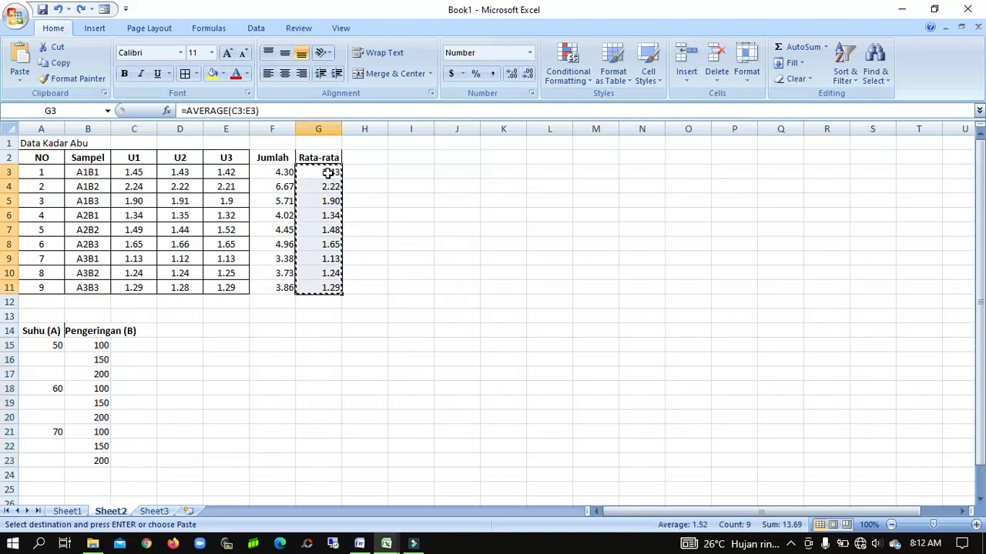
double_click(111, 129)
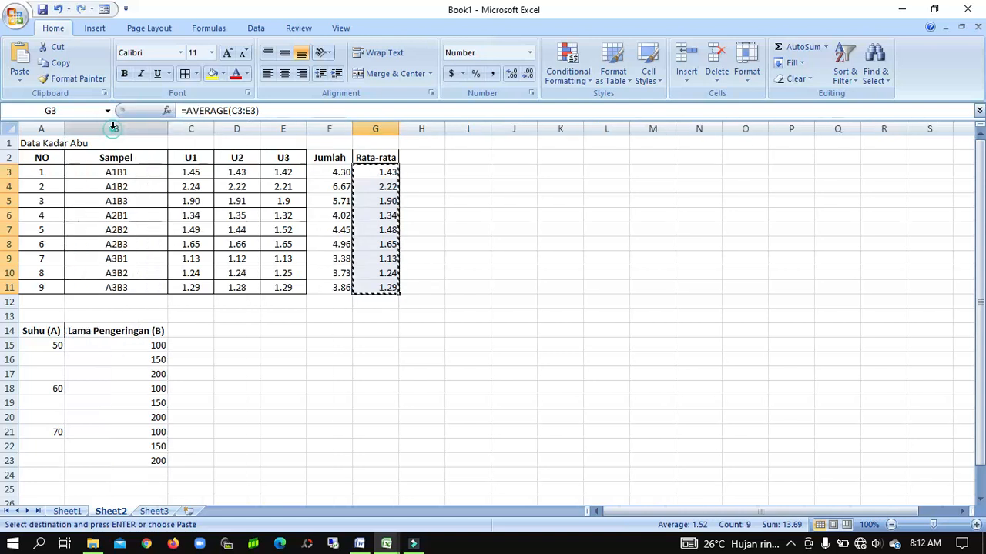
Try a regular paste of the Rata-rata values into C15:C23 again, and clear the pasted cells.
right_click(391, 173)
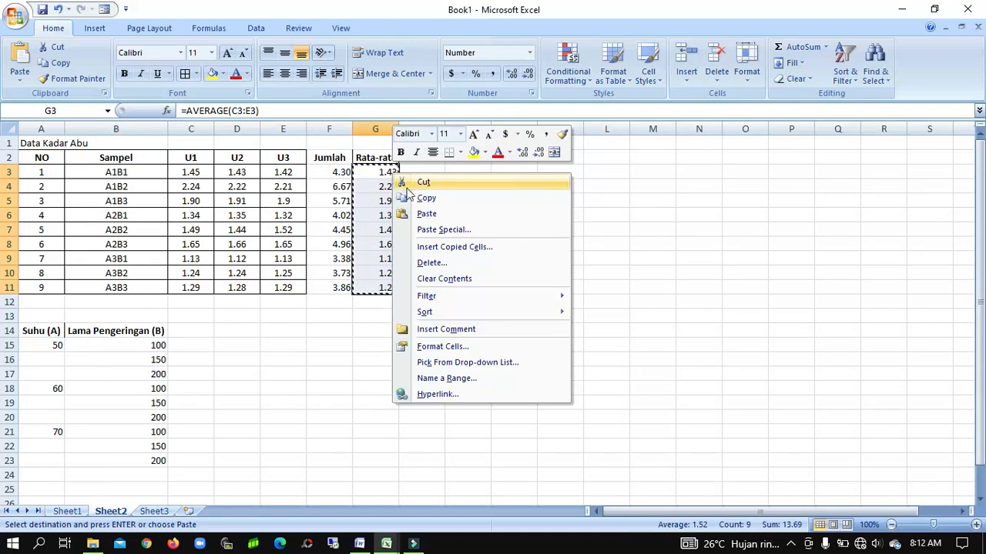
click(411, 196)
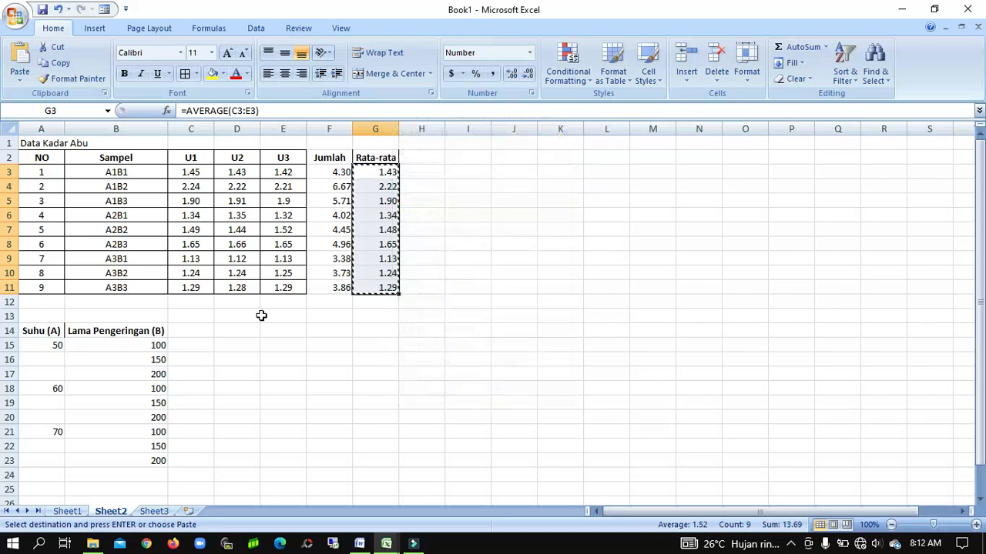
click(205, 344)
right_click(206, 345)
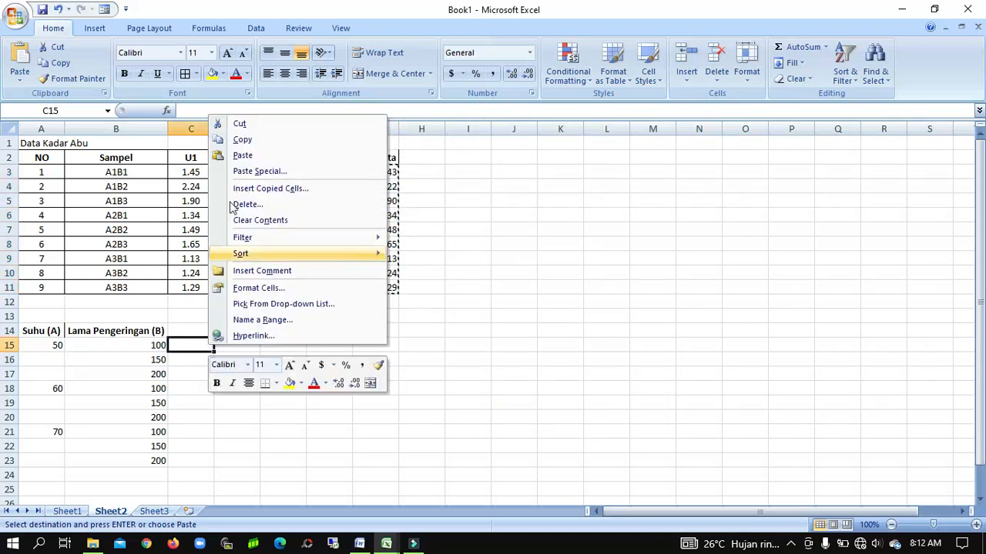
click(242, 155)
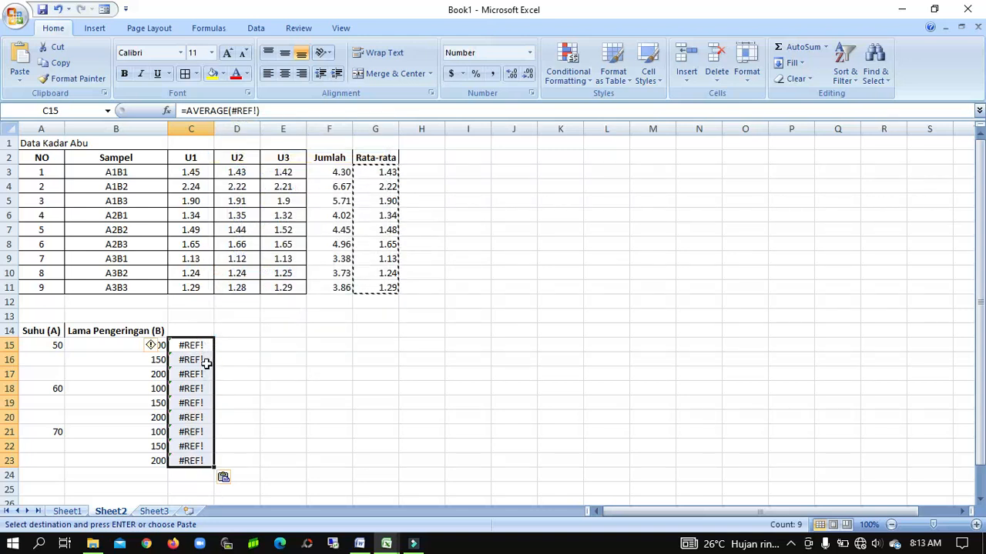
key(Delete)
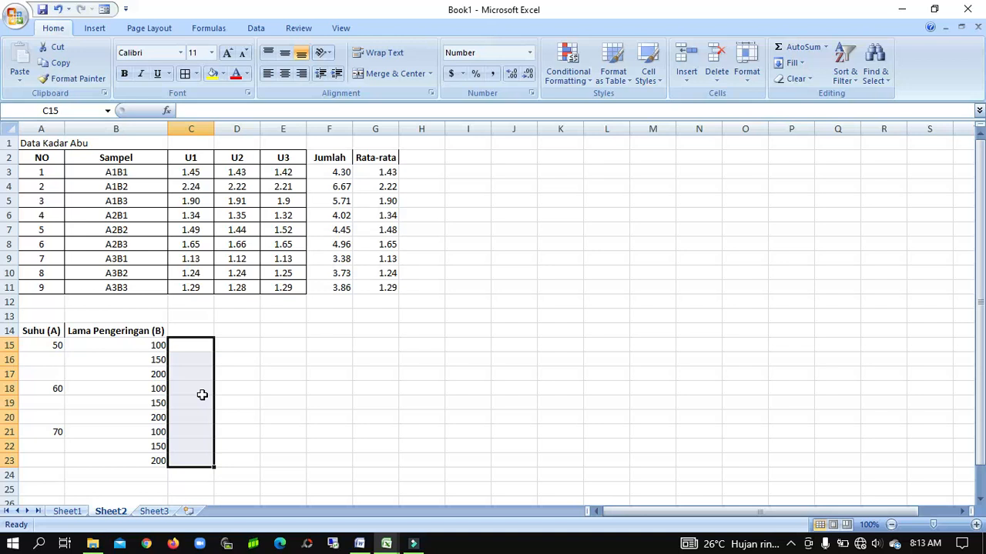
Copy the Rata-rata averages in G3:G11.
click(385, 170)
key(shift+Down)
key(shift+Down)
key(shift+Down)
key(shift+Down)
key(shift+Down)
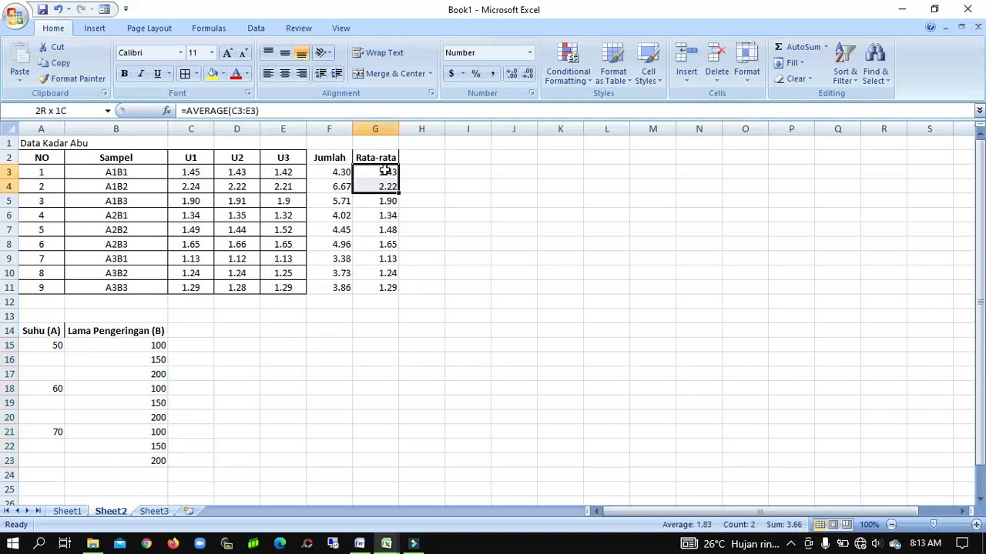
key(shift+Down)
key(shift+Down)
key(shift+Down)
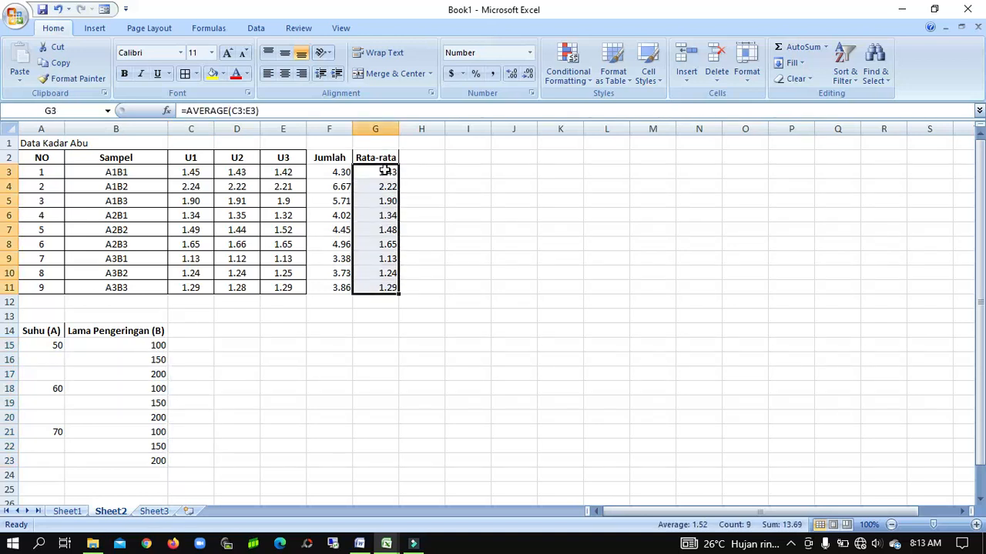
right_click(387, 172)
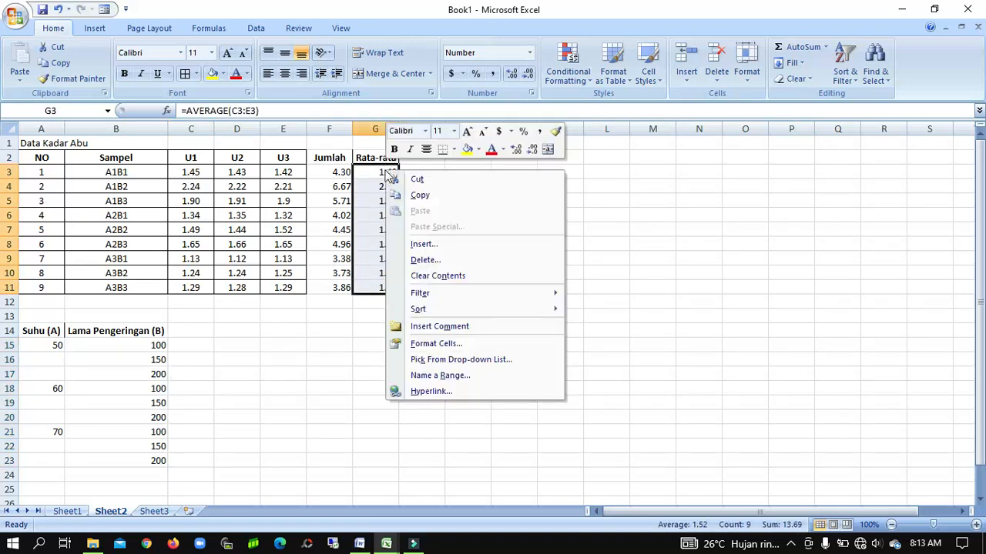
click(419, 196)
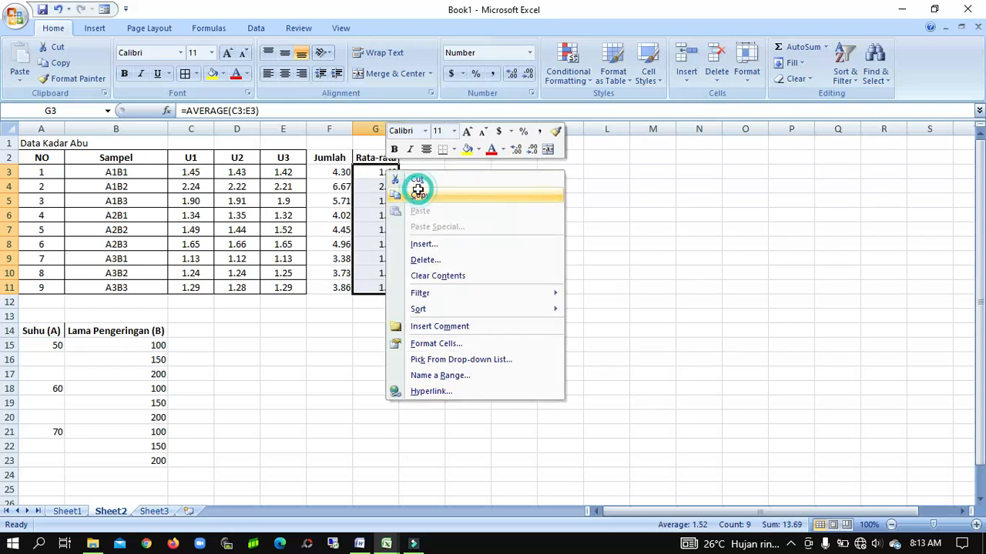
Paste the copied averages as values only into the lower table, starting at C15.
click(199, 340)
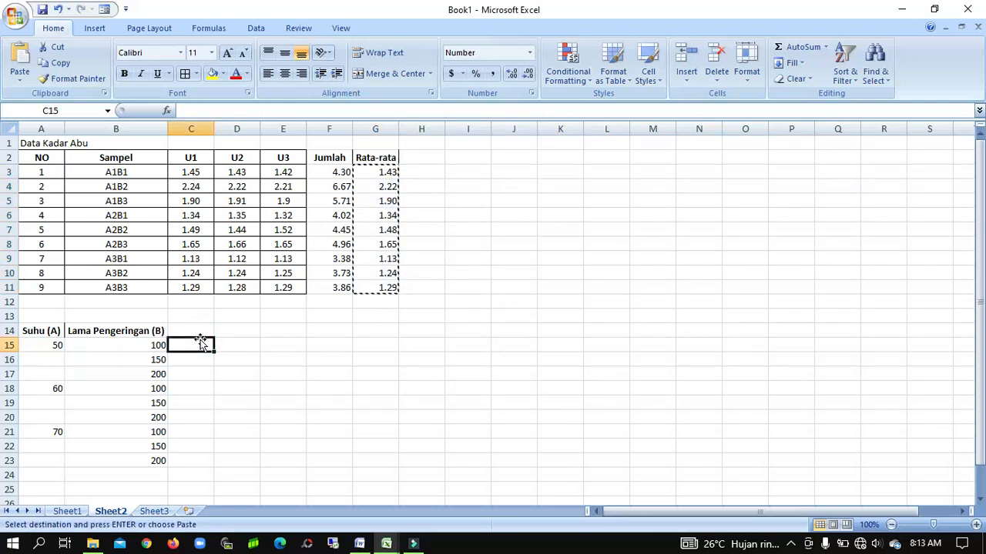
right_click(200, 347)
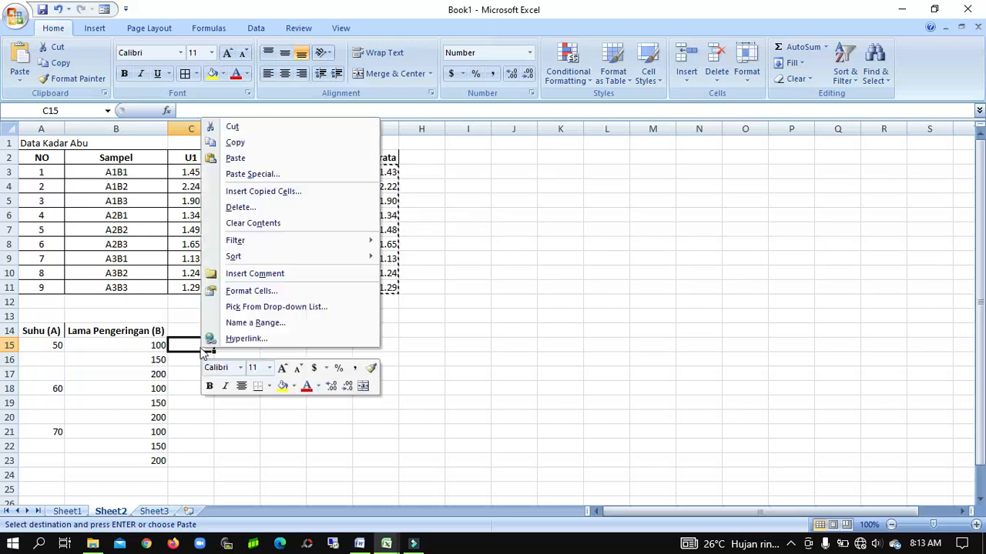
click(283, 173)
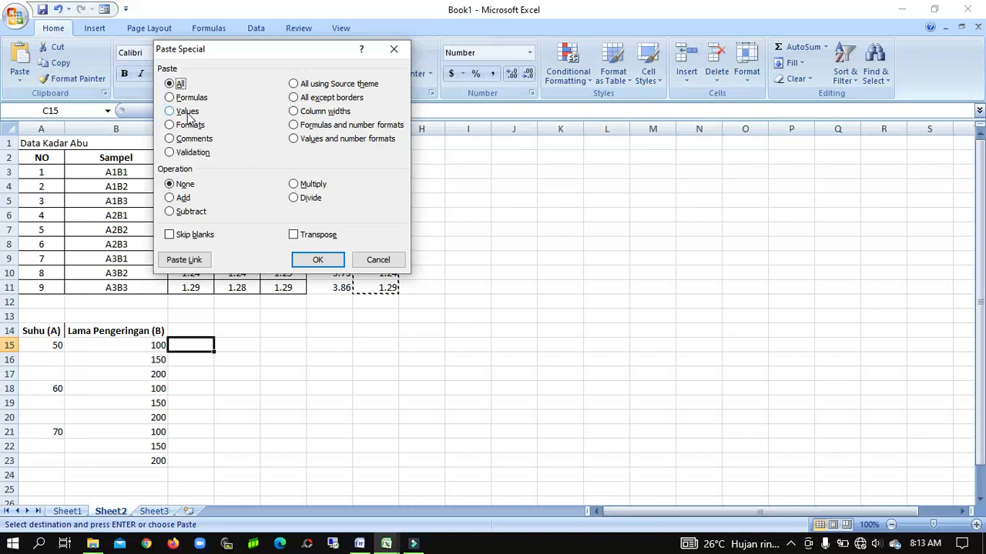
click(188, 113)
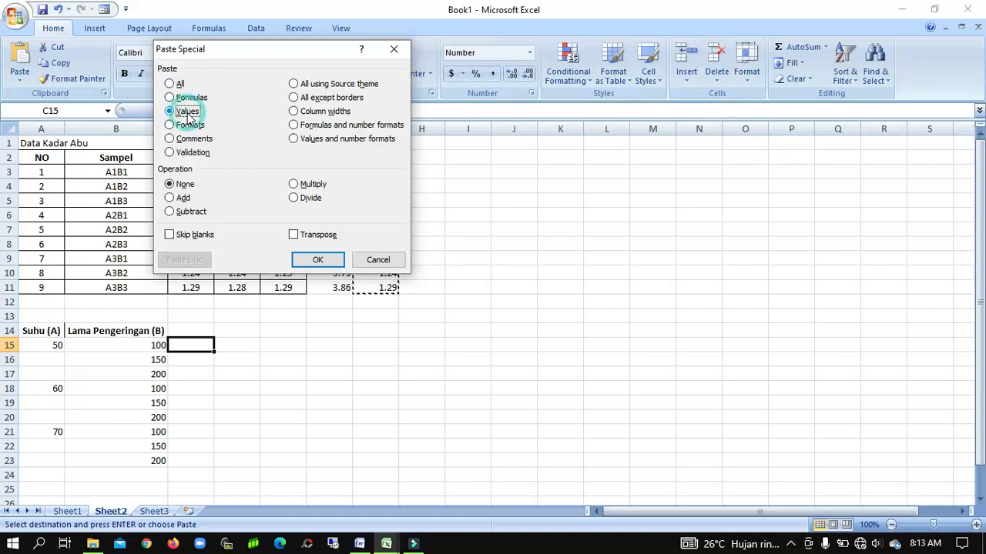
click(324, 262)
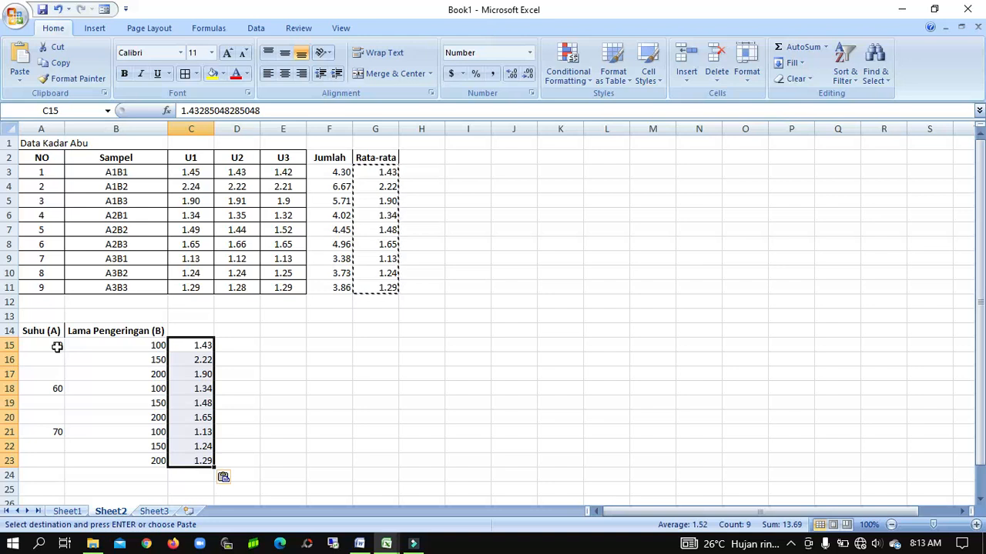
Insert a basic 2-D line chart from the lower table and move it clear of the data tables.
click(210, 343)
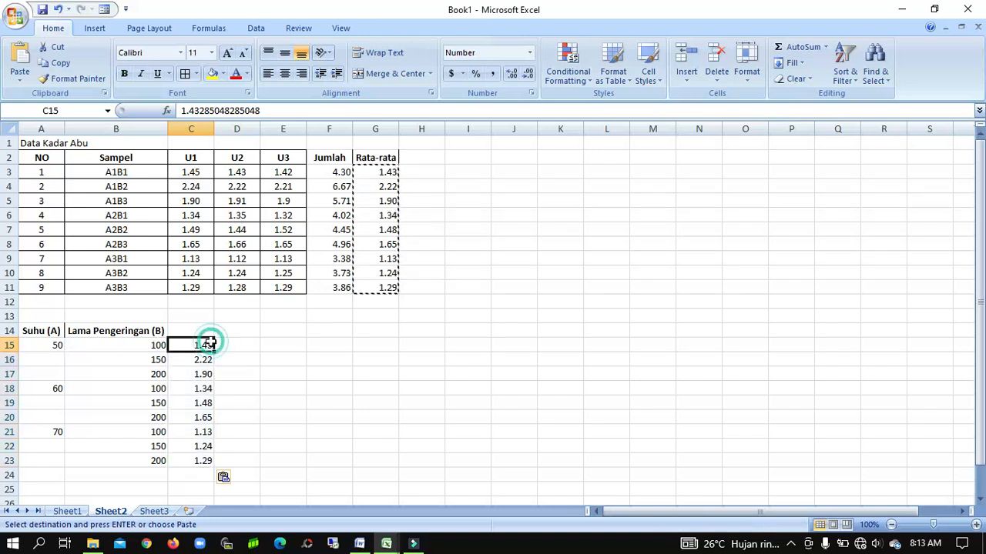
click(207, 329)
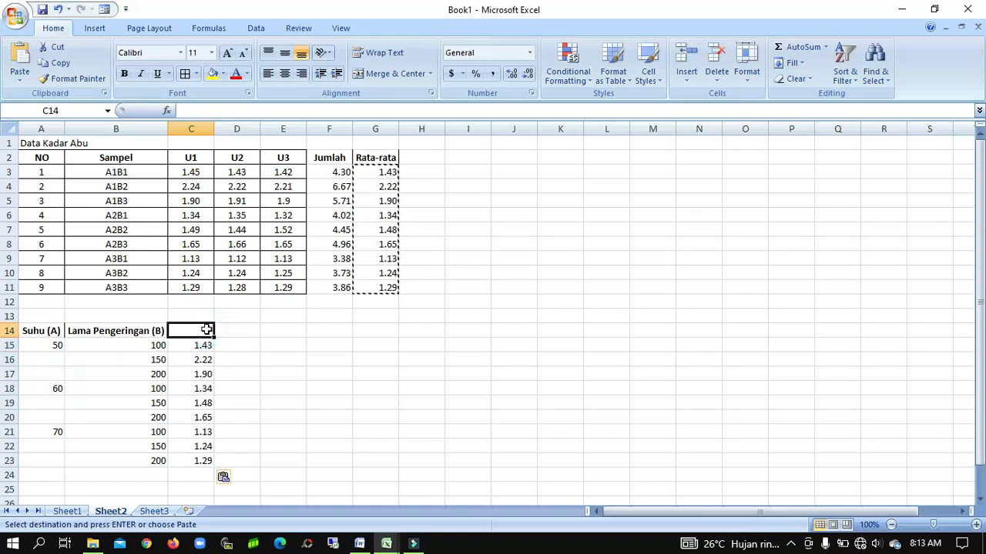
click(93, 28)
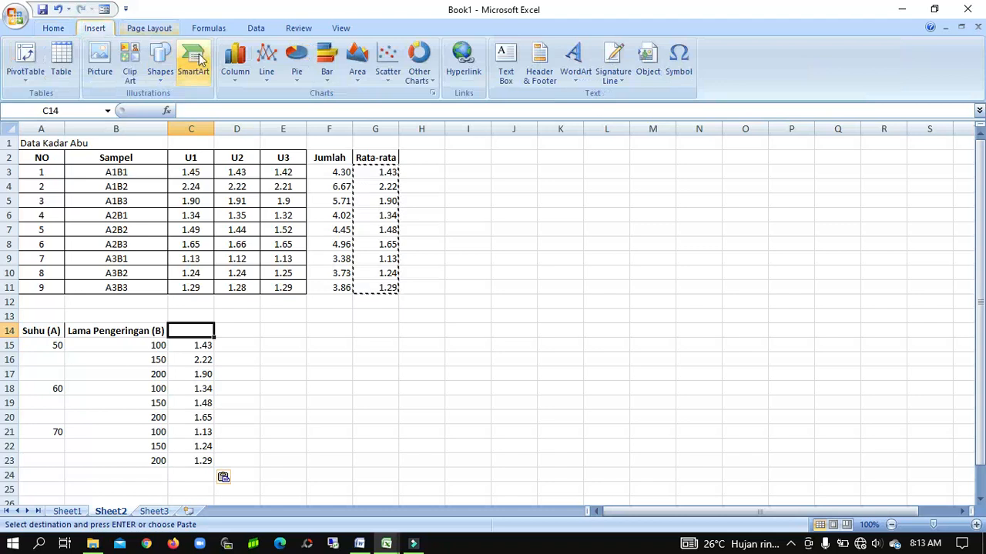
click(266, 69)
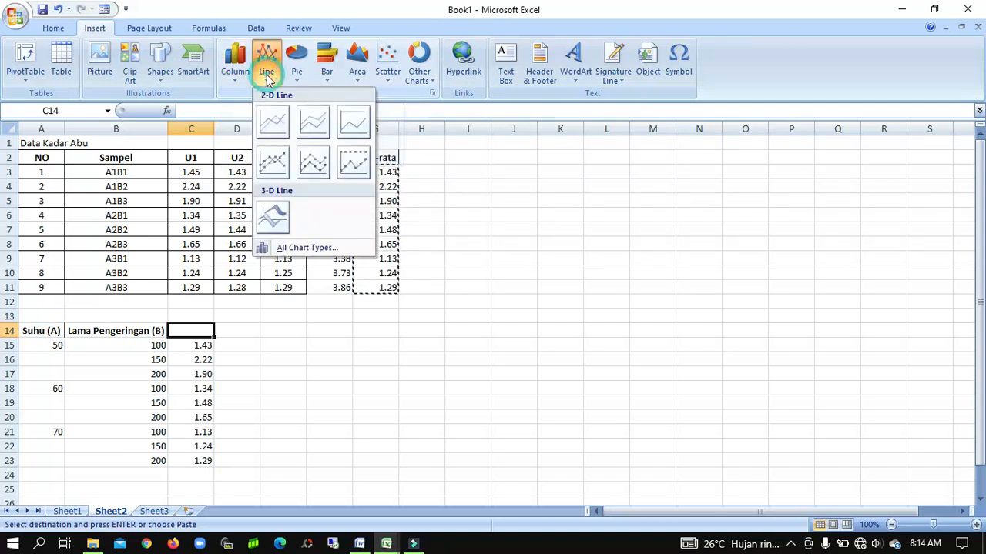
click(282, 119)
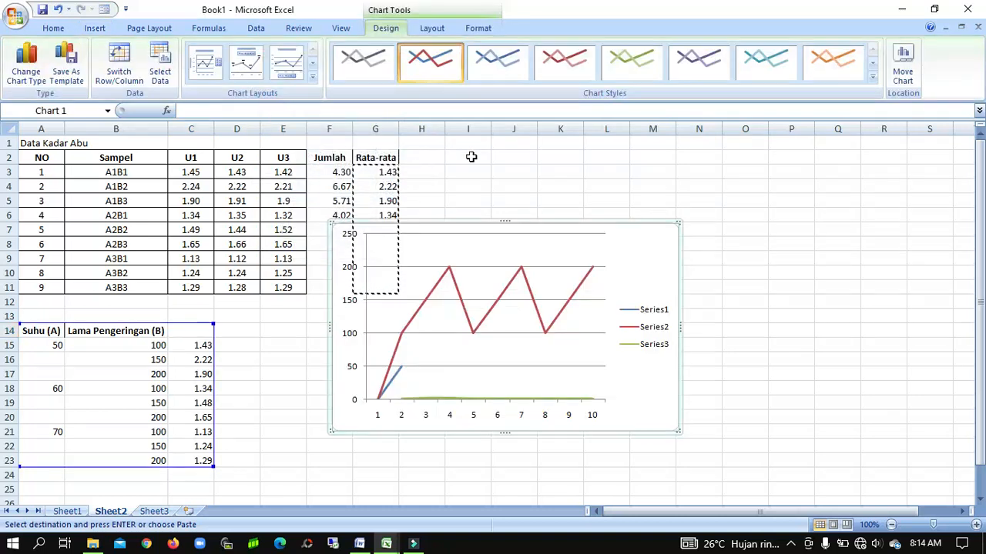
drag(482, 224, 578, 262)
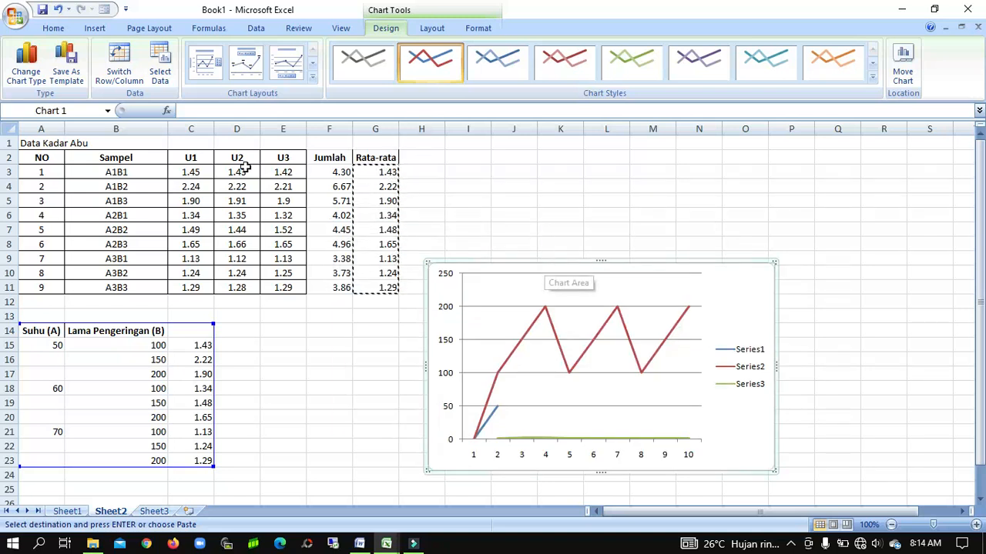
Edit the chart's first data series, naming it 50 and setting its values to Sheet2 cells C15:C17.
click(160, 68)
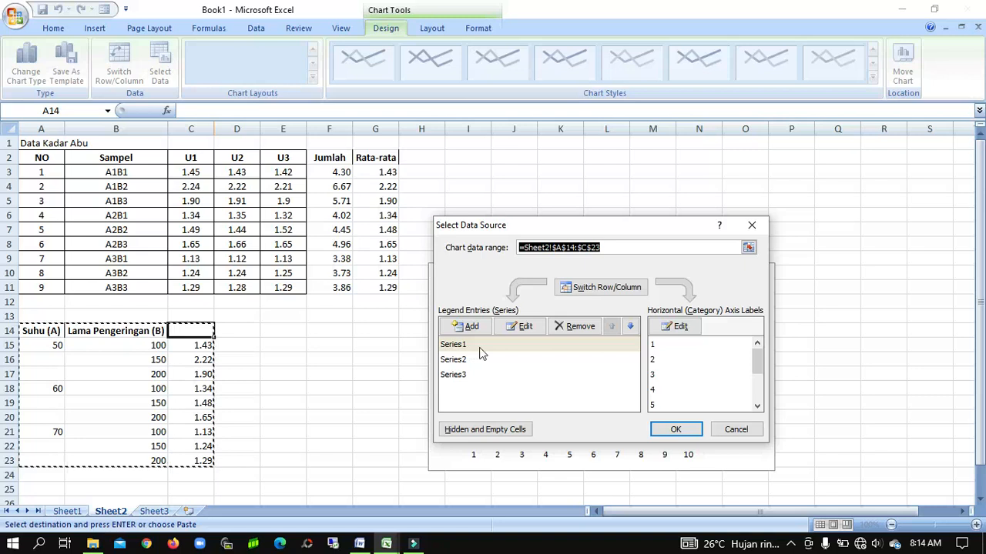
drag(587, 224, 385, 61)
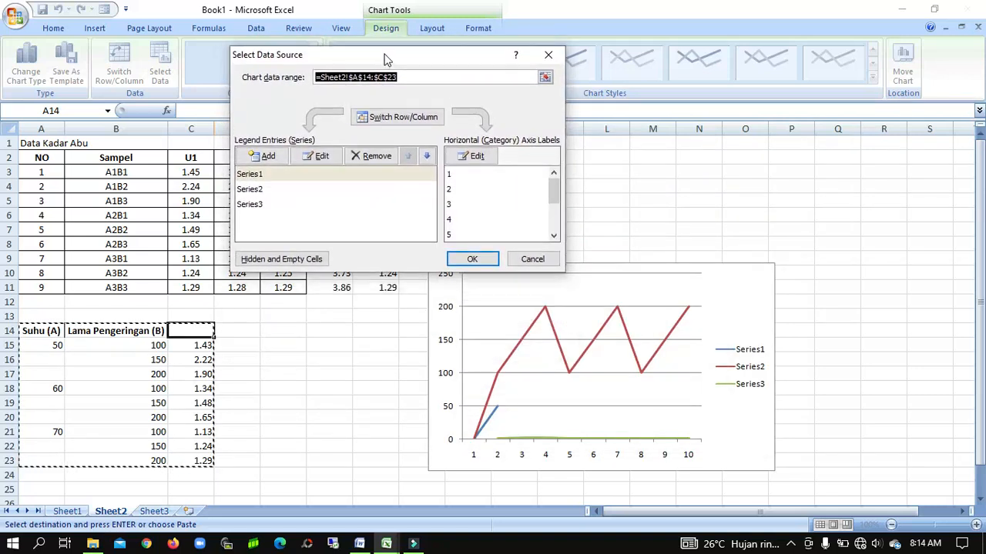
click(279, 175)
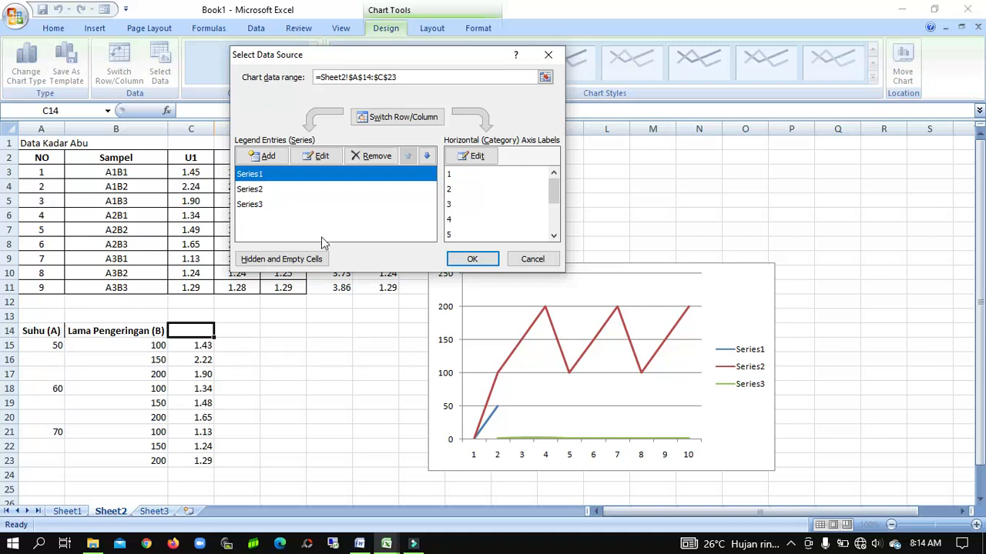
click(319, 155)
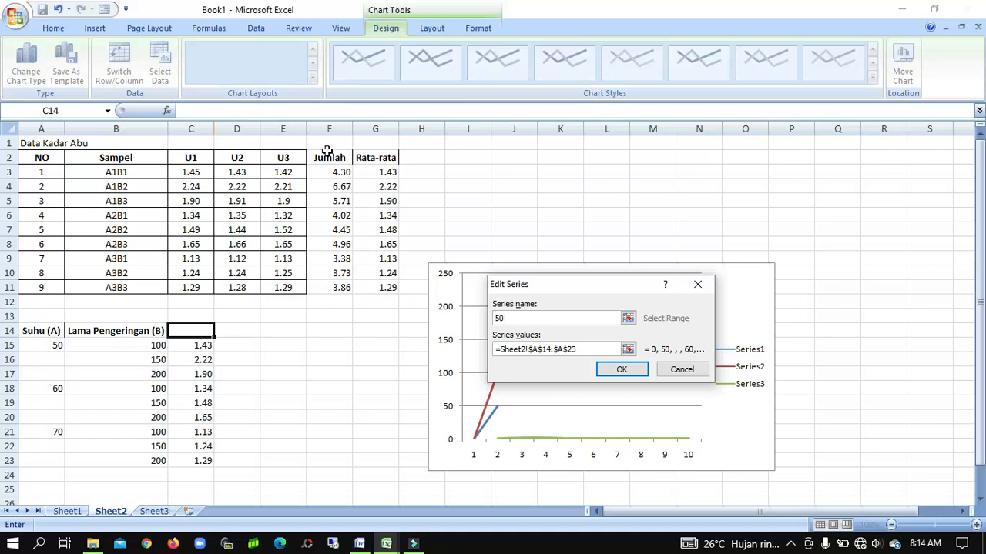
click(629, 350)
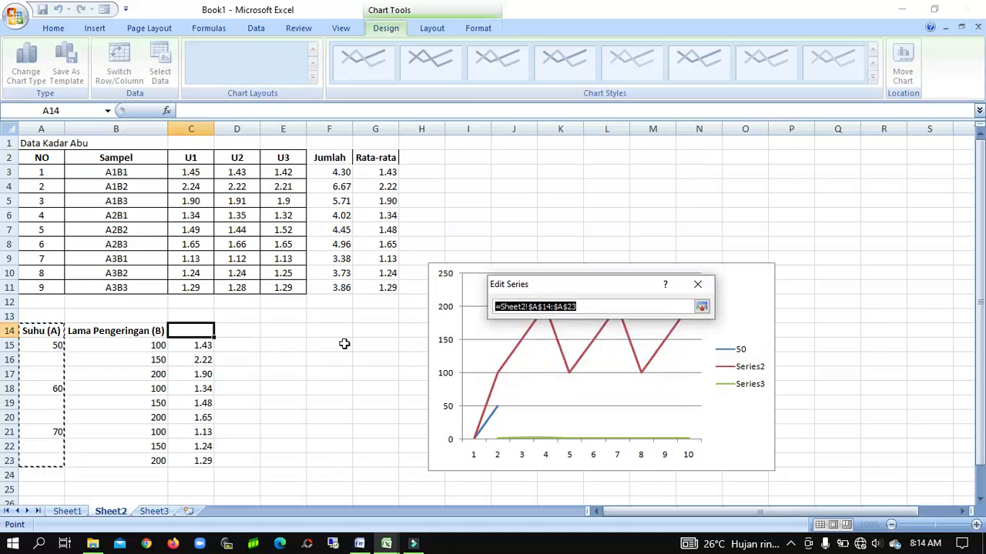
click(200, 346)
drag(200, 352, 199, 374)
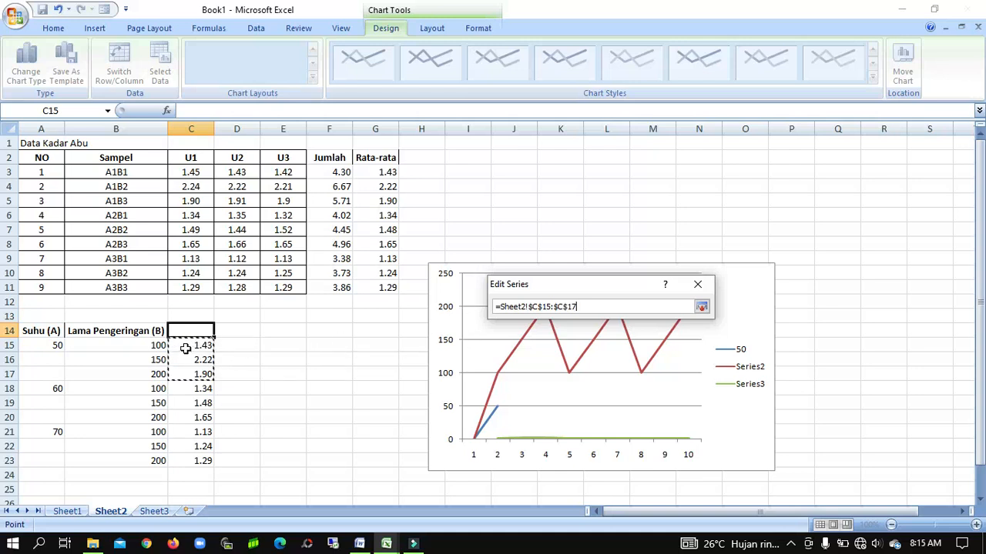
drag(194, 346, 200, 378)
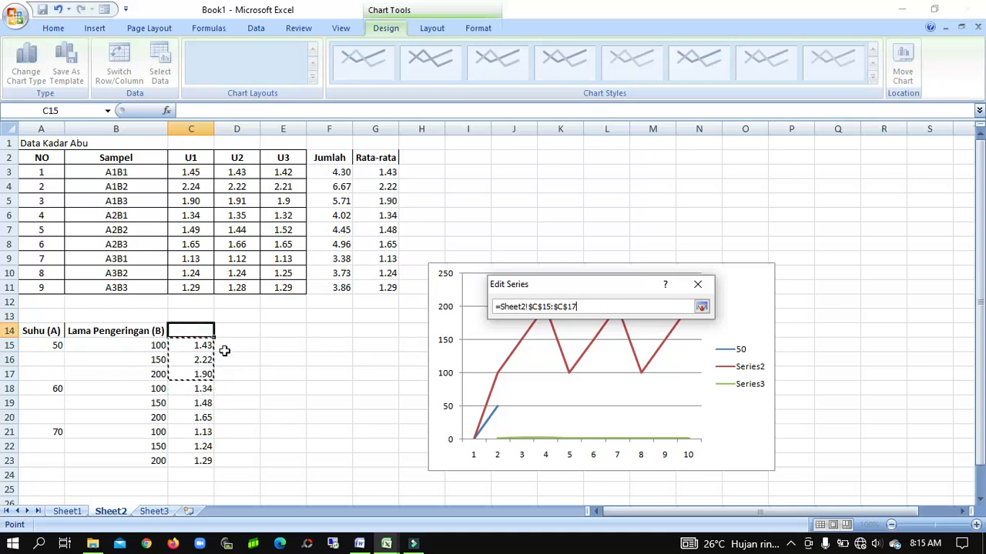
click(701, 307)
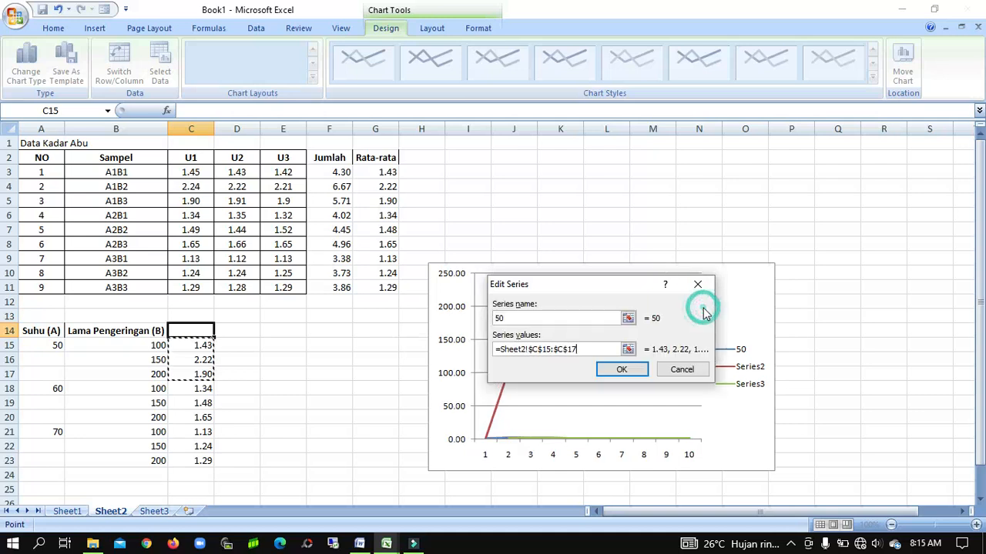
click(640, 370)
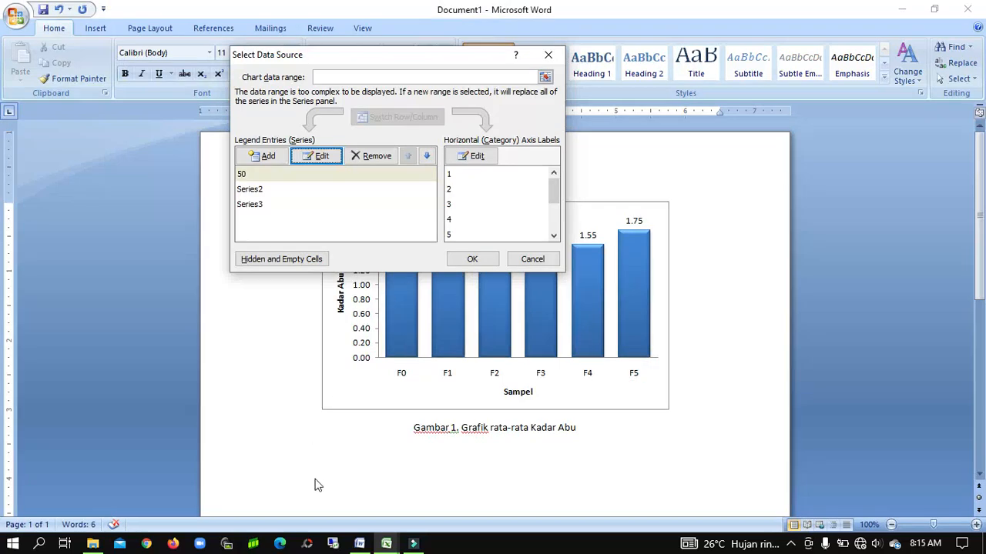
mouse_move(386, 544)
click(410, 508)
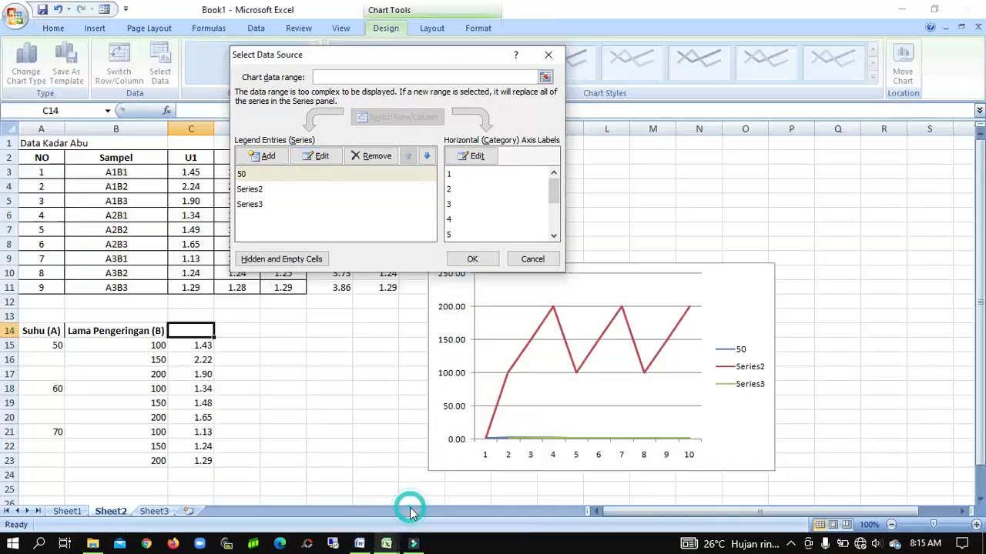
Edit the chart's Series2, naming it 60 and setting its values to Sheet2 cells C18:C20.
click(290, 195)
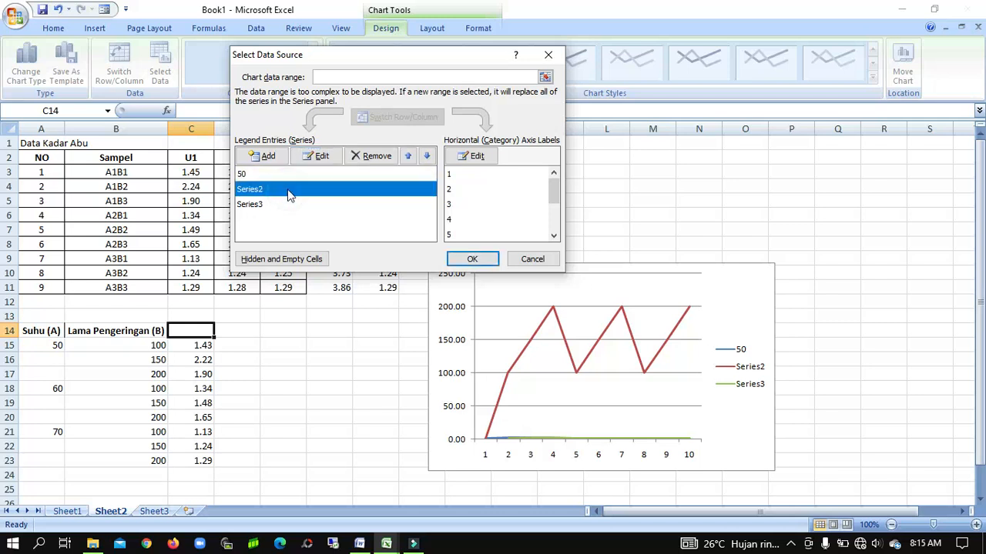
click(319, 157)
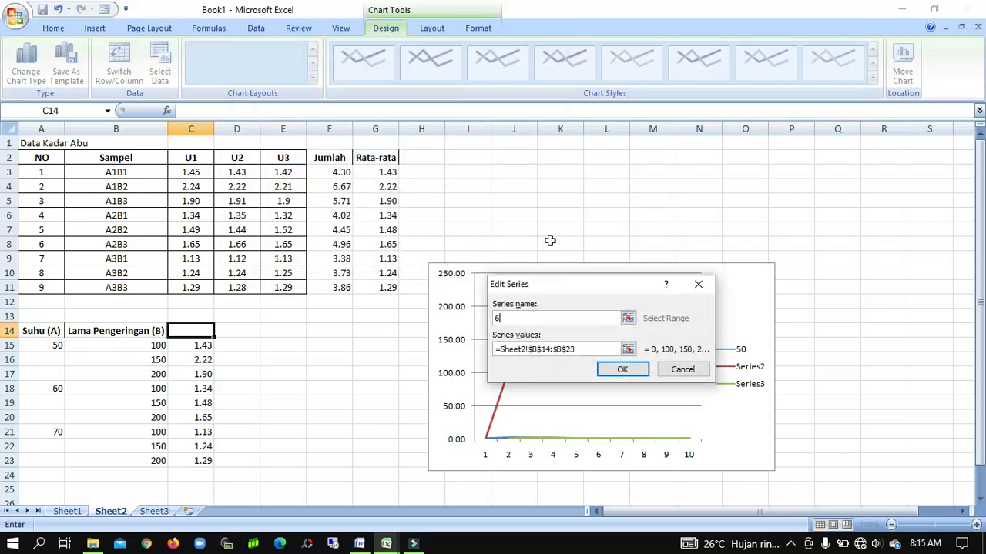
text(60)
click(628, 349)
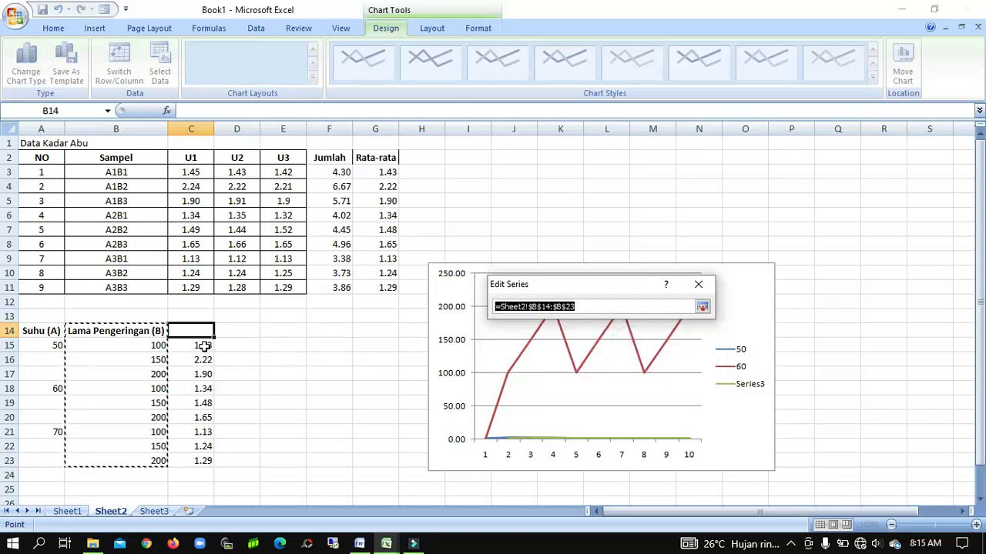
drag(198, 388, 203, 417)
click(702, 307)
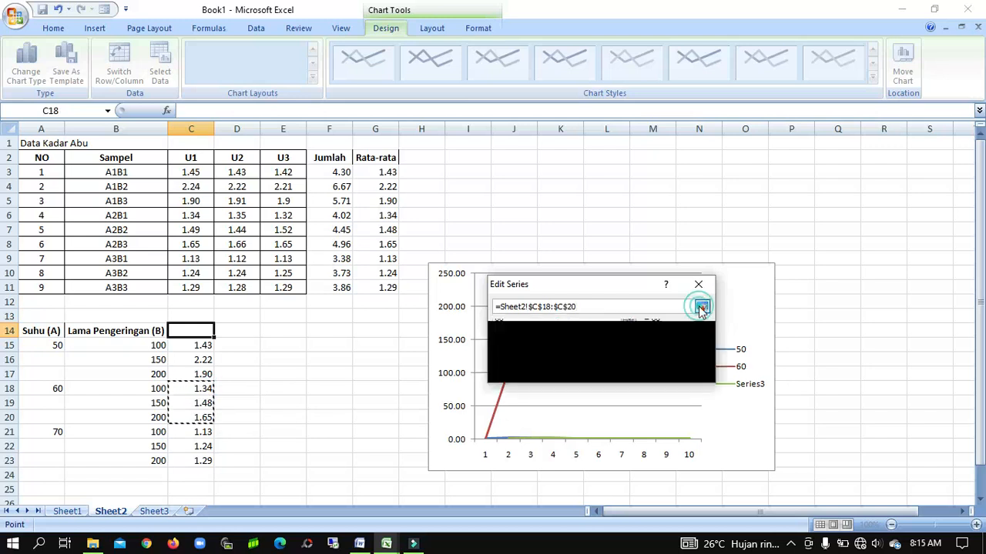
click(622, 369)
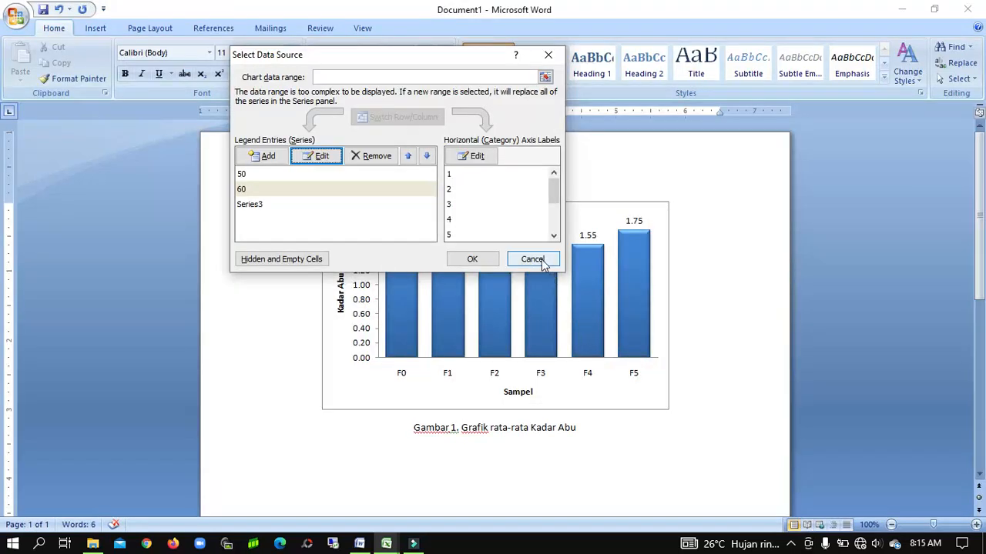
mouse_move(386, 543)
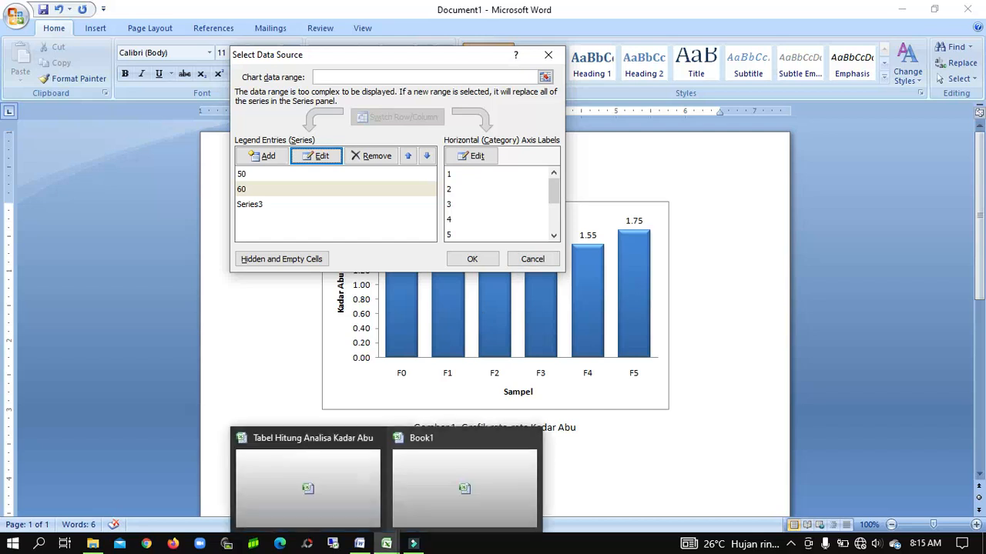
click(411, 522)
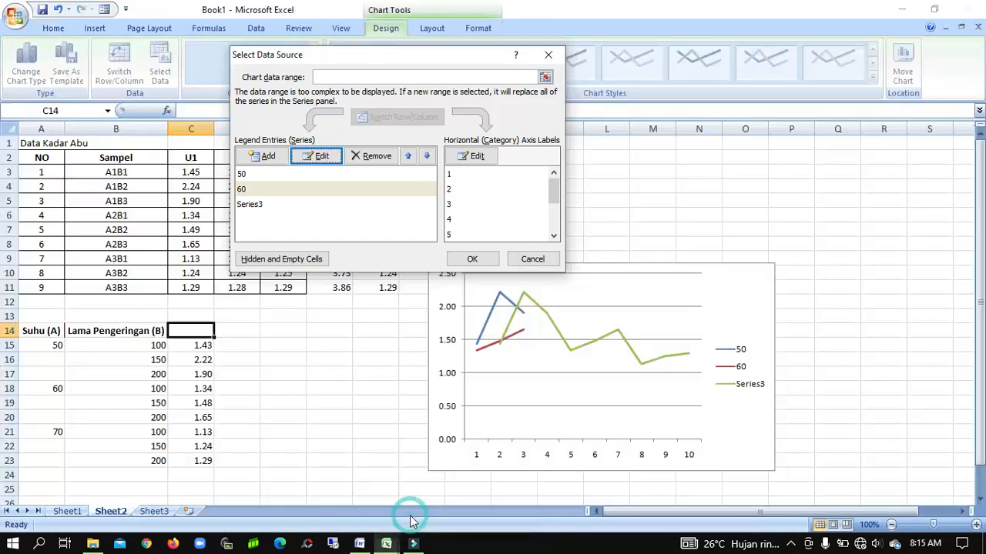
Edit the chart's Series3, naming it 70 and setting its values to Sheet2 cells C21:C23, and accept the data source changes.
click(254, 204)
click(320, 156)
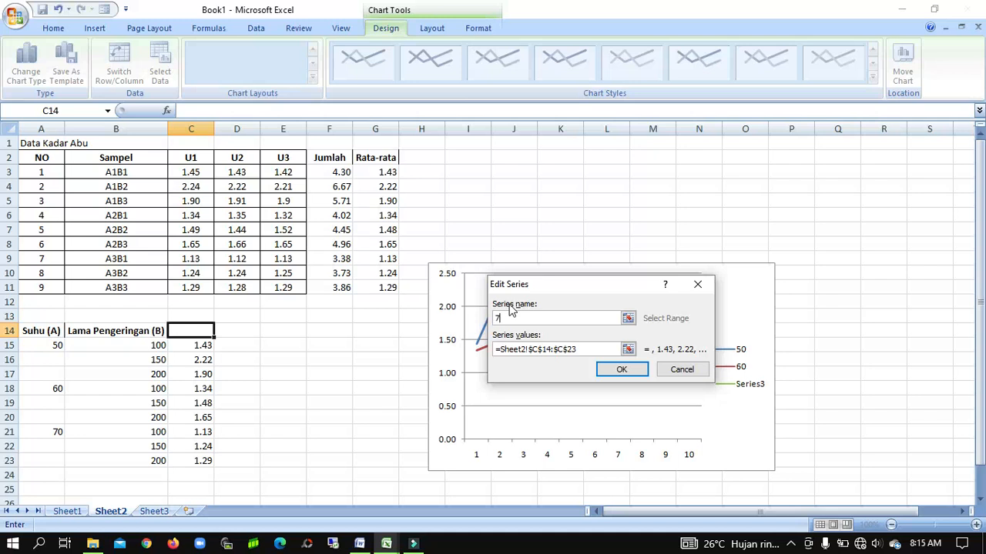
click(628, 349)
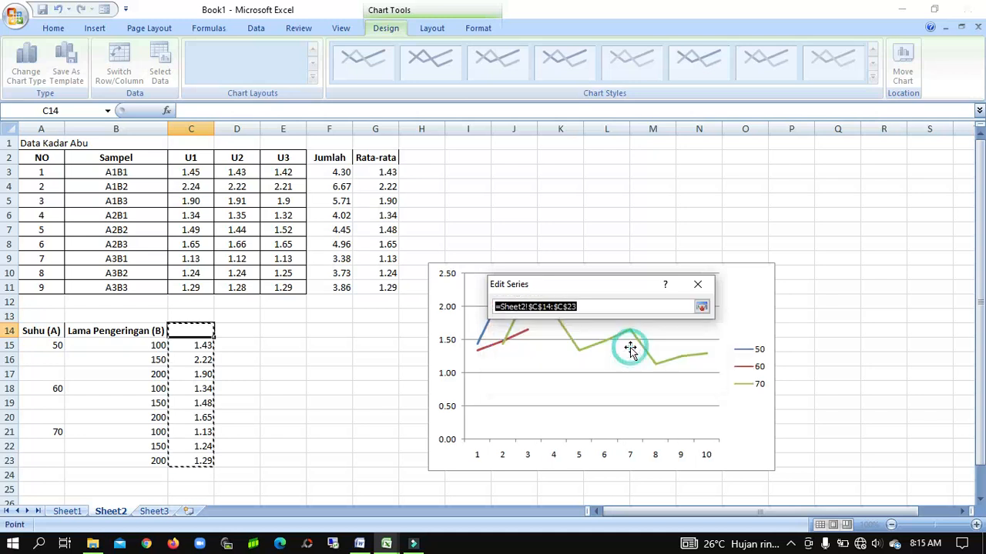
drag(198, 433, 198, 462)
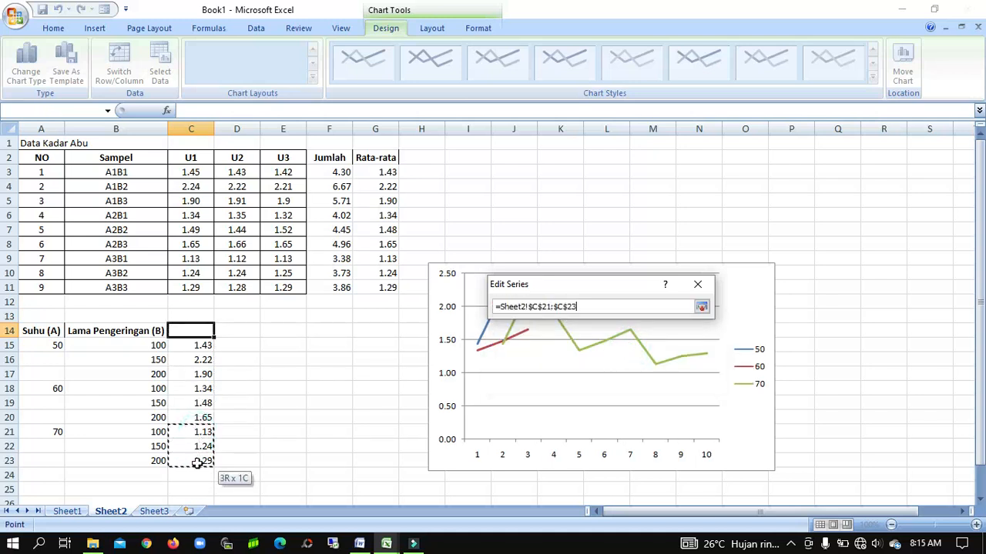
click(701, 307)
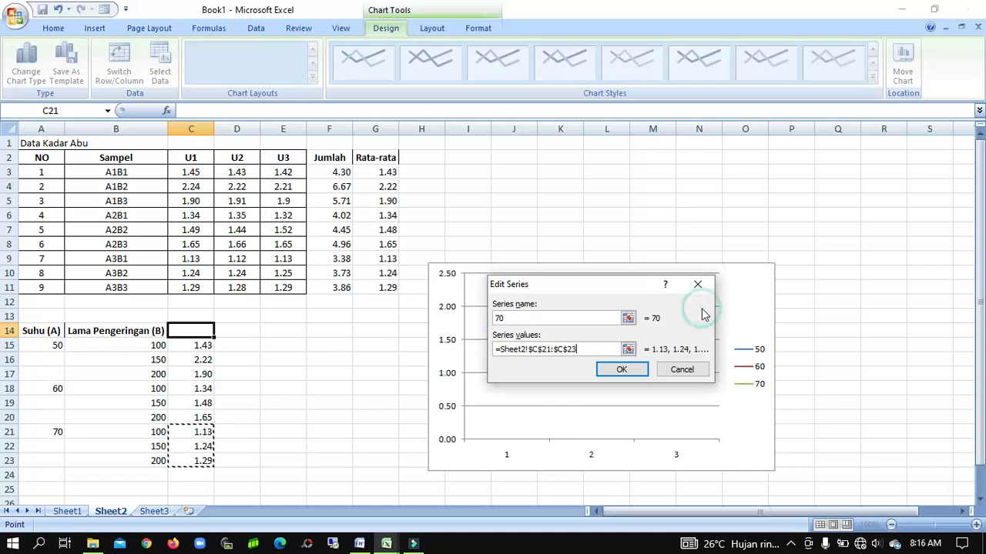
click(642, 368)
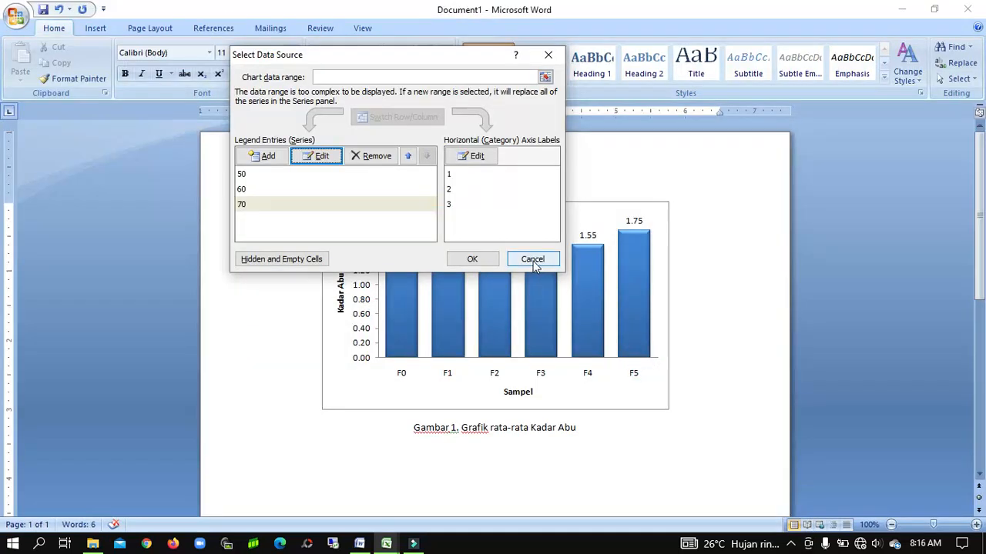
click(472, 258)
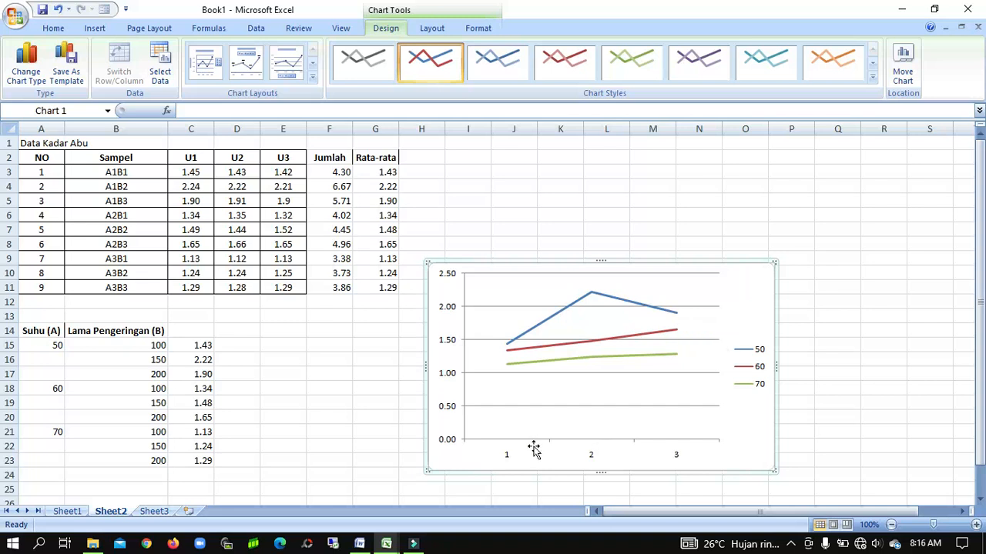
Apply chart Layout 7, with axis titles and drop lines, to the line chart.
click(681, 262)
click(313, 75)
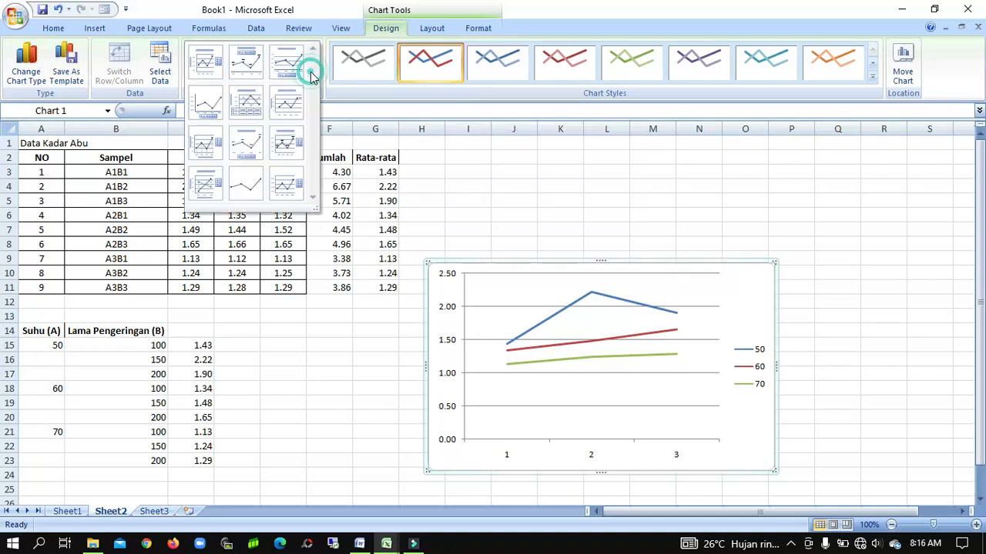
click(215, 160)
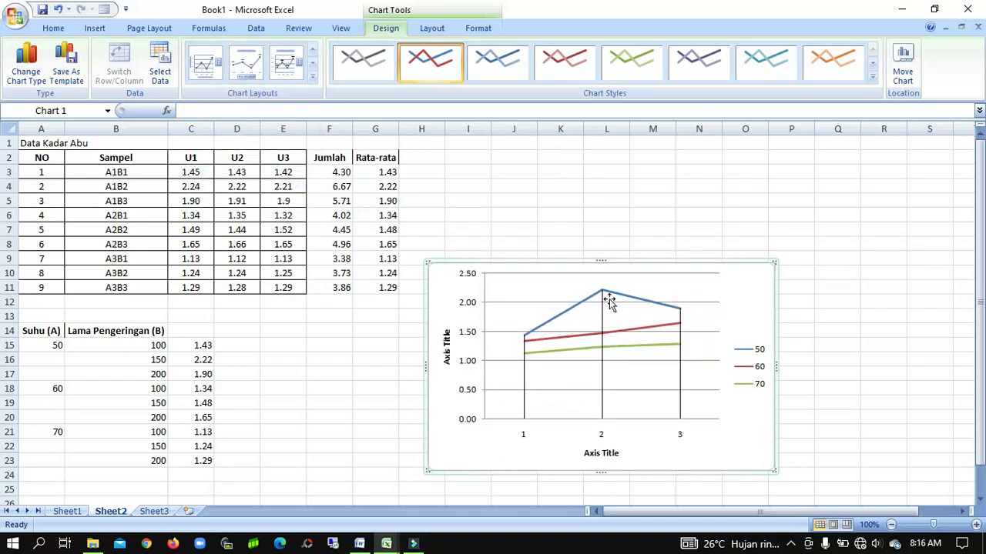
click(312, 80)
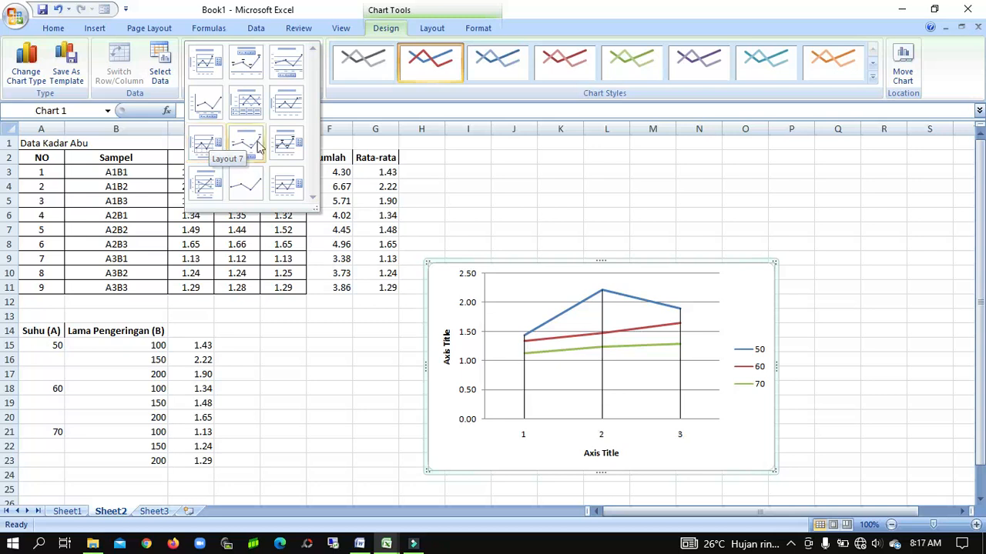
click(388, 204)
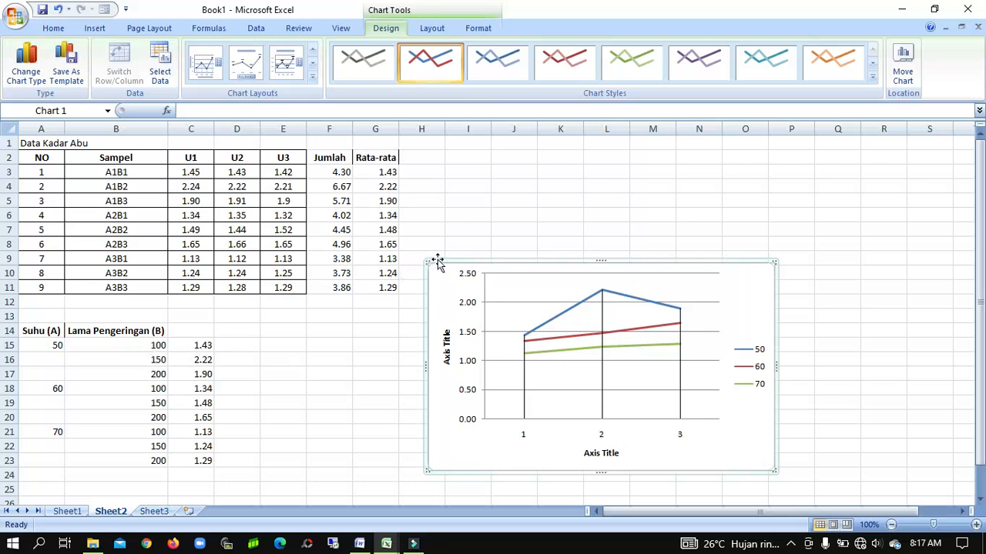
Set the chart's horizontal axis labels to the drying times in Sheet2 cells B15:B17.
click(160, 73)
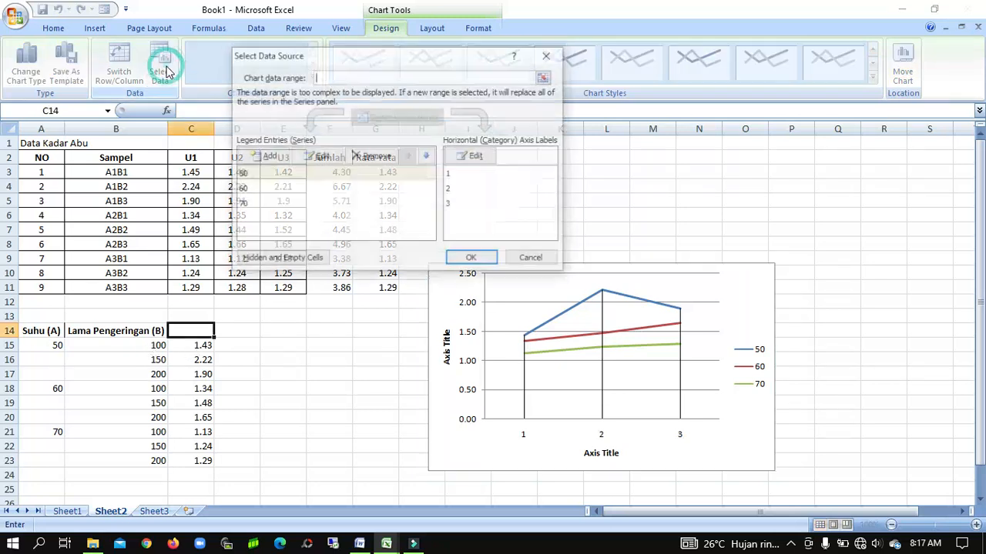
click(485, 158)
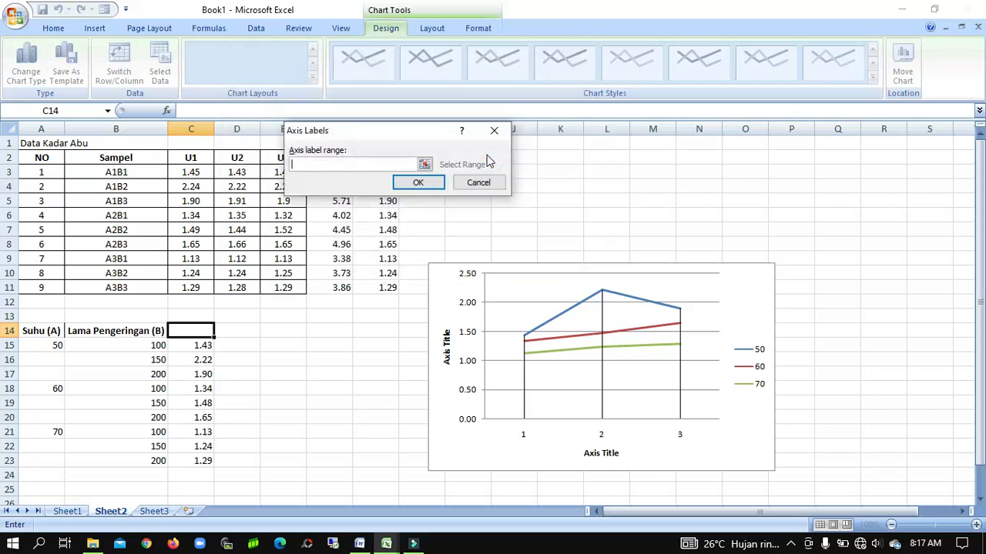
click(425, 165)
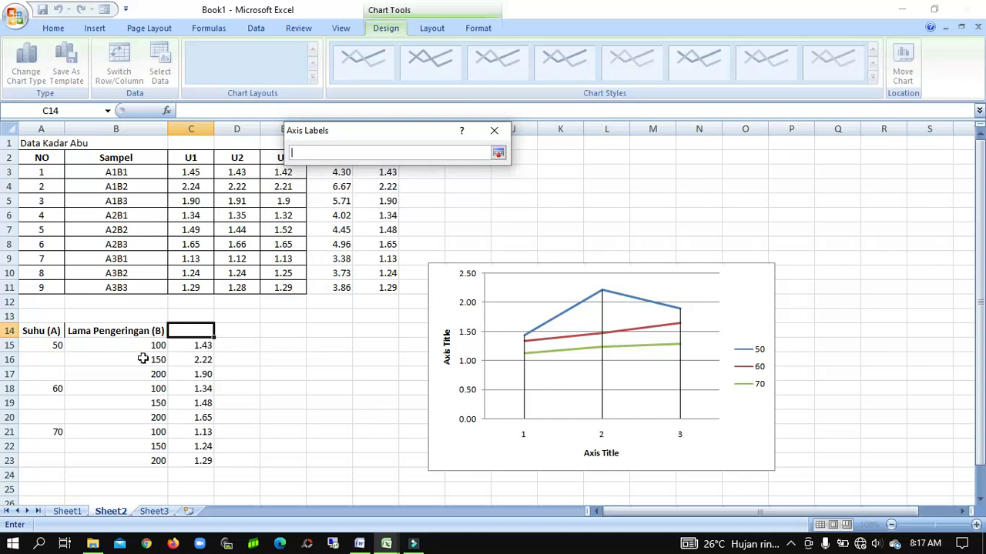
drag(153, 346, 152, 373)
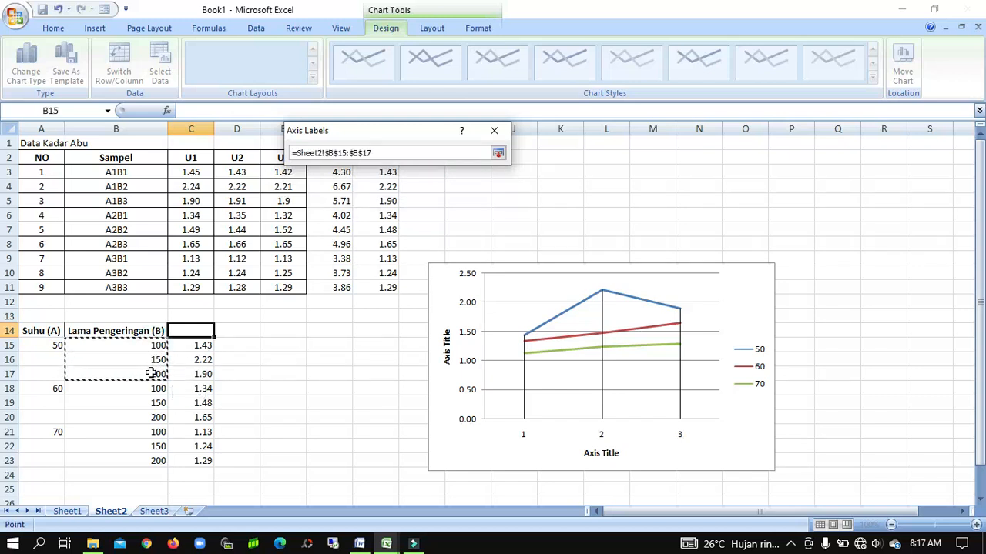
click(505, 153)
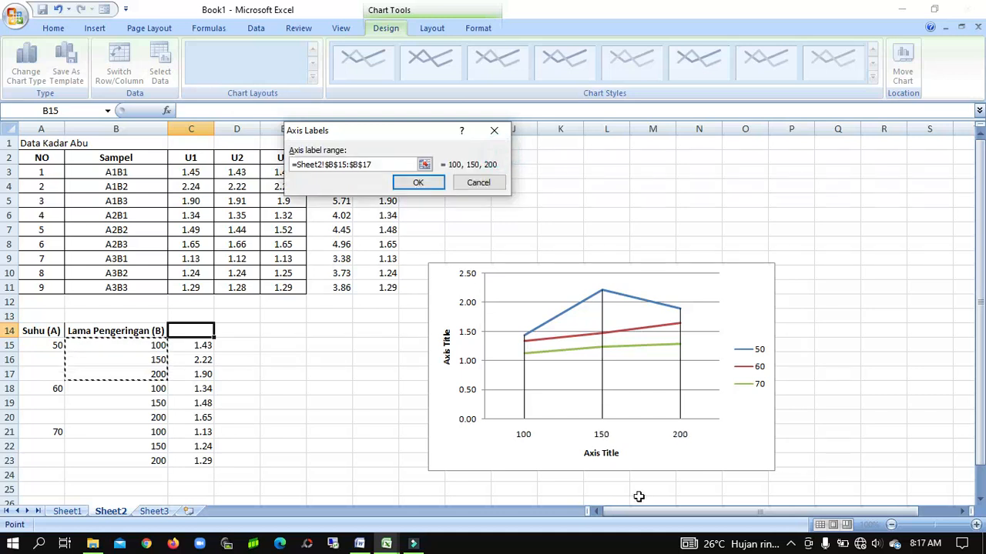
click(422, 183)
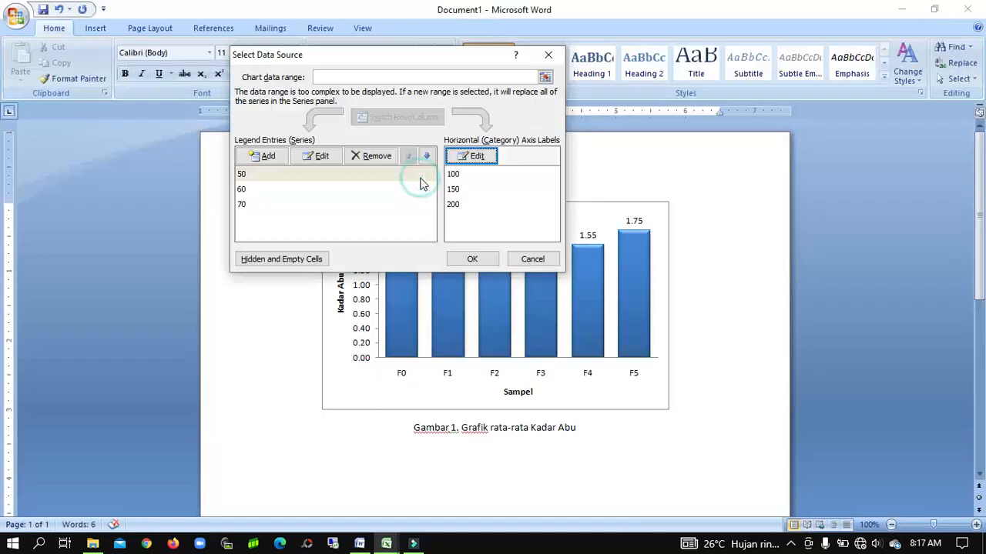
click(488, 258)
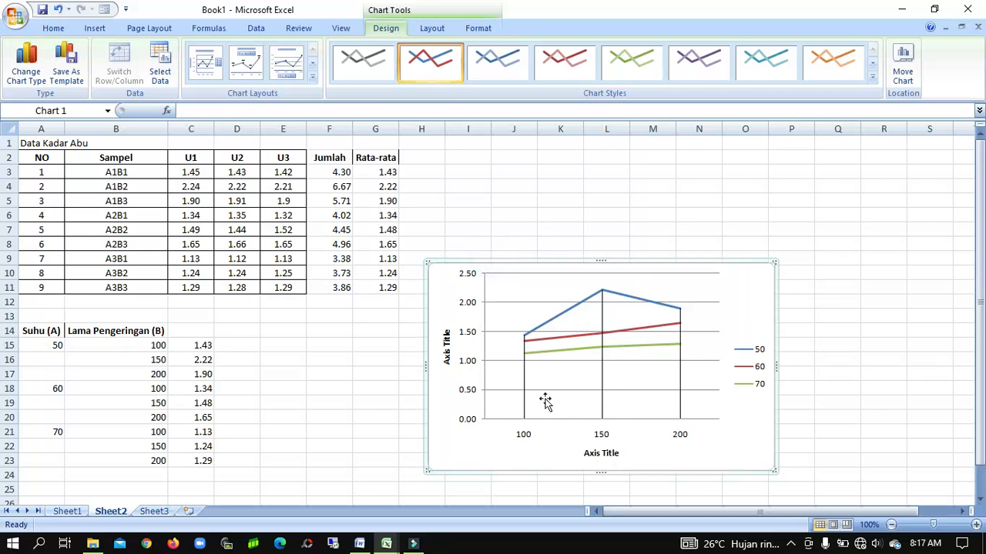
Replace the vertical axis title's placeholder text with "Kadar Abu (%)".
click(448, 351)
click(447, 352)
key(BackSpace)
key(BackSpace)
key(BackSpace)
key(BackSpace)
key(BackSpace)
key(Delete)
key(Delete)
key(Delete)
key(Delete)
key(Delete)
text(Kadar Abu)
text(%))
Replace the horizontal axis title's placeholder text with "Lama Pengeringan (Menit)".
click(610, 453)
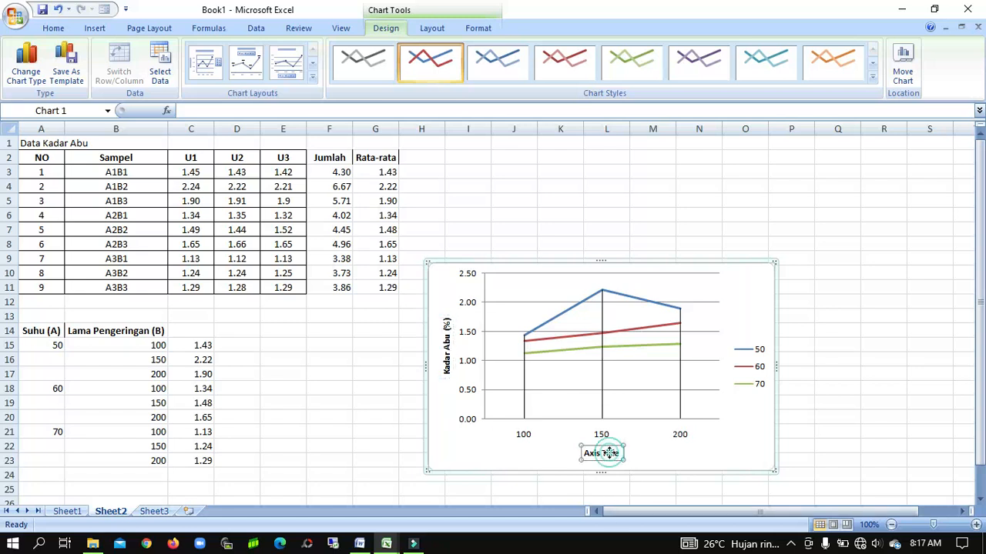
click(611, 455)
key(BackSpace)
key(BackSpace)
key(BackSpace)
key(BackSpace)
key(BackSpace)
key(BackSpace)
key(BackSpace)
key(BackSpace)
key(BackSpace)
key(BackSpace)
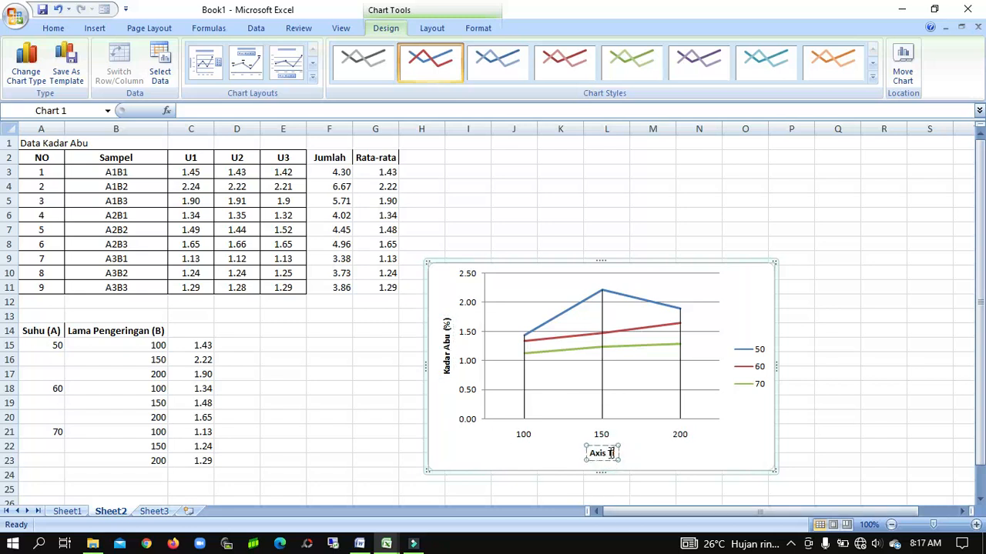
text(Lama Pen)
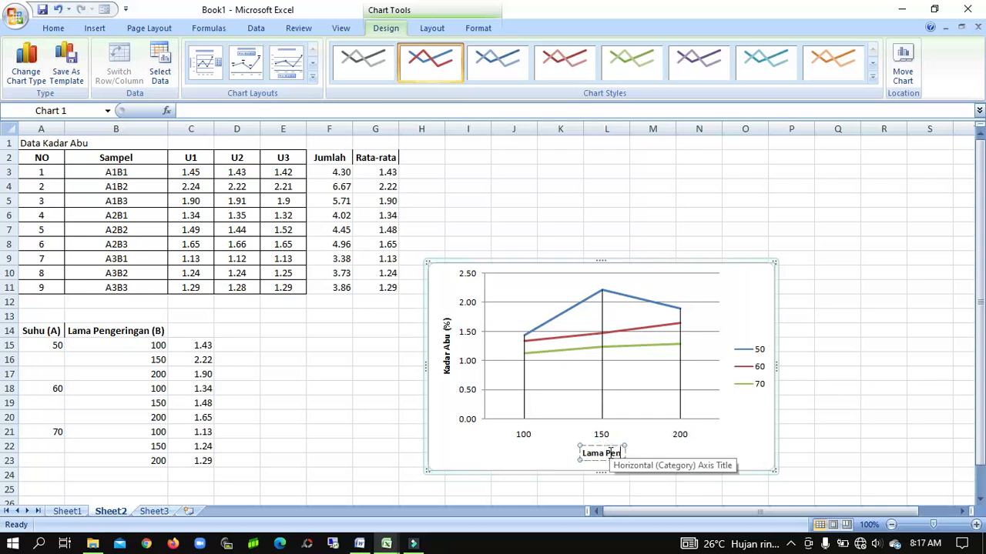
text(geringan (Menit))
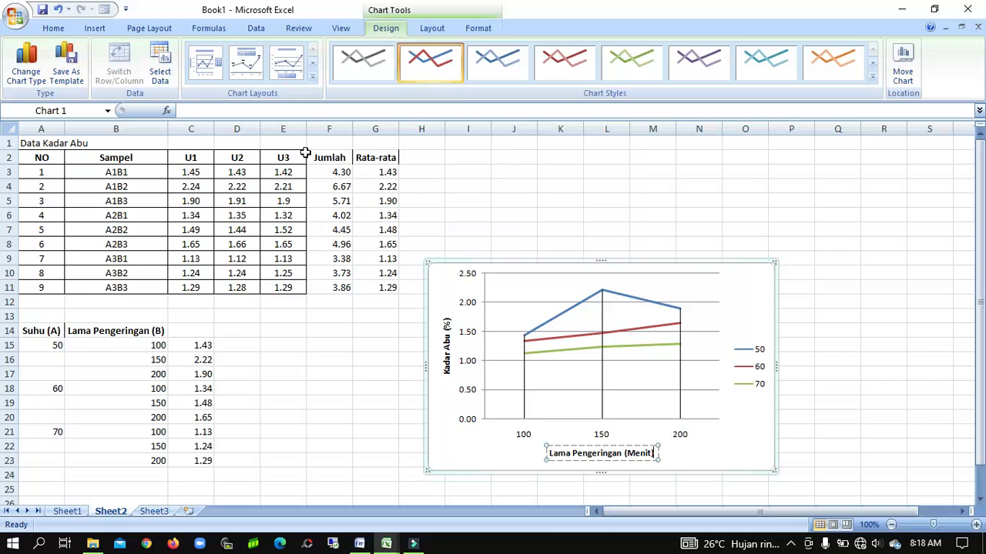
Add data labels above the data points of all series in the line chart.
click(413, 31)
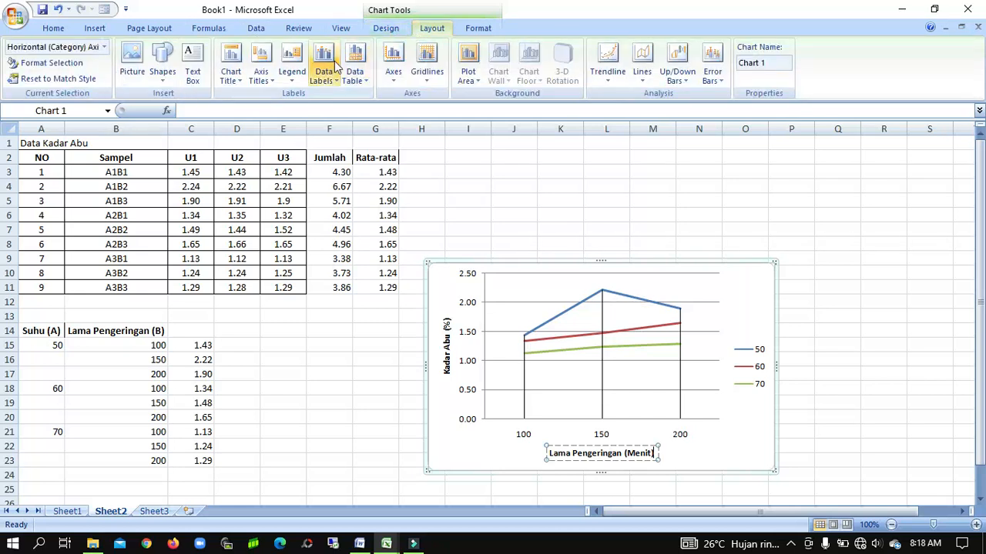
click(327, 82)
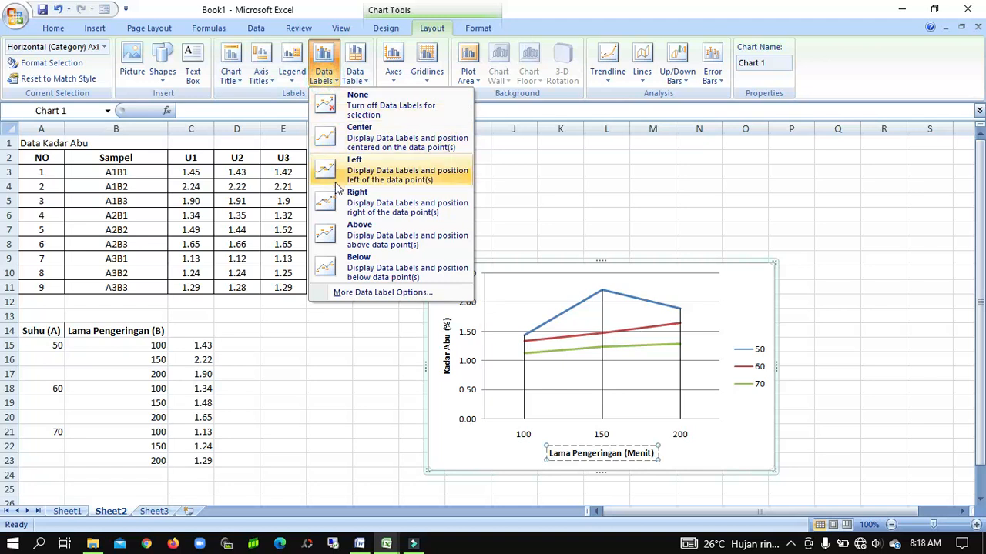
click(332, 230)
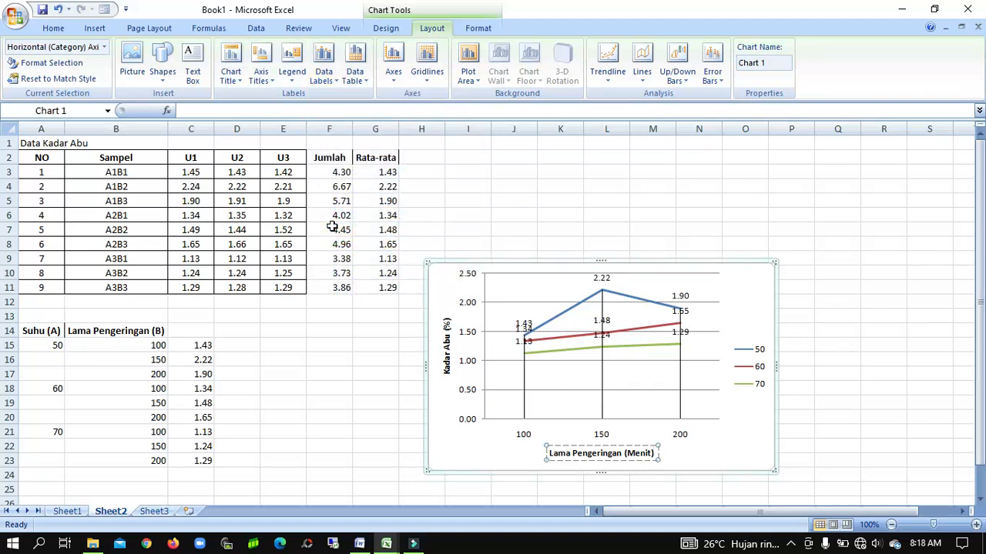
Change the chart type to Line with Markers, keeping the current chart style.
click(566, 262)
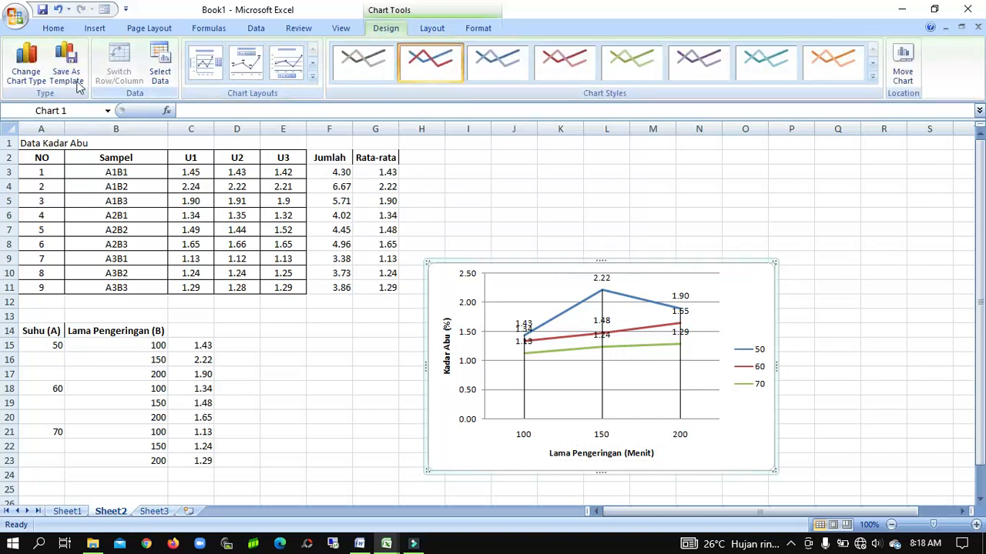
click(26, 75)
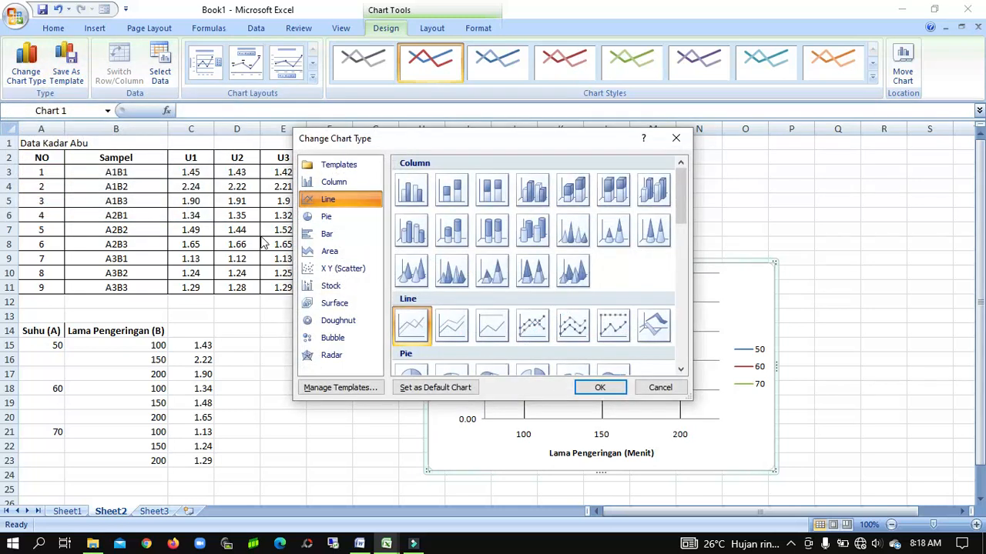
click(532, 330)
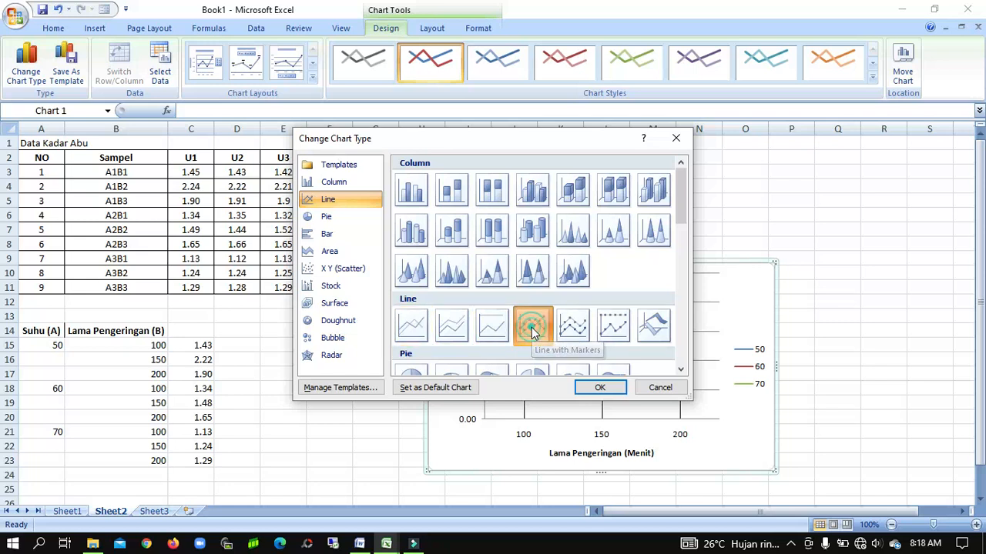
click(600, 389)
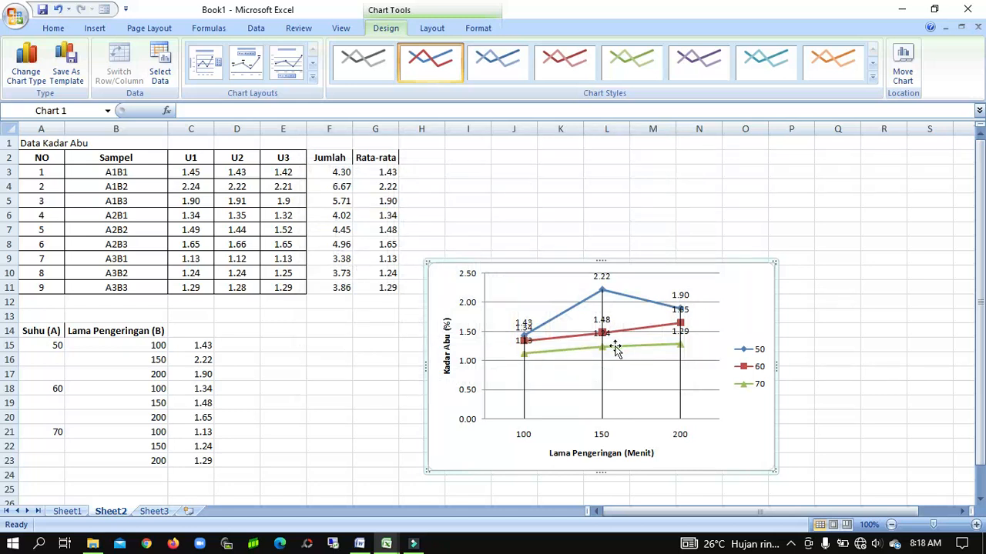
click(873, 76)
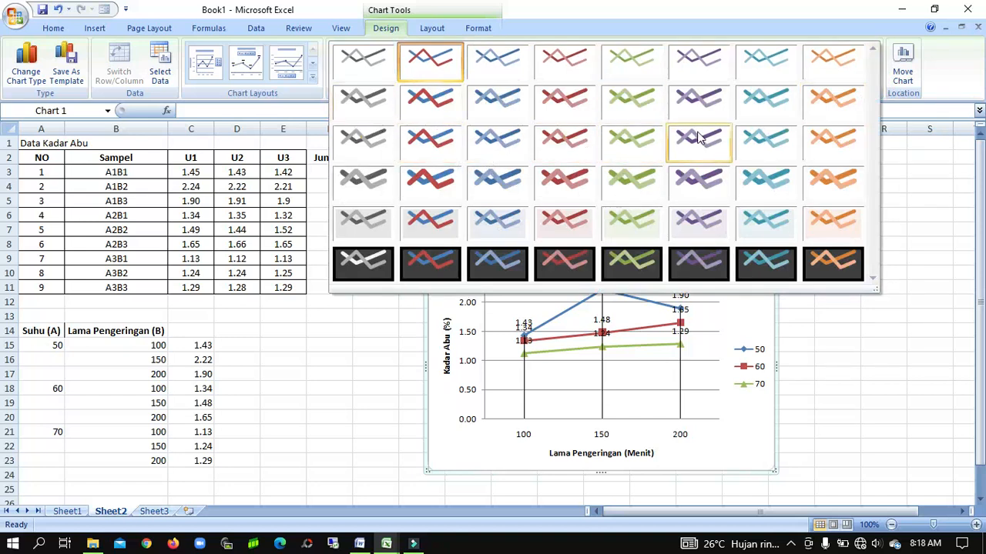
click(941, 49)
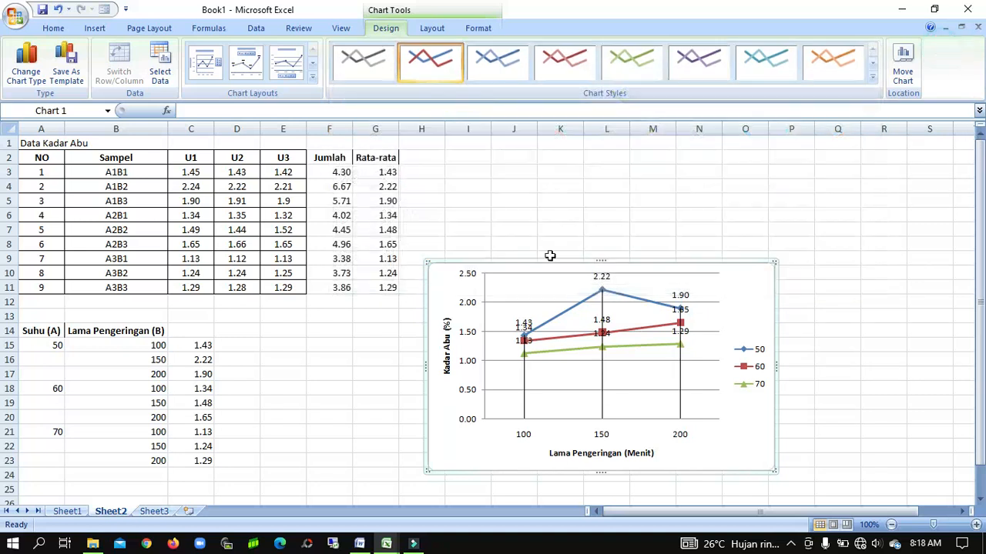
Delete the horizontal gridlines and the vertical drop lines from the chart, and deselect it.
click(697, 274)
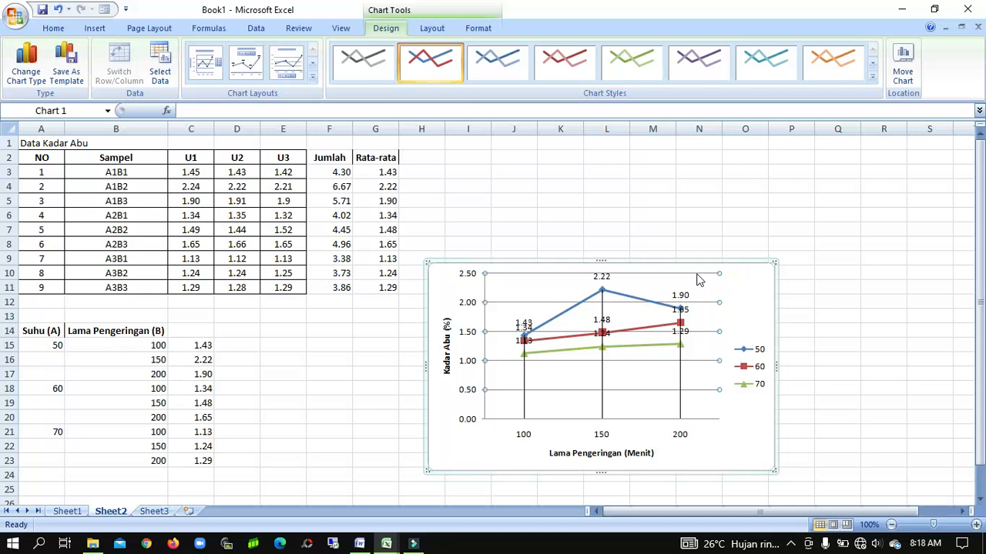
key(Delete)
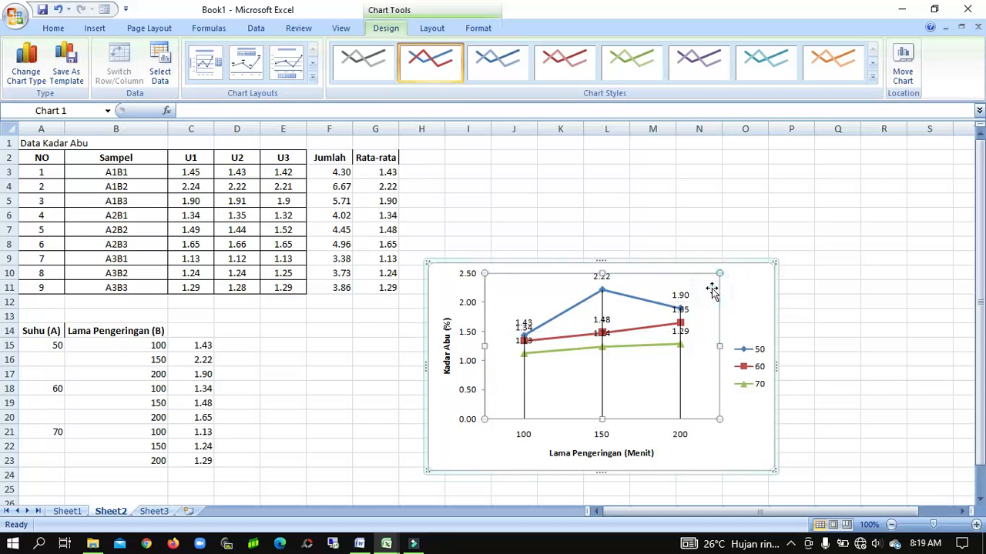
click(743, 267)
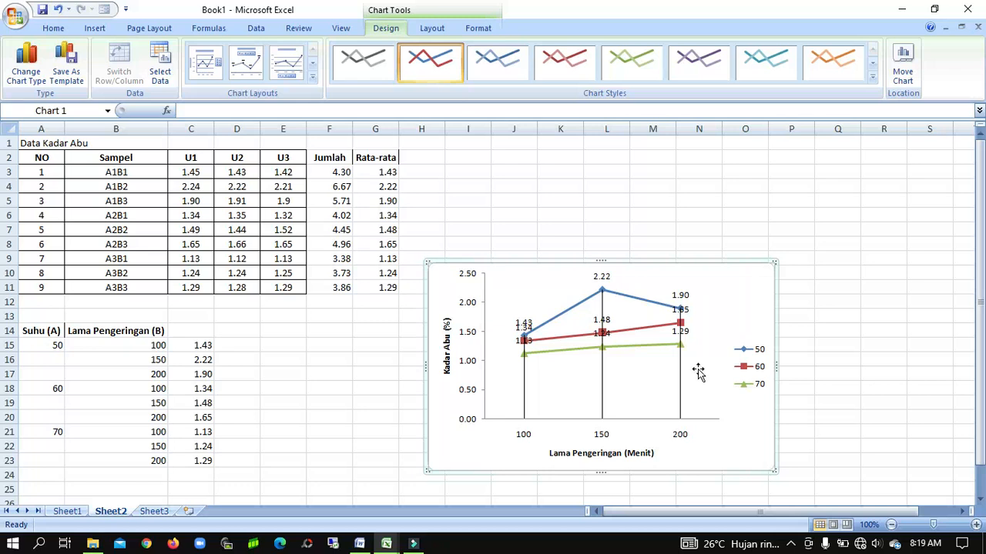
click(679, 385)
key(Delete)
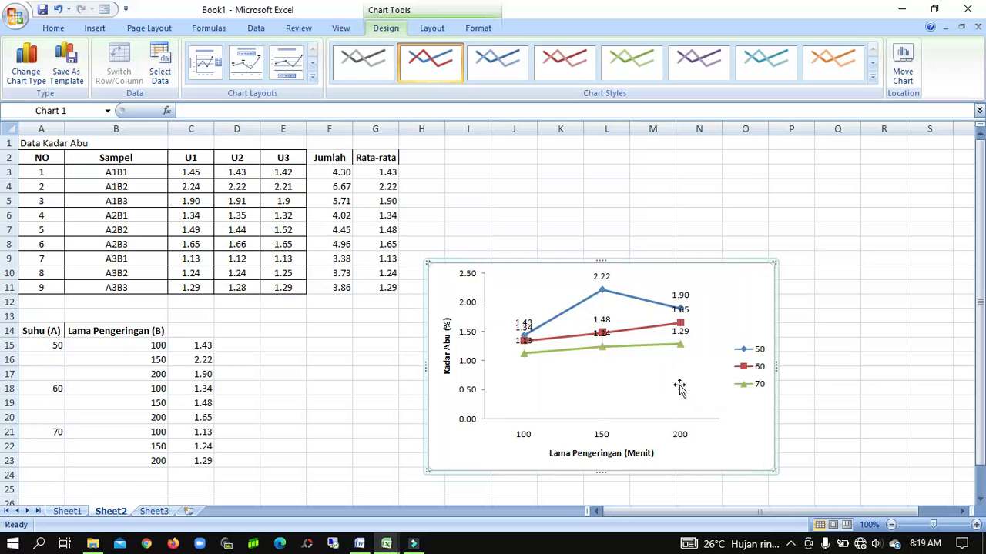
click(799, 405)
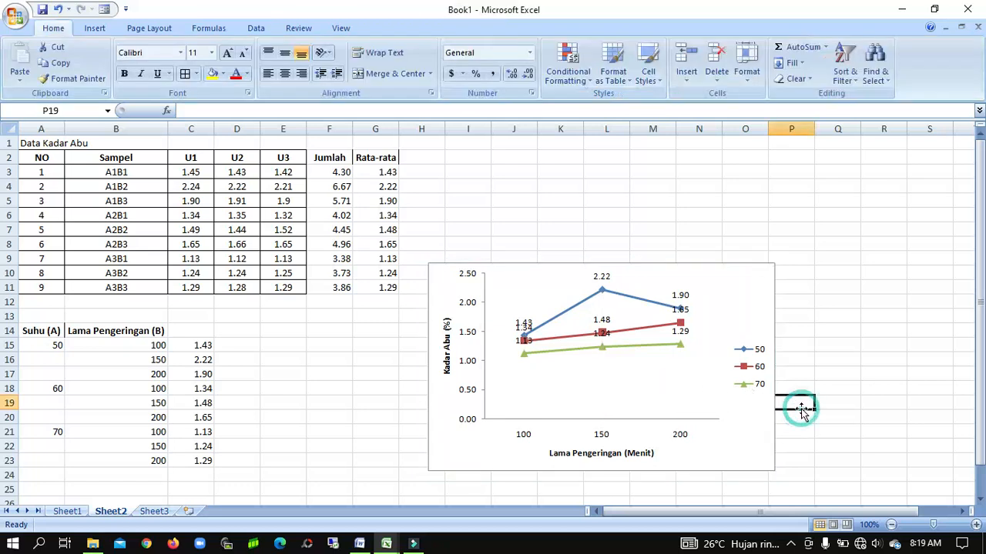
Enlarge the line chart up to row 3 and column Q, and widen its plot area slightly towards the legend.
click(773, 265)
drag(774, 264, 859, 166)
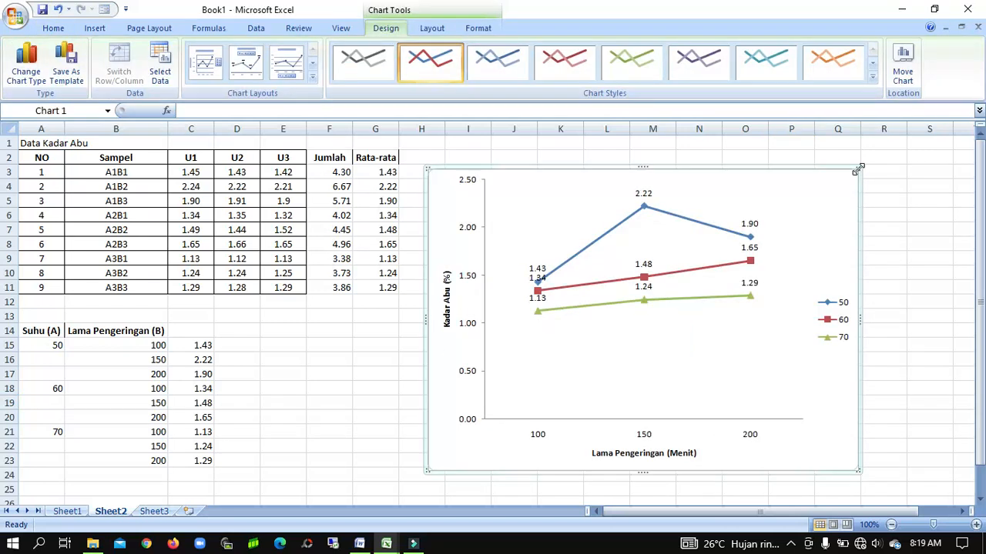
click(927, 332)
click(796, 336)
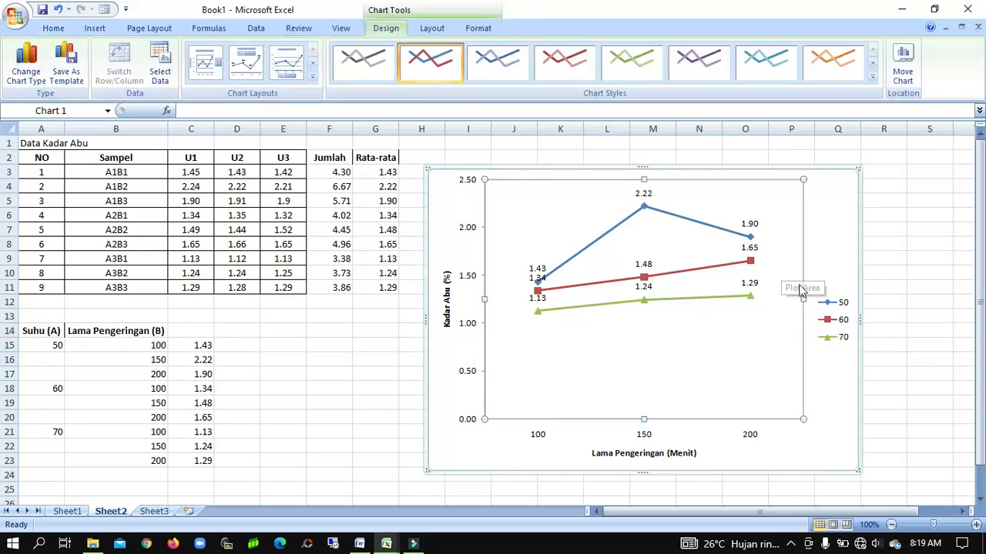
drag(803, 298, 811, 298)
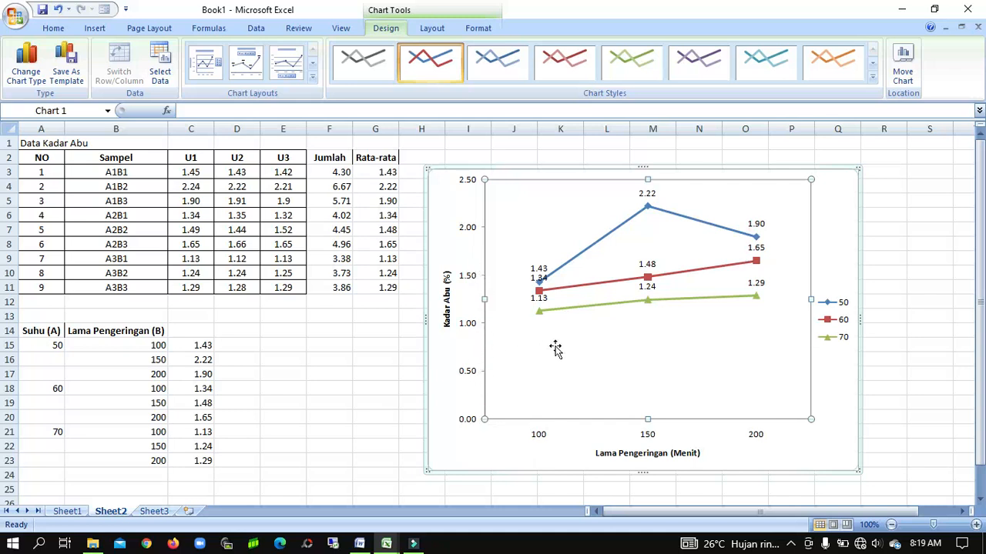
Set the vertical axis minimum to a fixed value of 0.5.
click(484, 374)
right_click(484, 377)
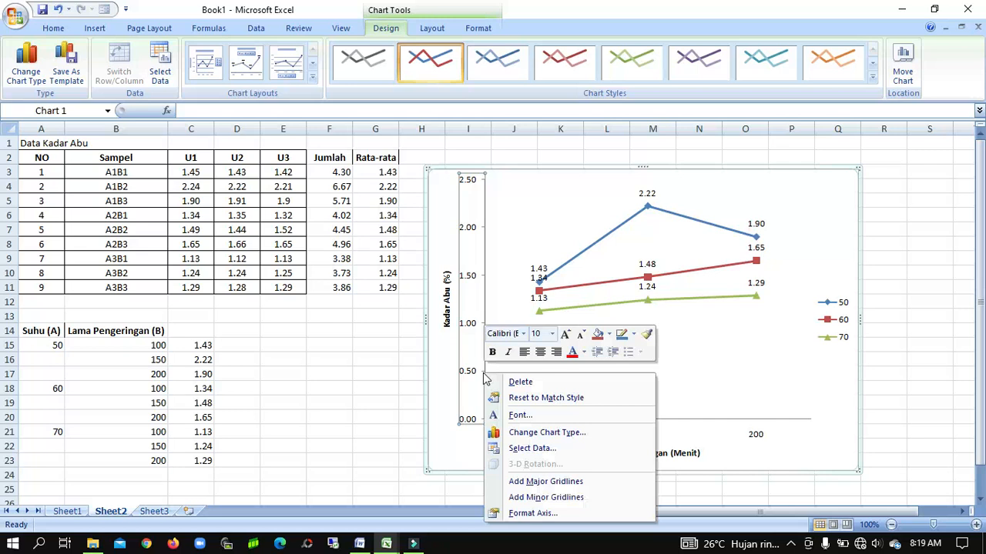
click(530, 514)
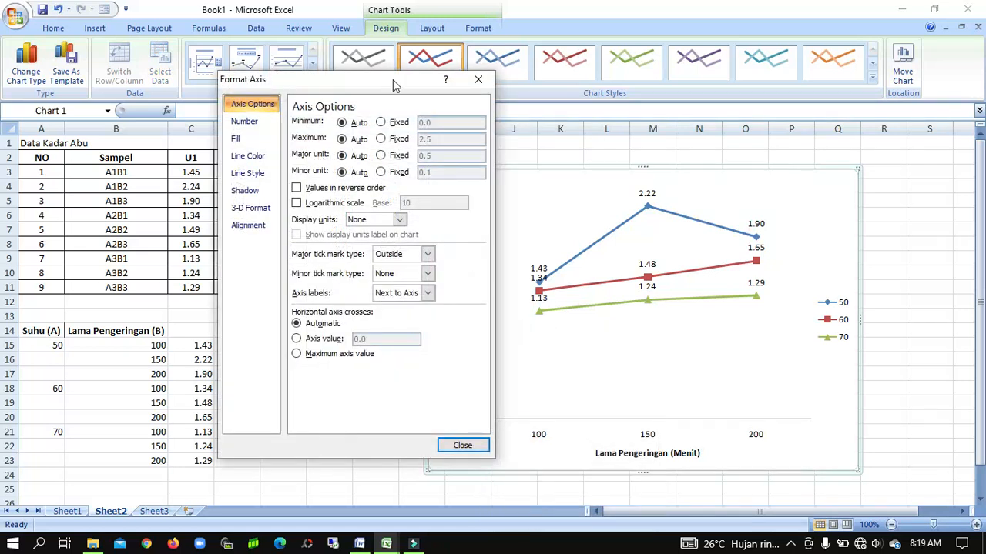
drag(399, 87, 314, 77)
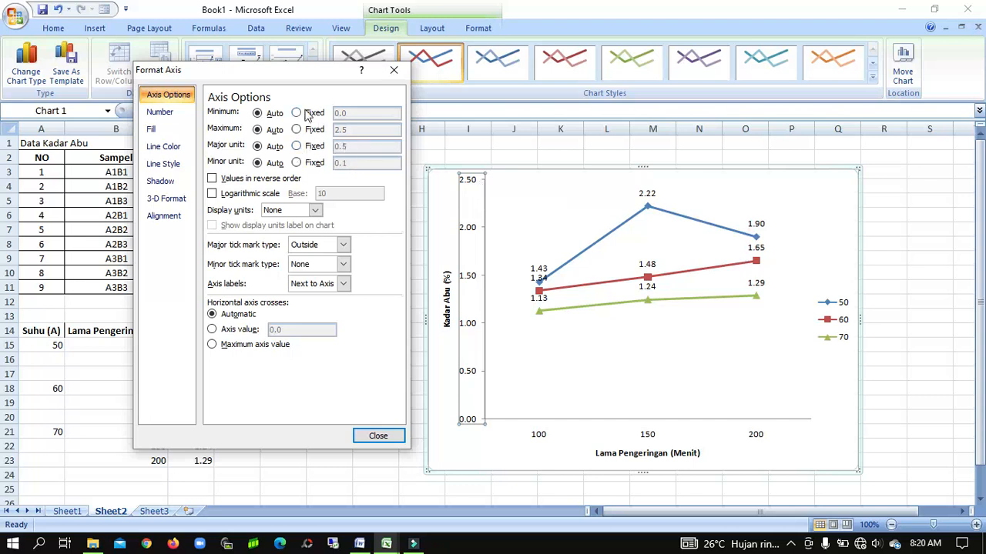
click(298, 114)
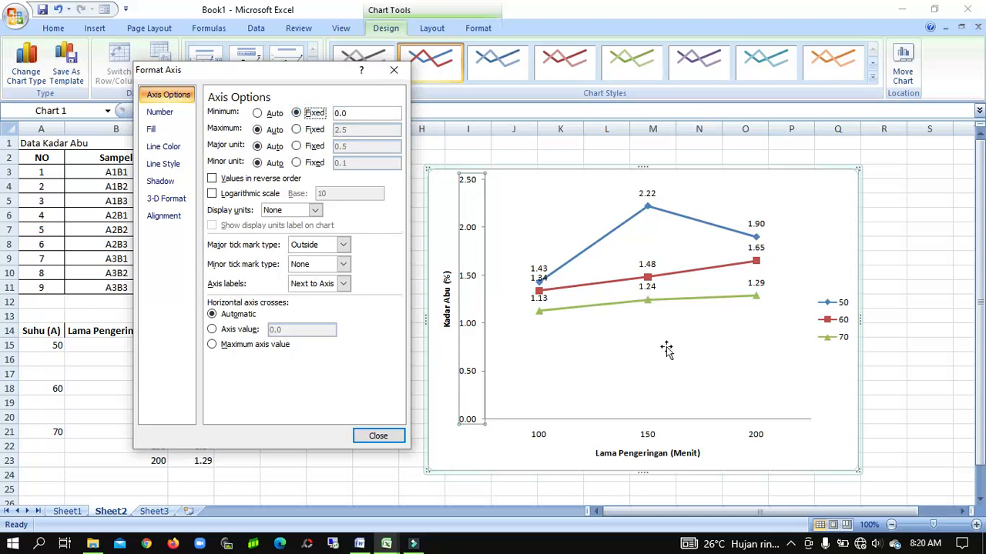
click(354, 113)
key(Return)
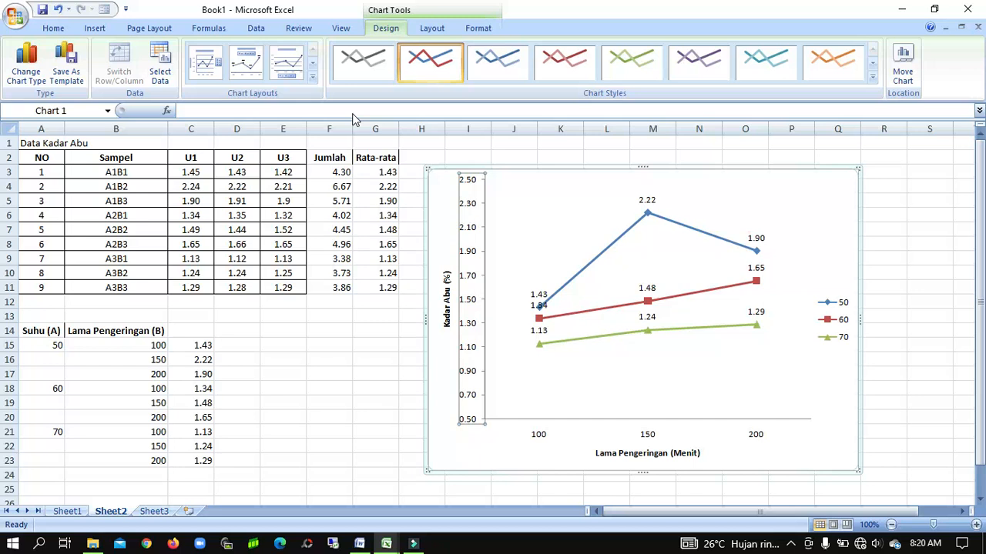
Set the vertical axis major unit to a fixed value of 0.5.
right_click(485, 378)
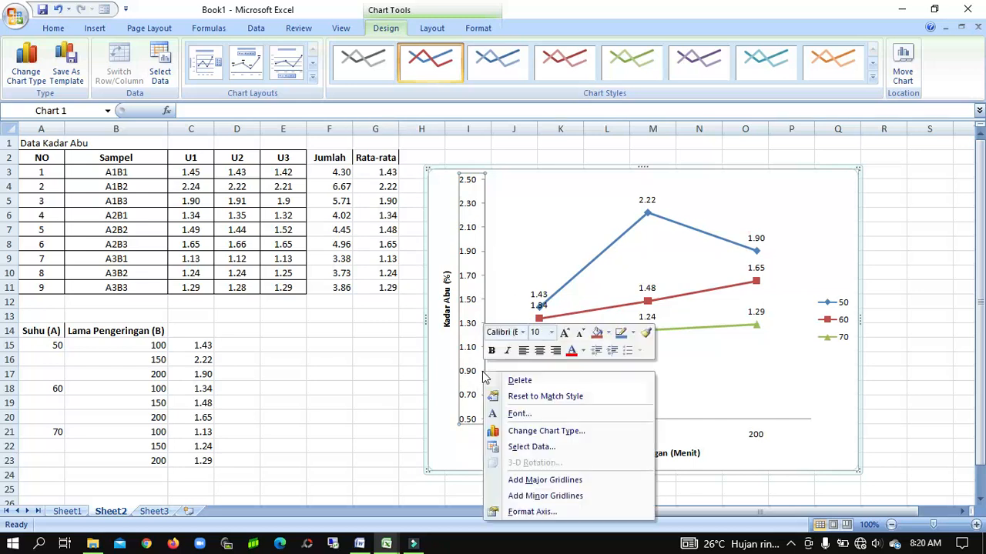
click(530, 513)
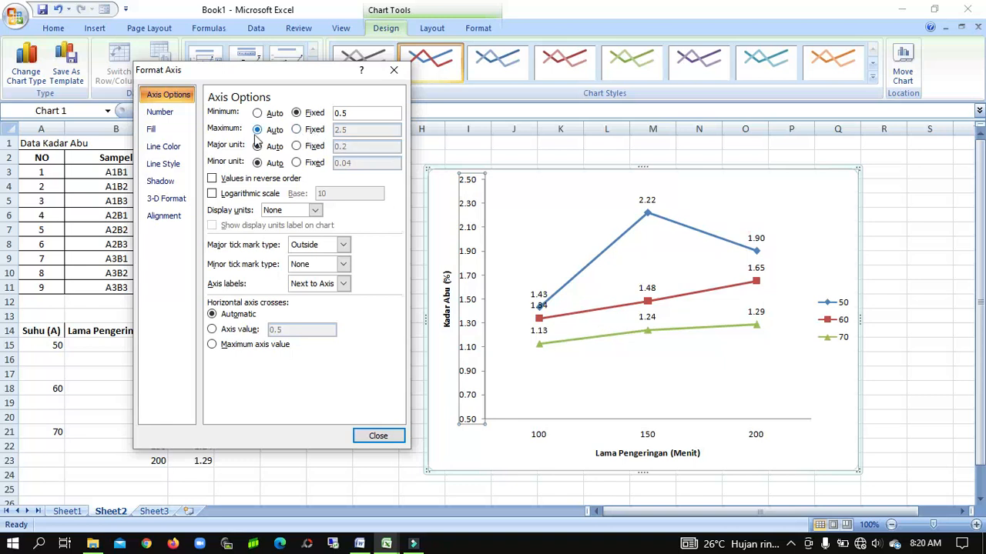
click(318, 147)
double_click(357, 147)
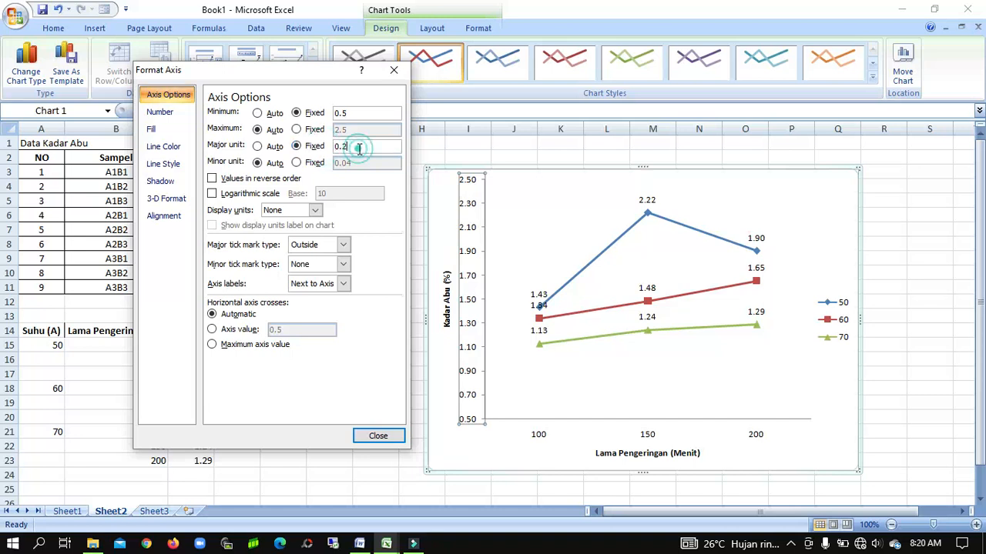
text(0.)
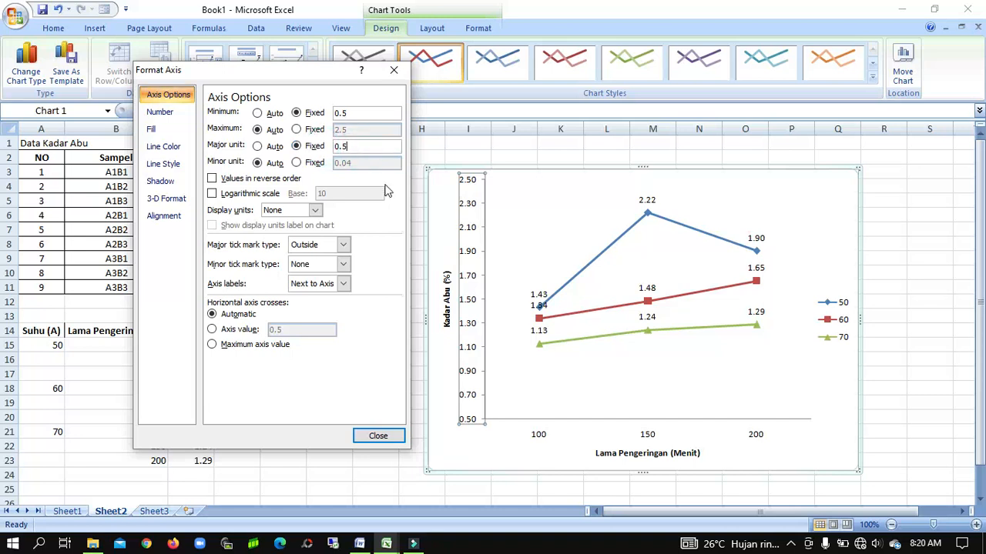
click(374, 164)
click(378, 117)
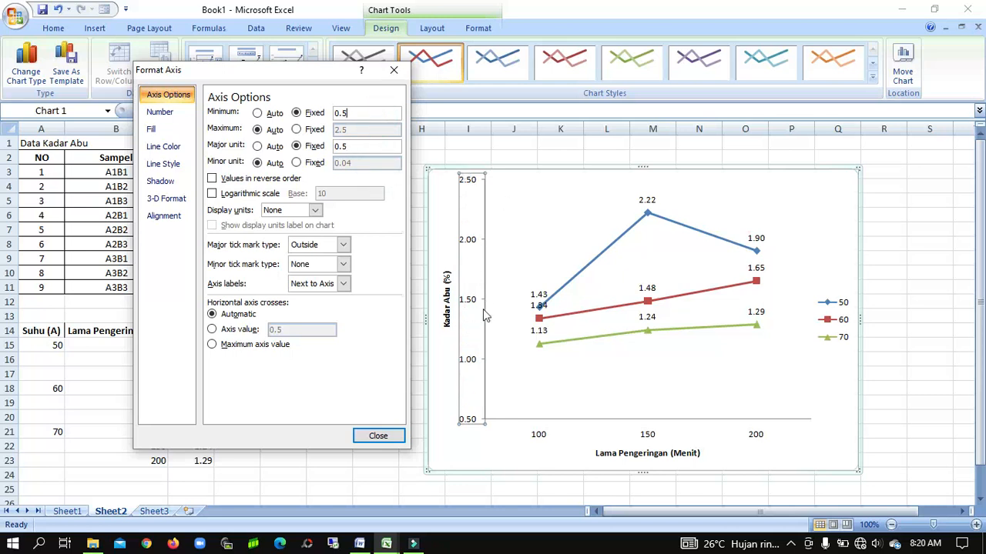
Try a major unit of 0.1 on the vertical axis.
click(386, 146)
key(BackSpace)
text(1)
click(387, 112)
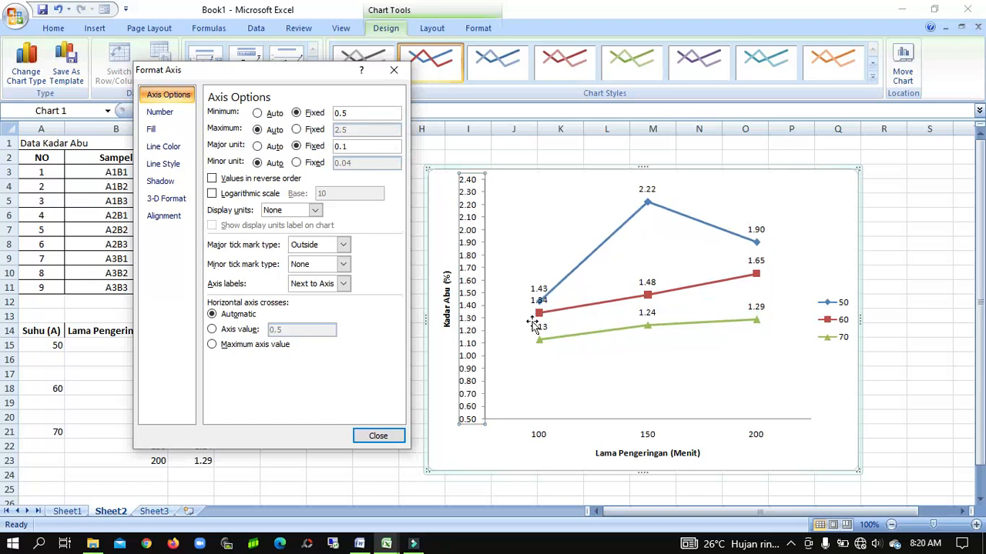
Set the vertical axis major unit to 0.2 and finish formatting the axis.
click(377, 144)
click(368, 113)
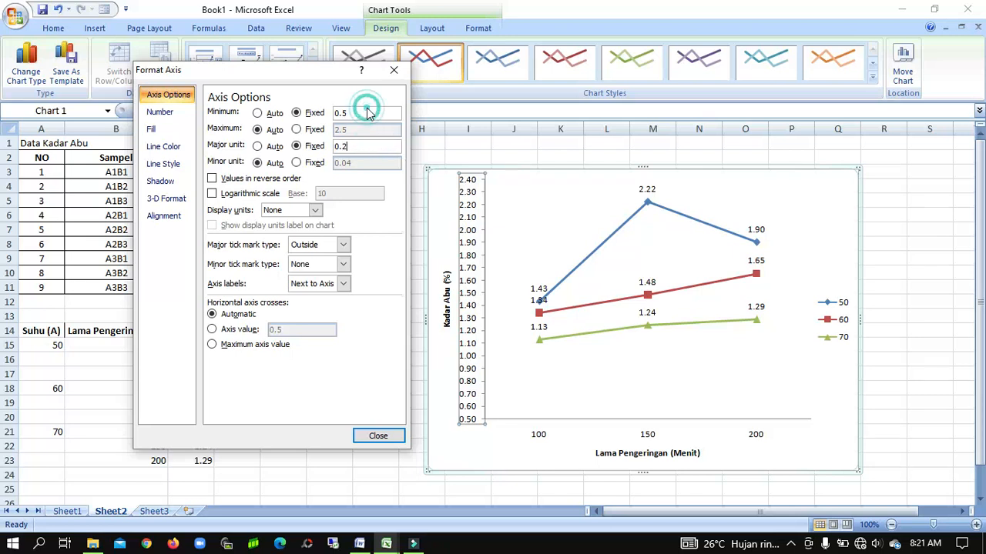
click(374, 114)
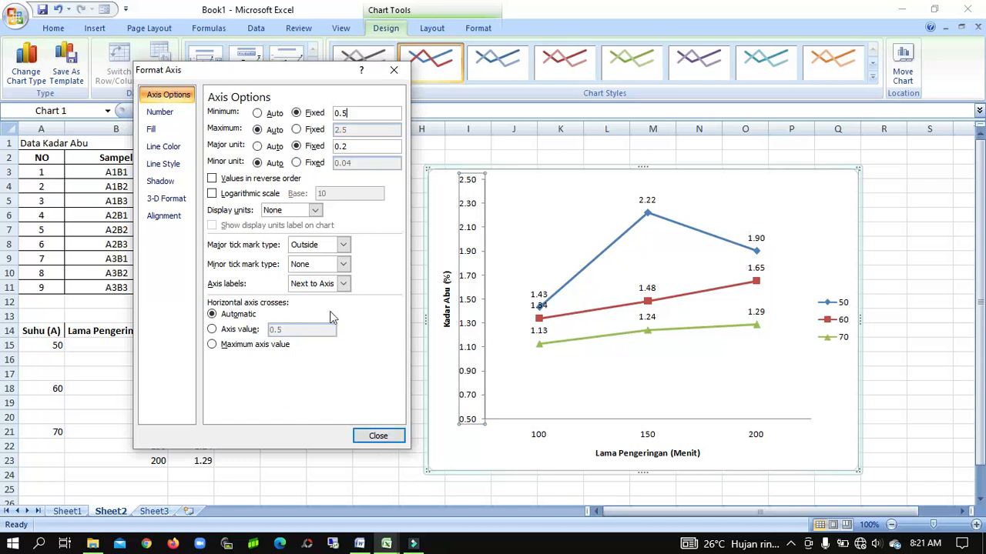
click(376, 440)
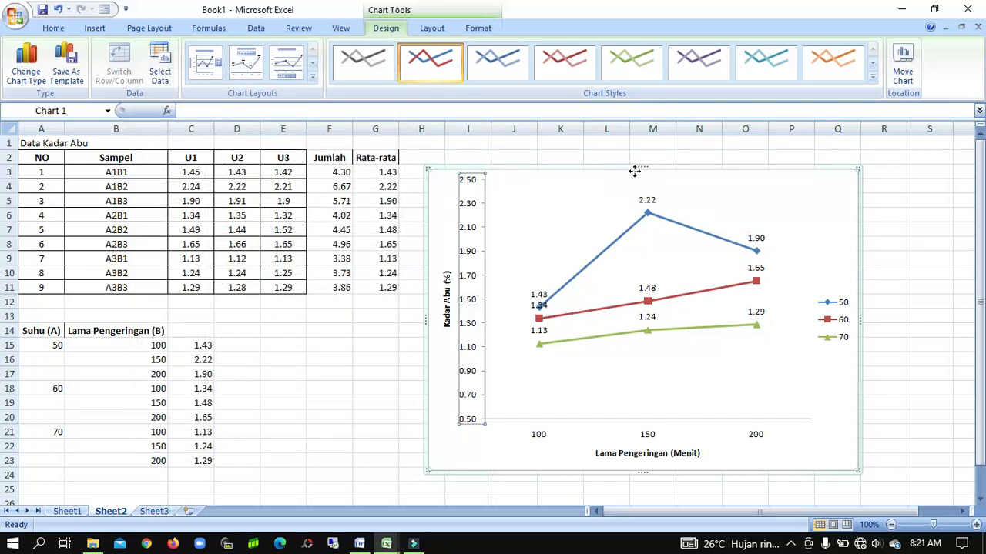
Copy the line chart into the Word document below the "Gambar 1" caption, and return to the Book1 workbook with the chart deselected.
click(662, 169)
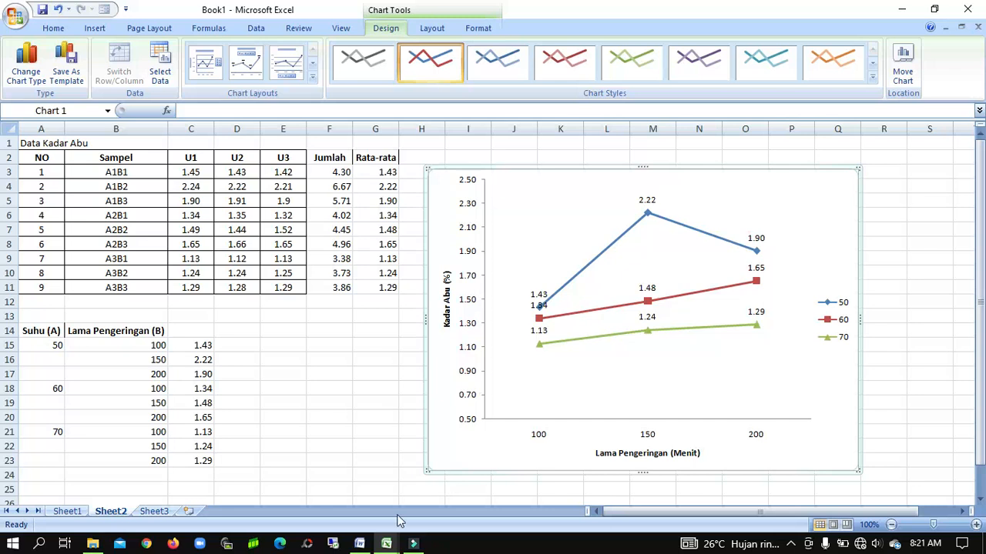
click(359, 544)
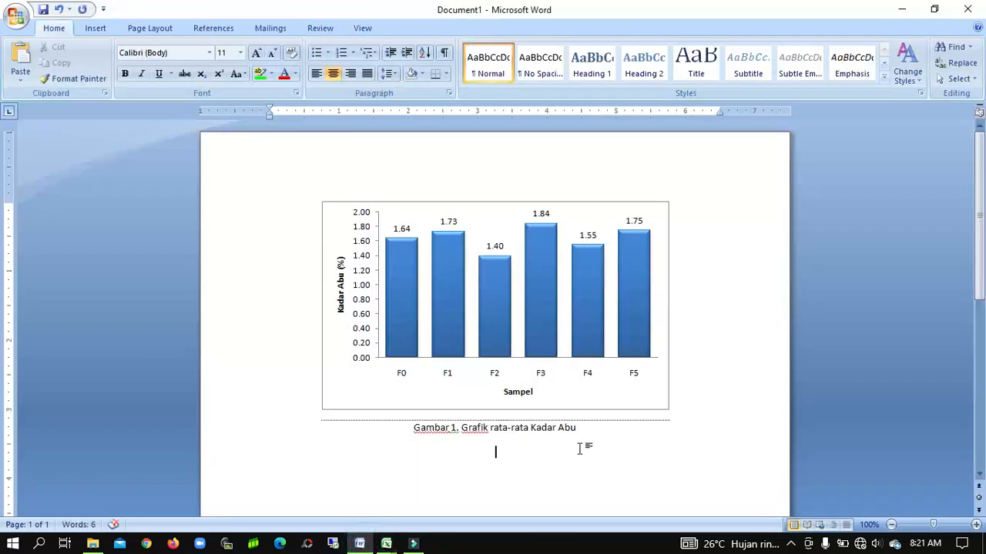
key(ctrl+v)
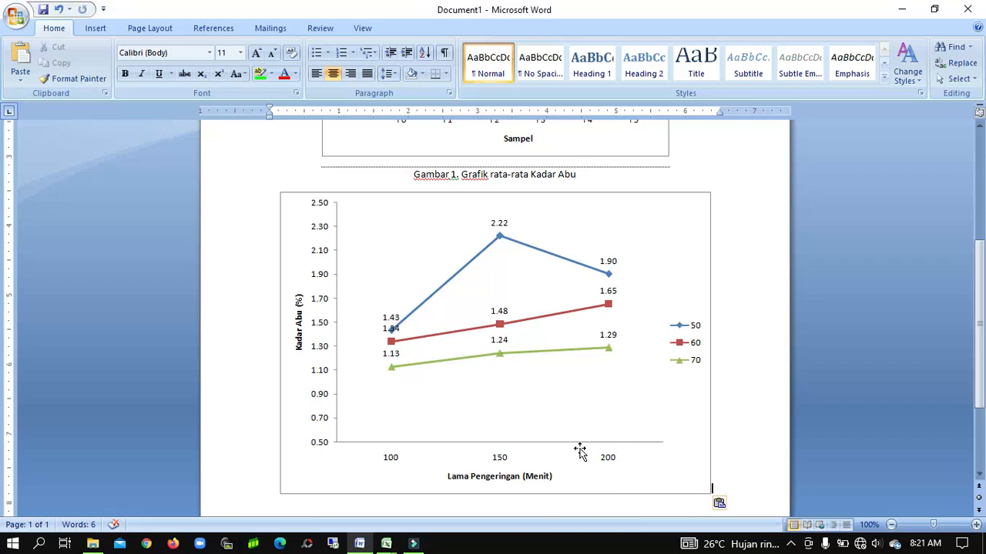
click(388, 545)
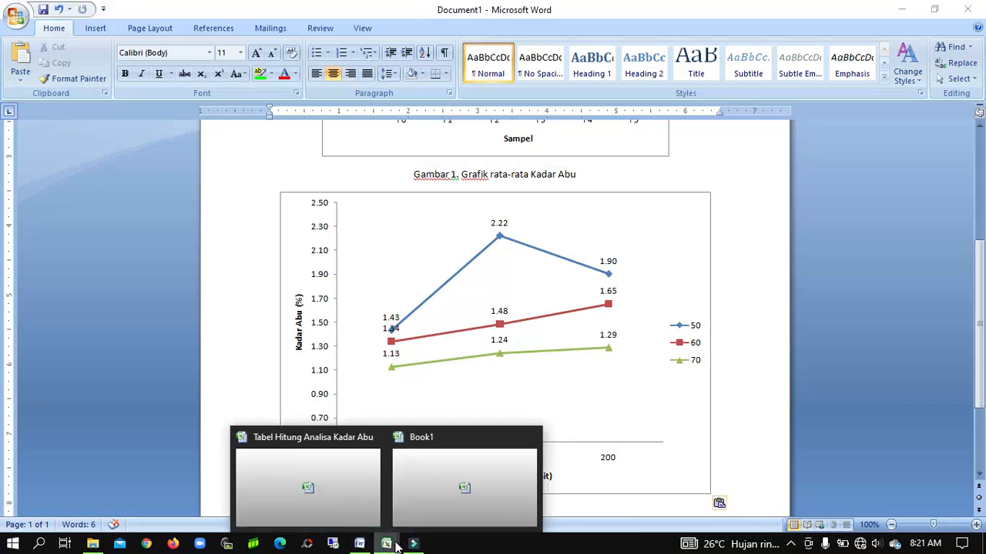
click(468, 495)
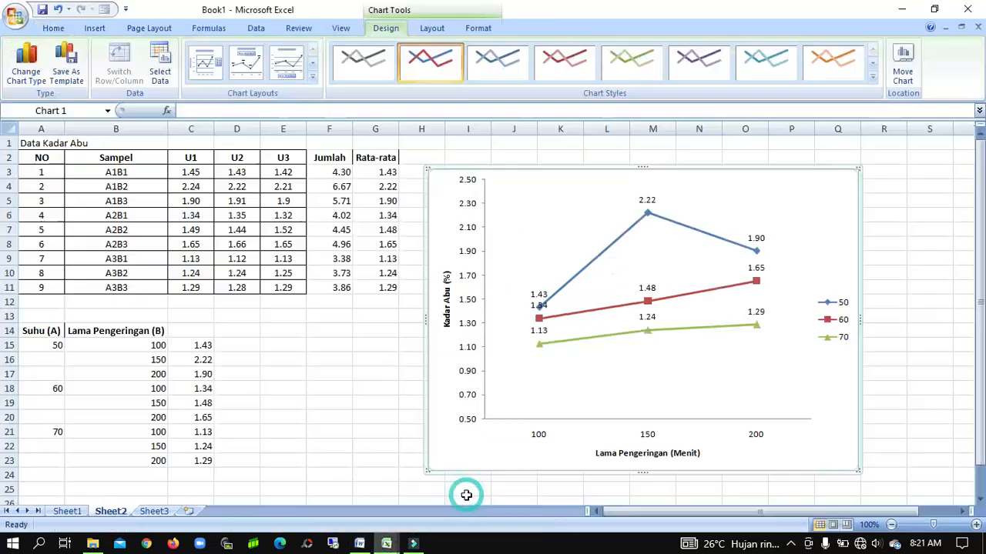
click(709, 157)
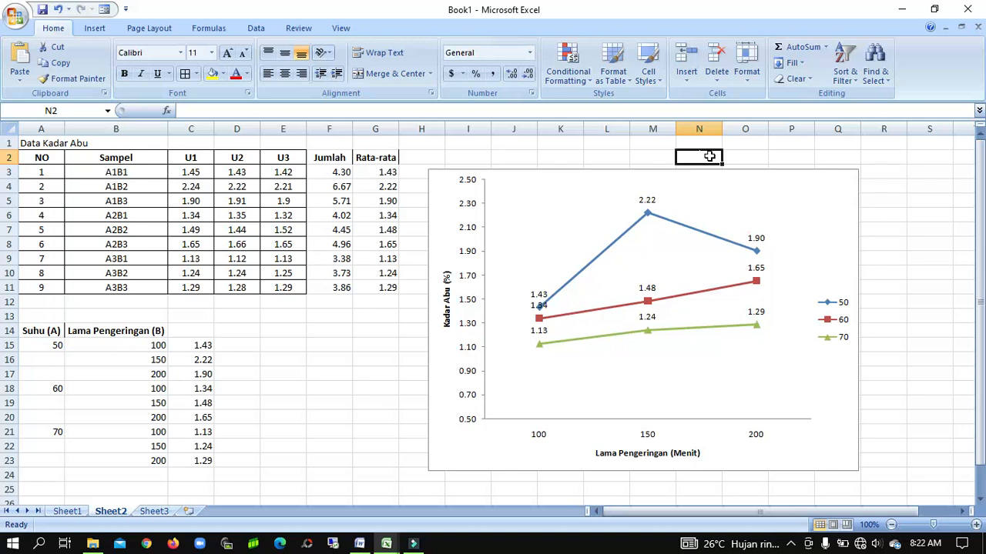
click(66, 512)
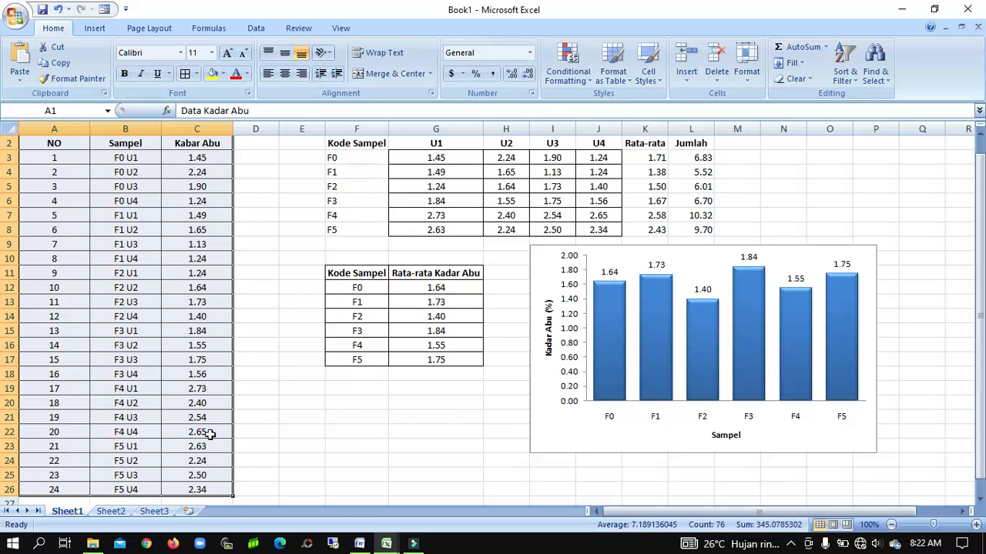
click(122, 514)
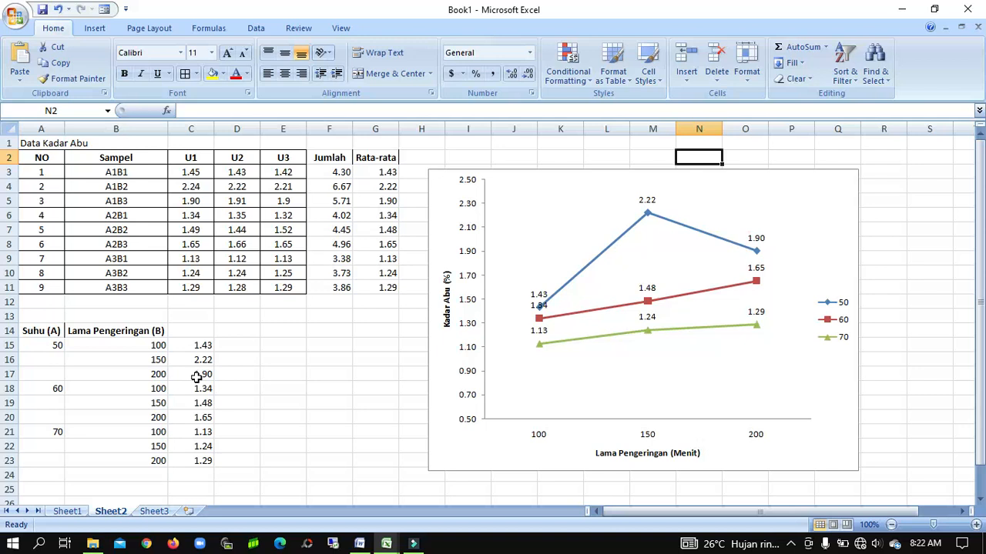
click(316, 387)
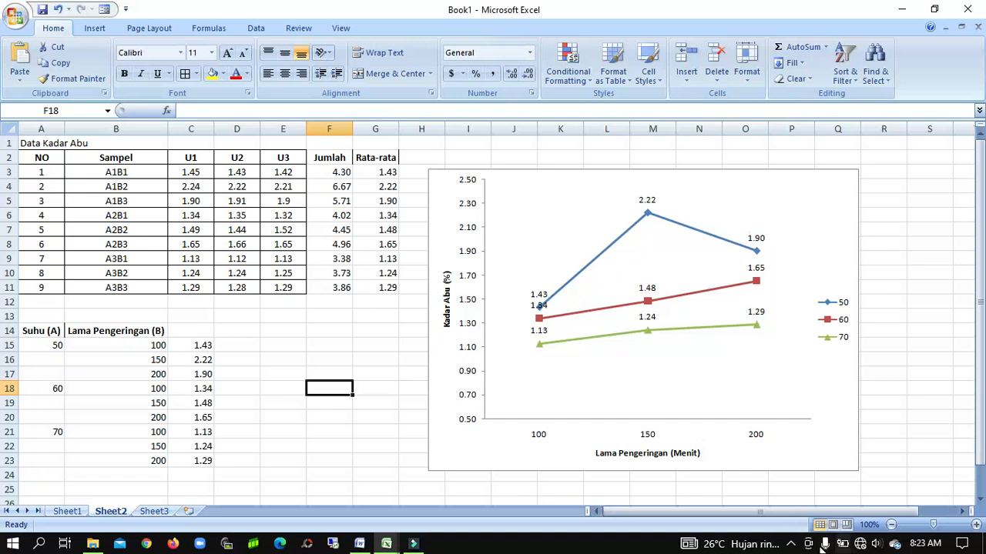
click(792, 544)
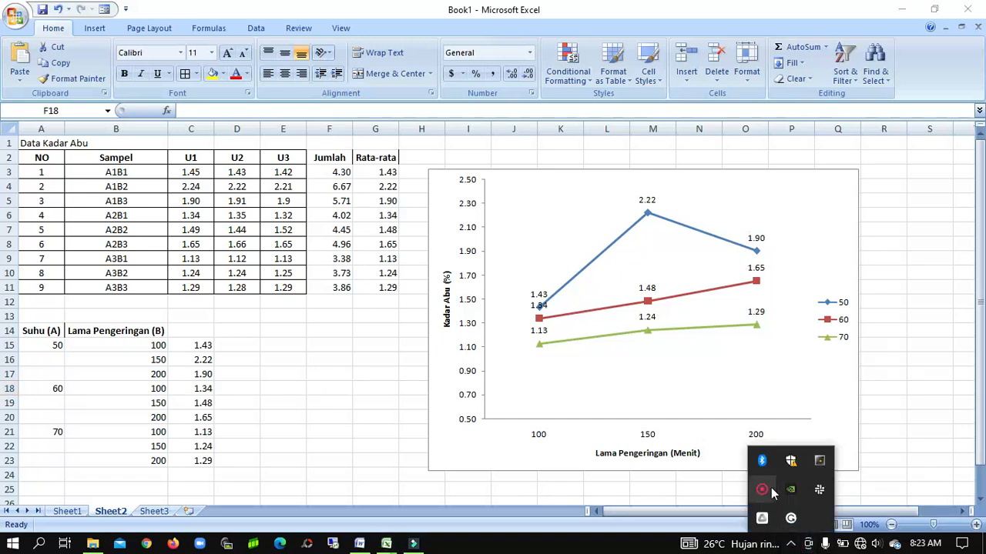
right_click(771, 488)
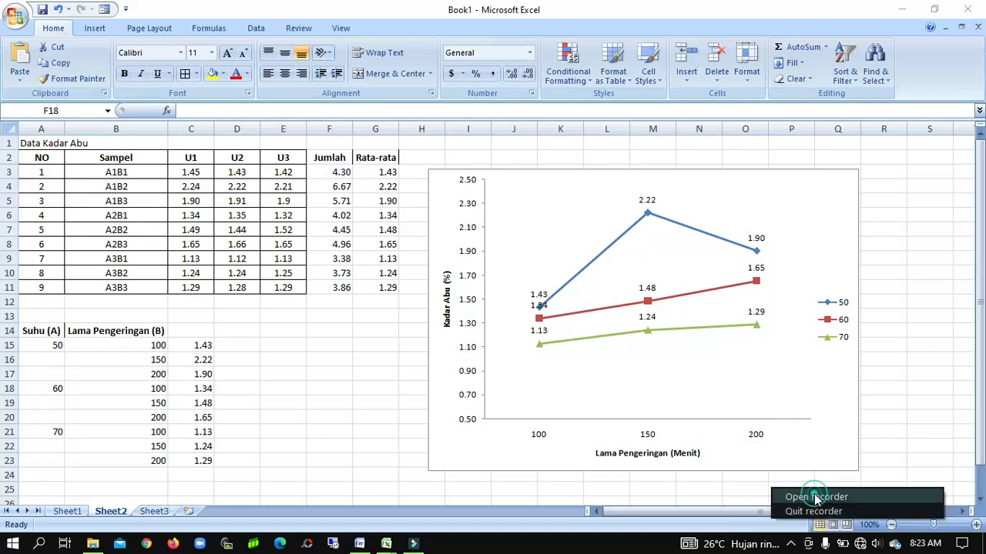